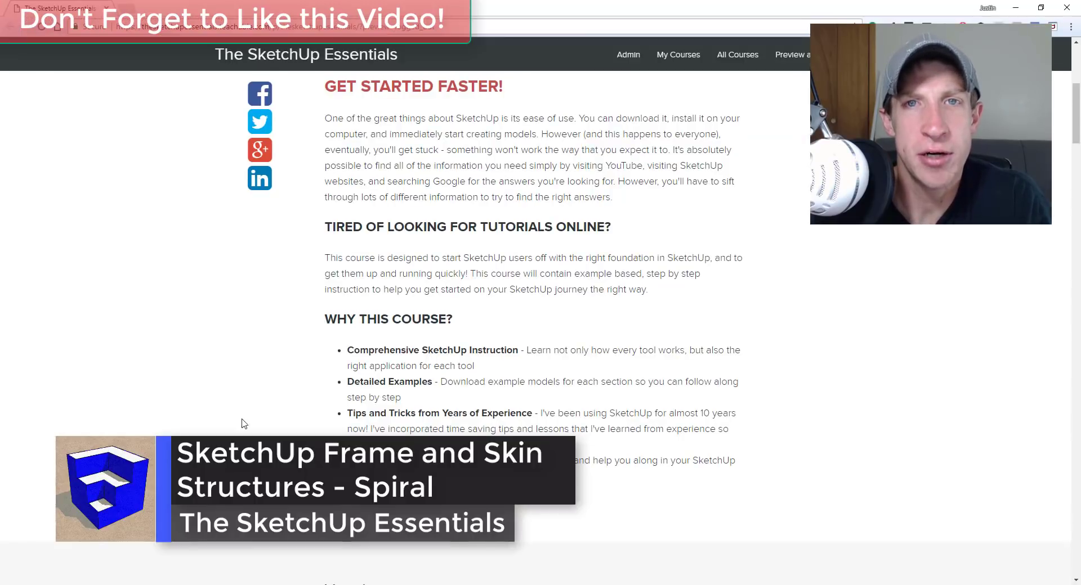
- Look through the SketchUp course page, from the course introduction and intended audience to the Layout construction document topics
{"action": "scroll", "coordinate": [243, 423], "scroll_direction": "down", "scroll_amount": 8}
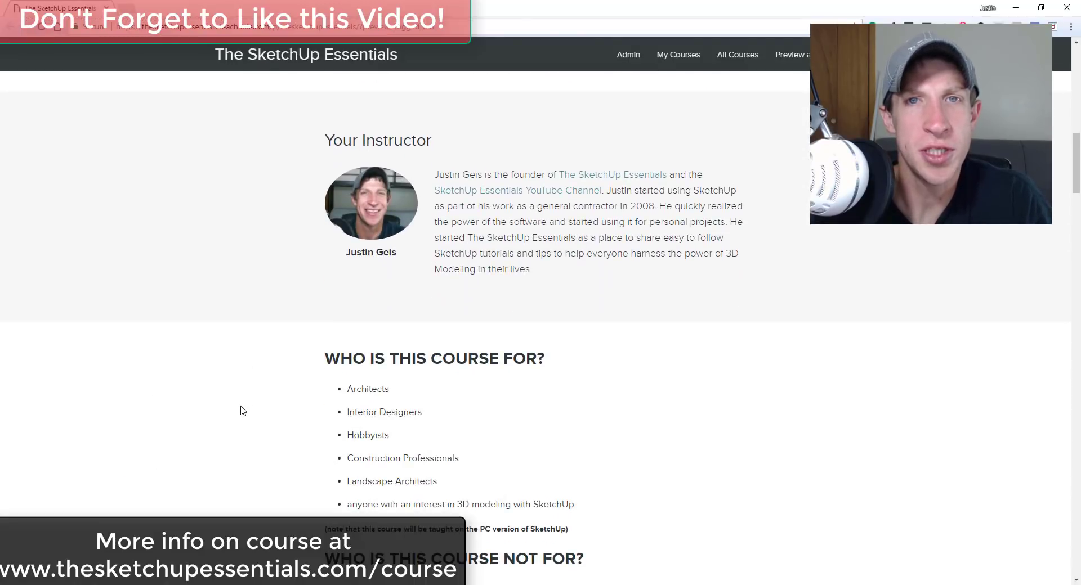
{"action": "scroll", "coordinate": [243, 411], "scroll_direction": "down", "scroll_amount": 4}
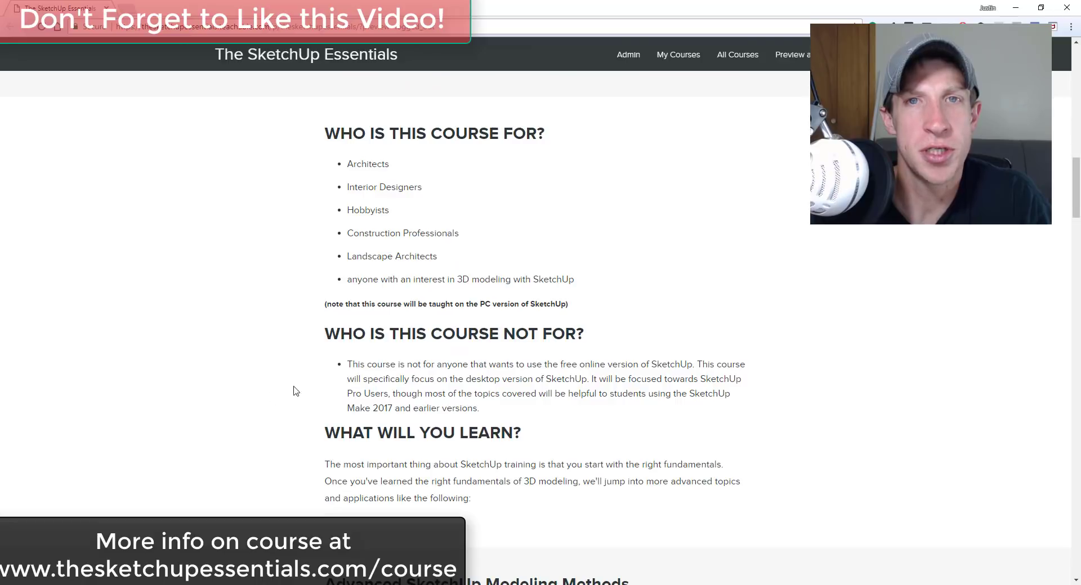
{"action": "scroll", "coordinate": [315, 375], "scroll_direction": "down", "scroll_amount": 6}
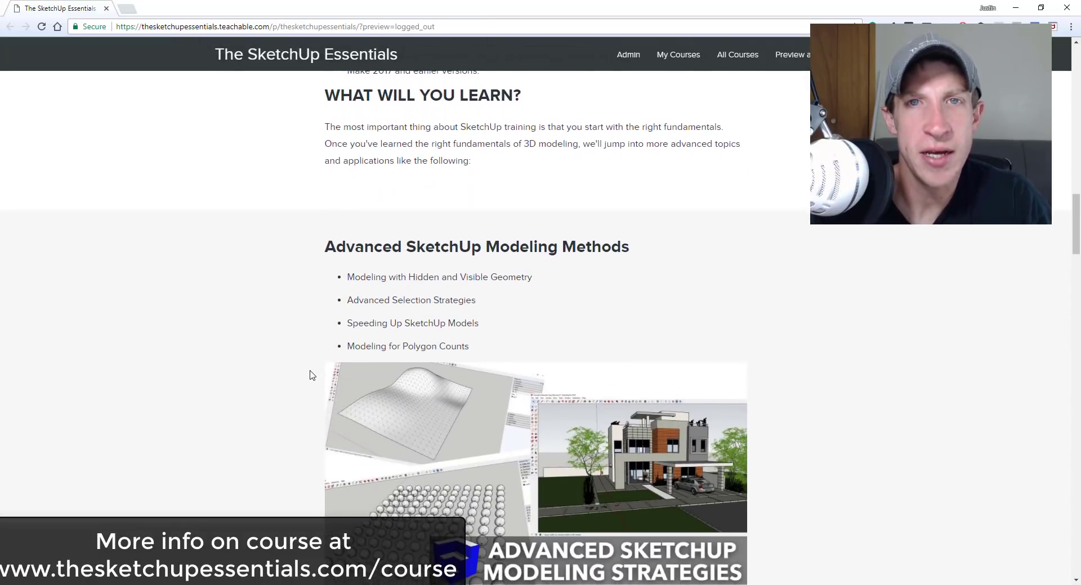
{"action": "scroll", "coordinate": [310, 372], "scroll_direction": "down", "scroll_amount": 2}
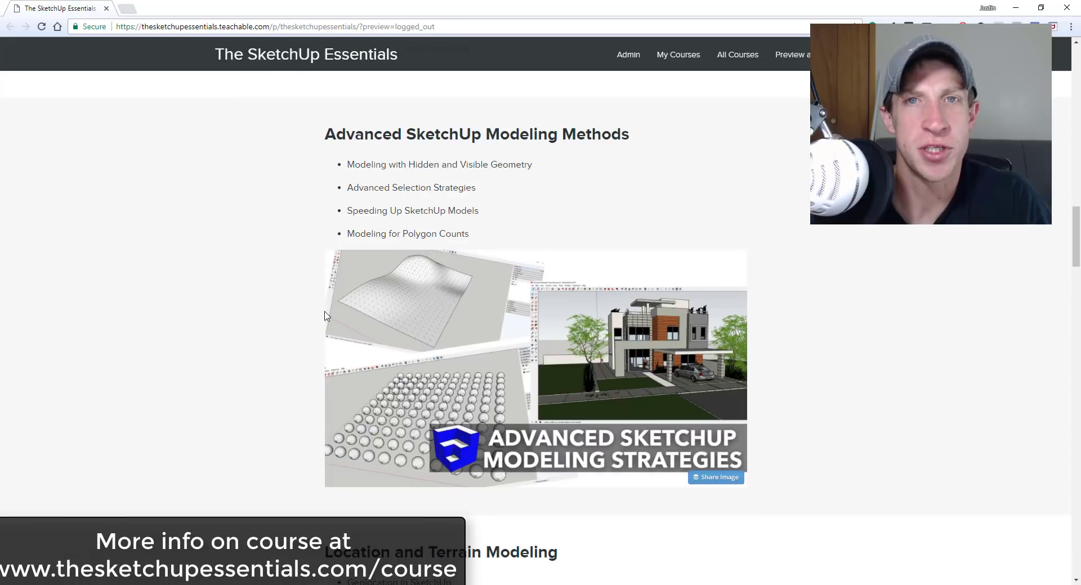
{"action": "scroll", "coordinate": [324, 315], "scroll_direction": "down", "scroll_amount": 6}
{"action": "scroll", "coordinate": [324, 316], "scroll_direction": "down", "scroll_amount": 2}
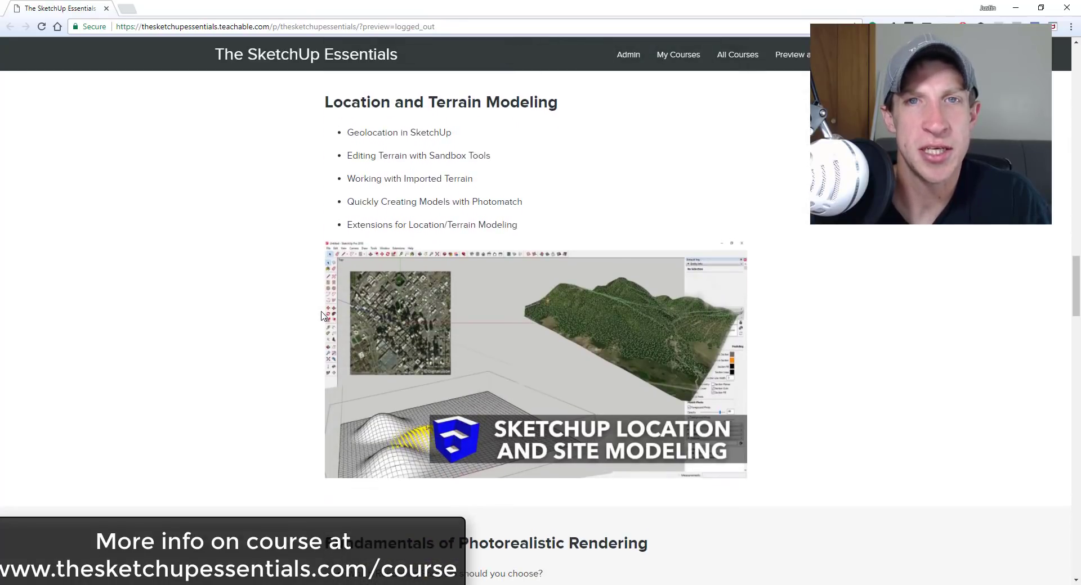
{"action": "scroll", "coordinate": [333, 245], "scroll_direction": "down", "scroll_amount": 6}
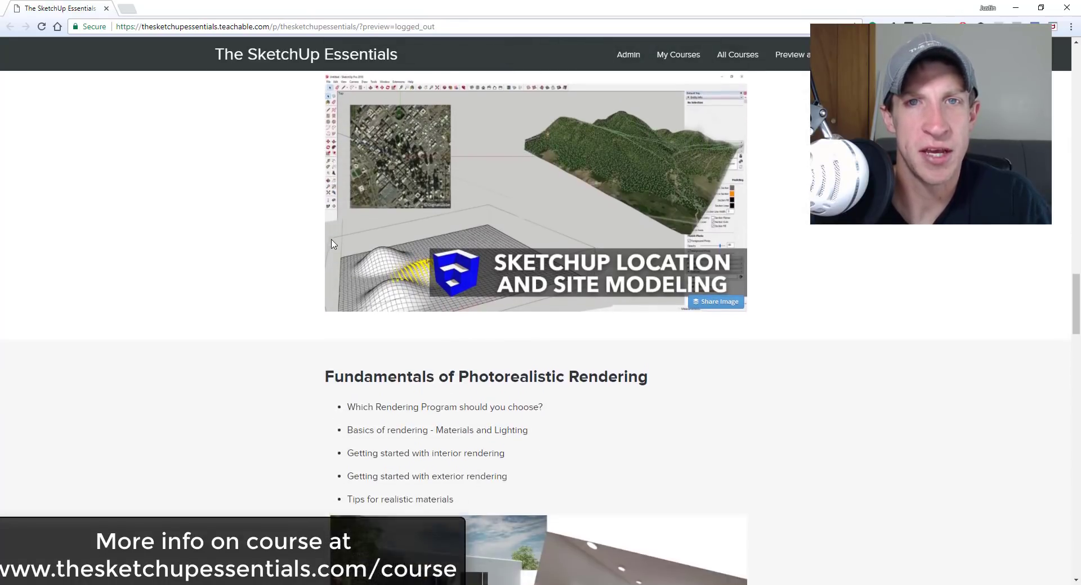
{"action": "scroll", "coordinate": [330, 246], "scroll_direction": "down", "scroll_amount": 2}
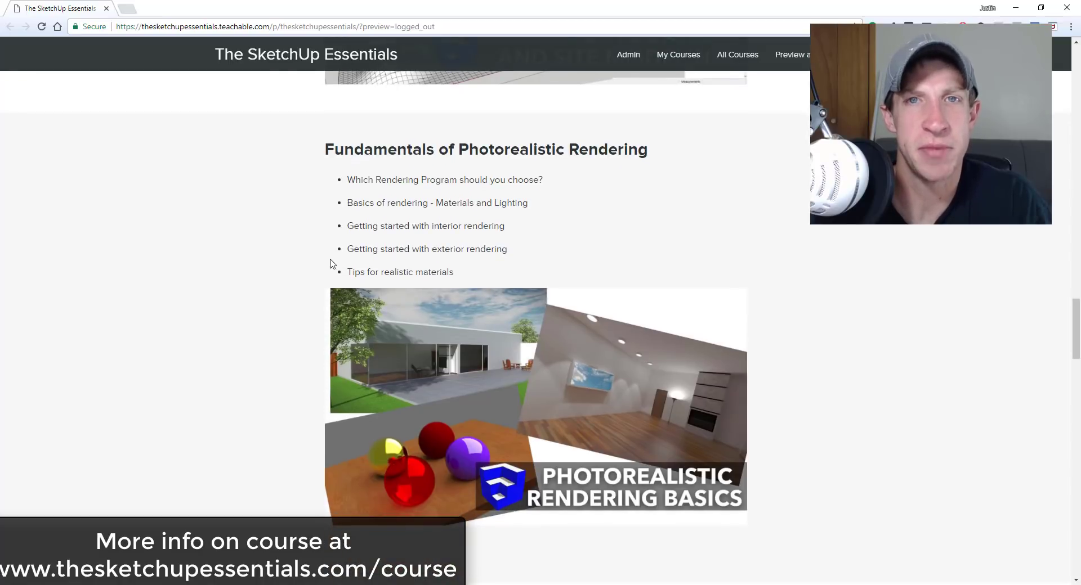
{"action": "scroll", "coordinate": [333, 259], "scroll_direction": "down", "scroll_amount": 8}
{"action": "scroll", "coordinate": [322, 265], "scroll_direction": "down", "scroll_amount": 2}
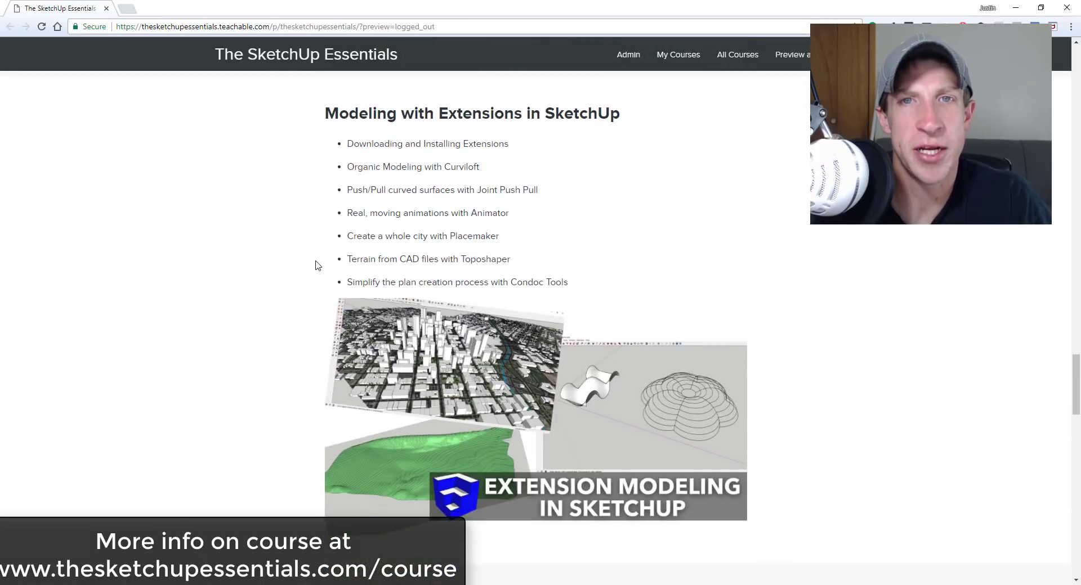
{"action": "scroll", "coordinate": [314, 259], "scroll_direction": "down", "scroll_amount": 10}
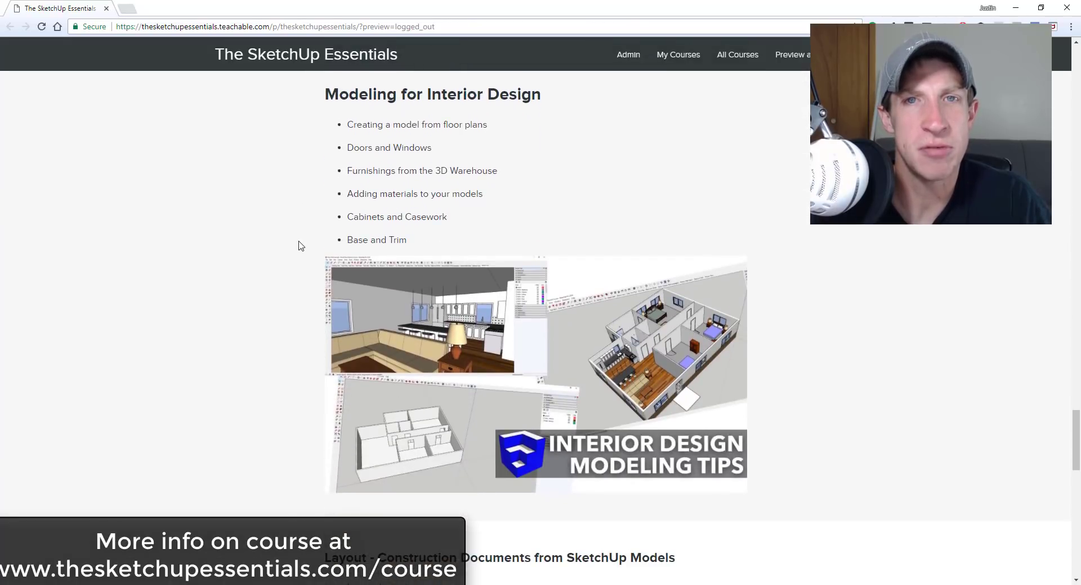
{"action": "scroll", "coordinate": [316, 214], "scroll_direction": "down", "scroll_amount": 8}
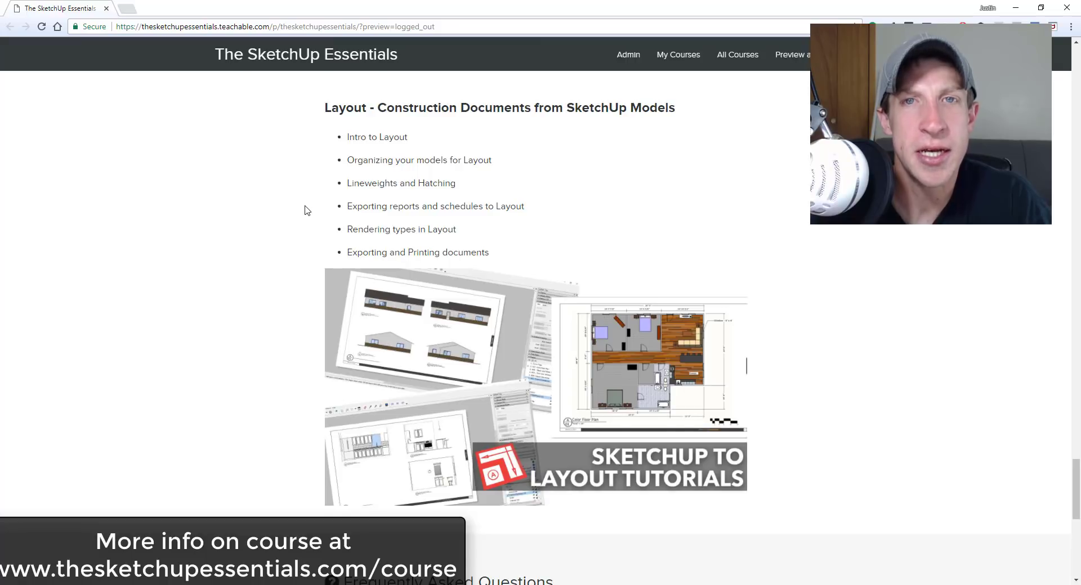
{"action": "scroll", "coordinate": [305, 213], "scroll_direction": "down", "scroll_amount": 5}
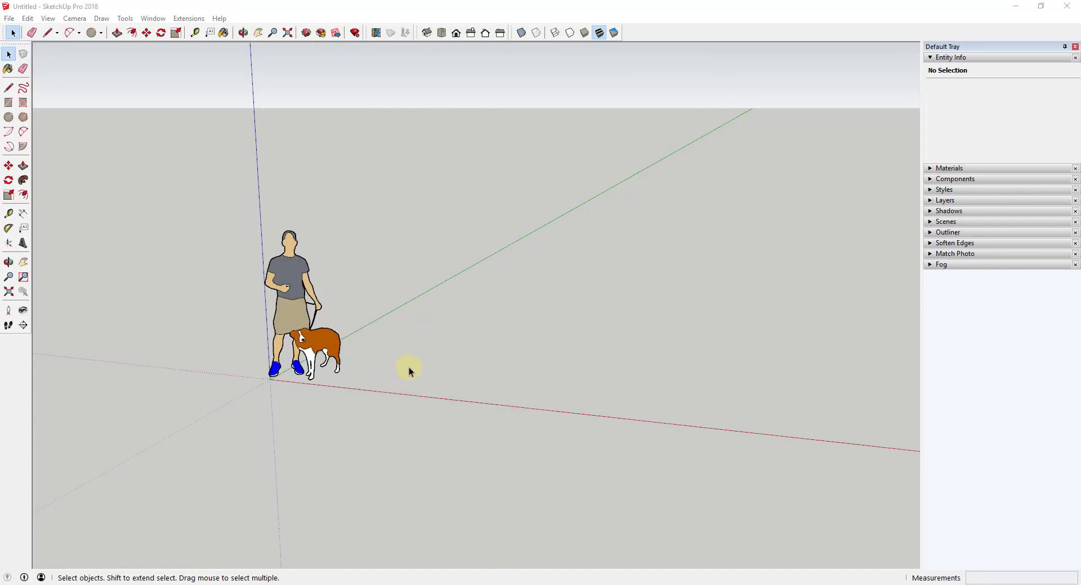
- Switch to SketchUp and delete the default figure of the person with a dog at the origin
{"action": "middle_click_drag", "start_coordinate": [434, 376], "coordinate": [321, 364]}
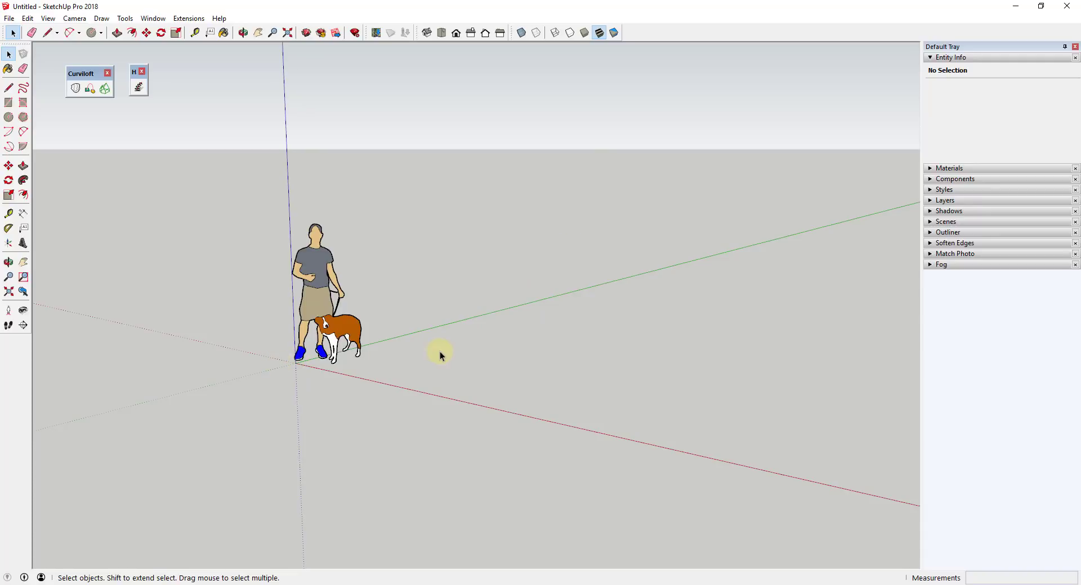
{"action": "middle_click_drag", "start_coordinate": [440, 355], "coordinate": [434, 363]}
{"action": "scroll", "coordinate": [408, 362], "scroll_direction": "down", "scroll_amount": 2}
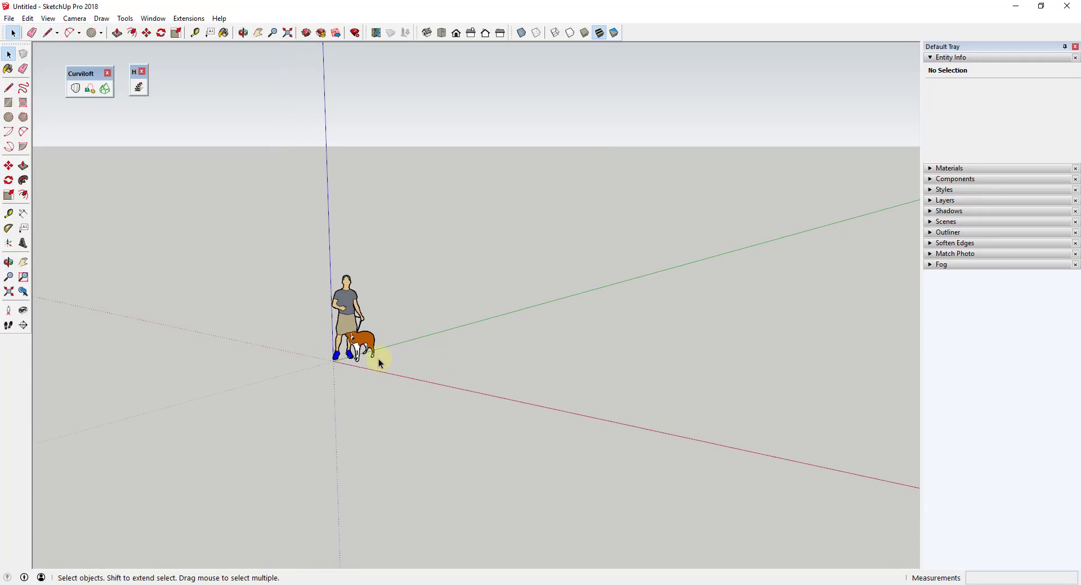
{"action": "middle_click_drag", "start_coordinate": [338, 364], "coordinate": [352, 365]}
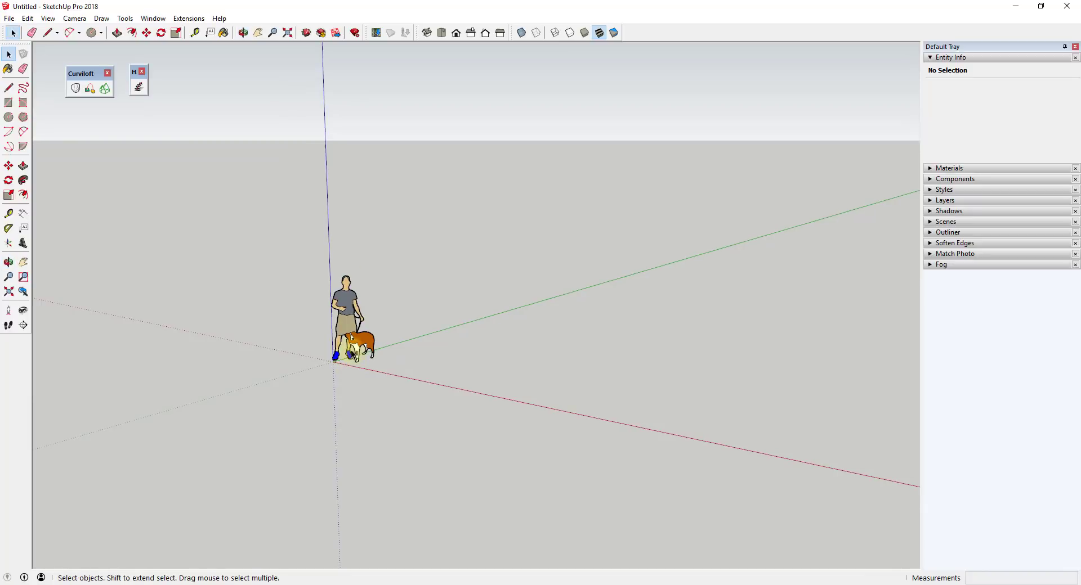
{"action": "key", "text": "l"}
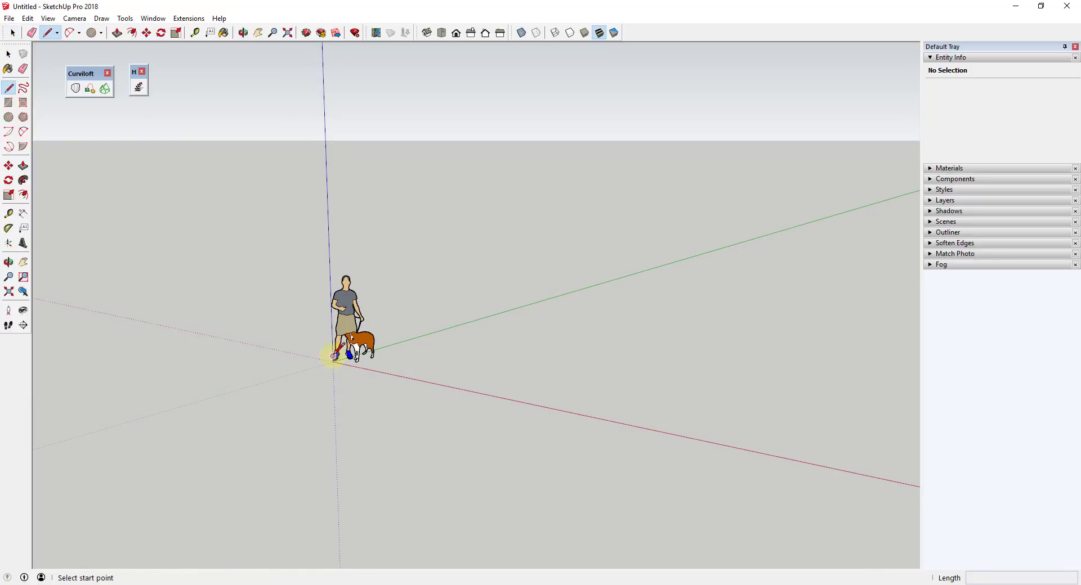
{"action": "key", "text": "space"}
{"action": "left_click", "coordinate": [349, 301]}
{"action": "key", "text": "e"}
{"action": "key", "text": "space"}
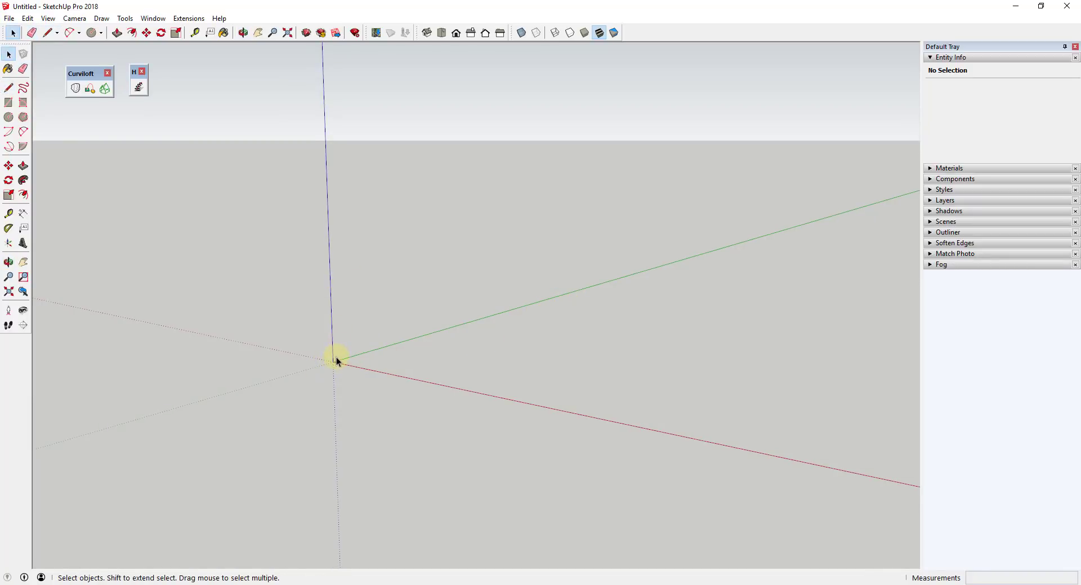
- Draw a 150' line from the origin along the green axis
{"action": "key", "text": "l"}
{"action": "left_click", "coordinate": [333, 361]}
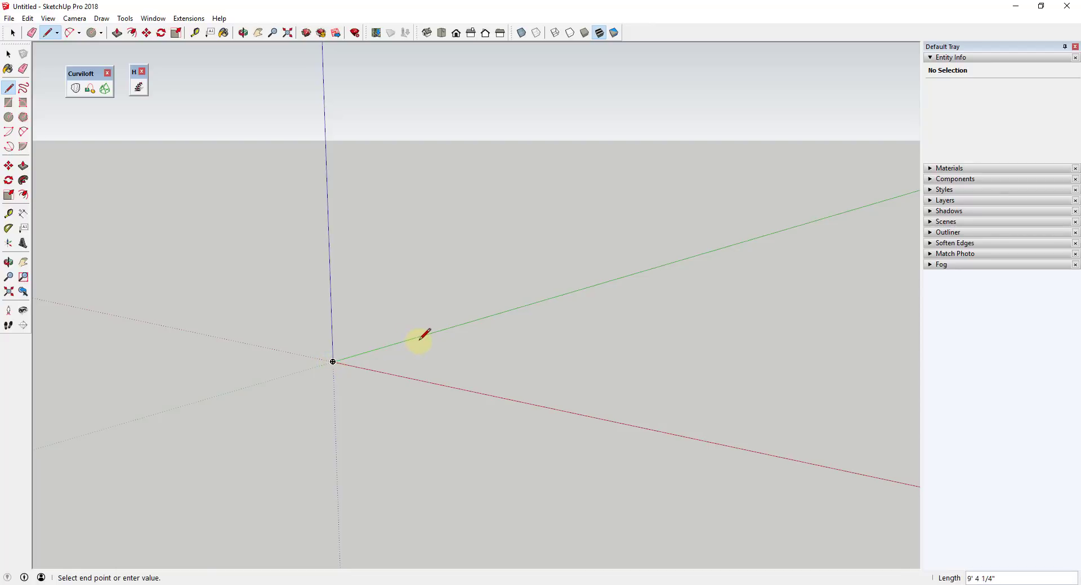
{"action": "type", "text": "150'"}
{"action": "key", "text": "Return"}
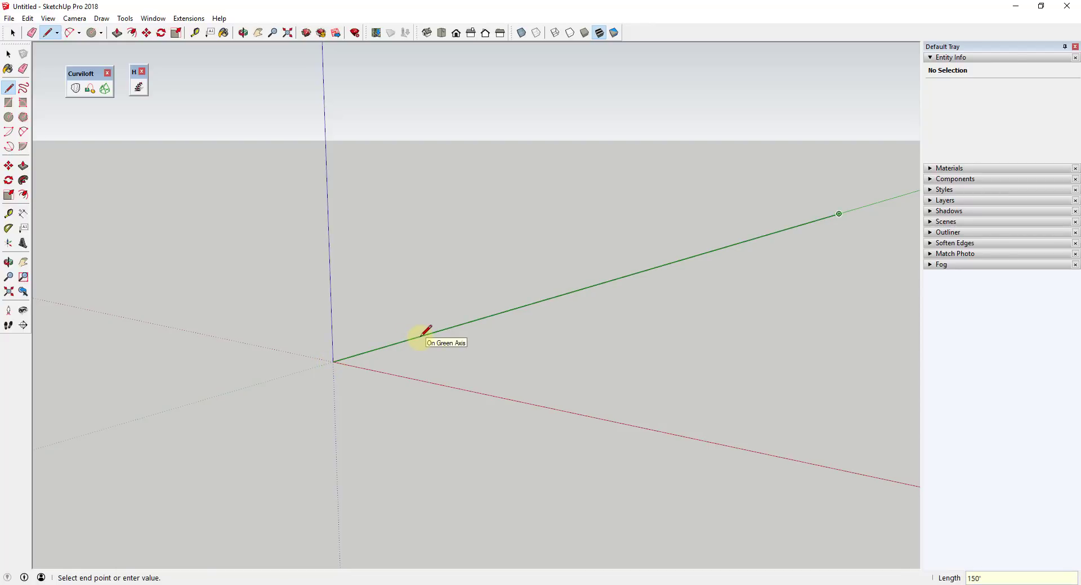
{"action": "key", "text": "space"}
{"action": "scroll", "coordinate": [378, 346], "scroll_direction": "up", "scroll_amount": 5}
{"action": "scroll", "coordinate": [610, 286], "scroll_direction": "down", "scroll_amount": 5}
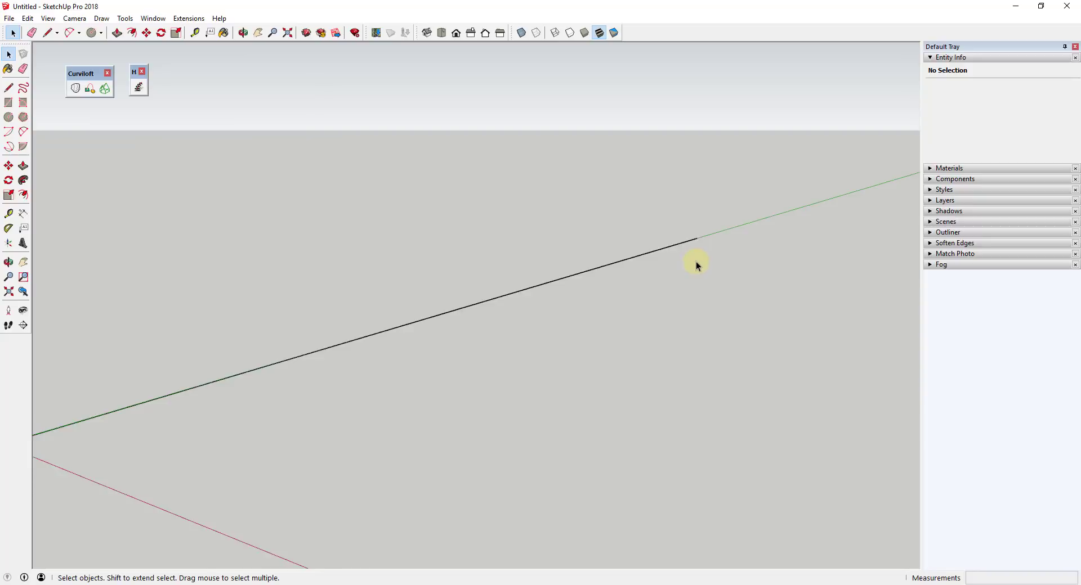
- Generate a helix along the 150' line with both radii set to 35', 1 lap and 24 sections per lap
{"action": "key", "text": "ctrl+a"}
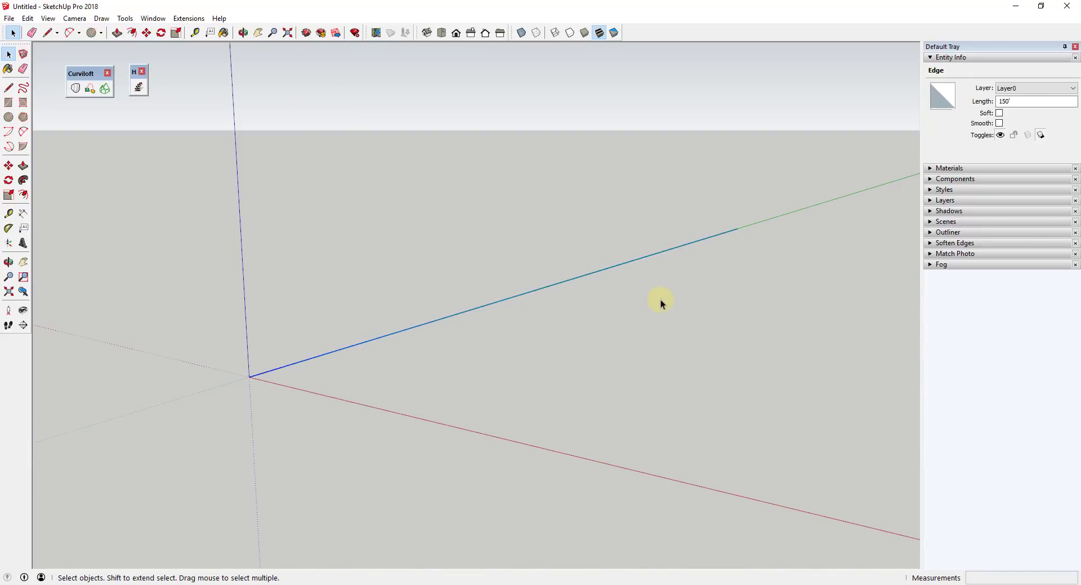
{"action": "middle_click_drag", "start_coordinate": [660, 301], "coordinate": [684, 311]}
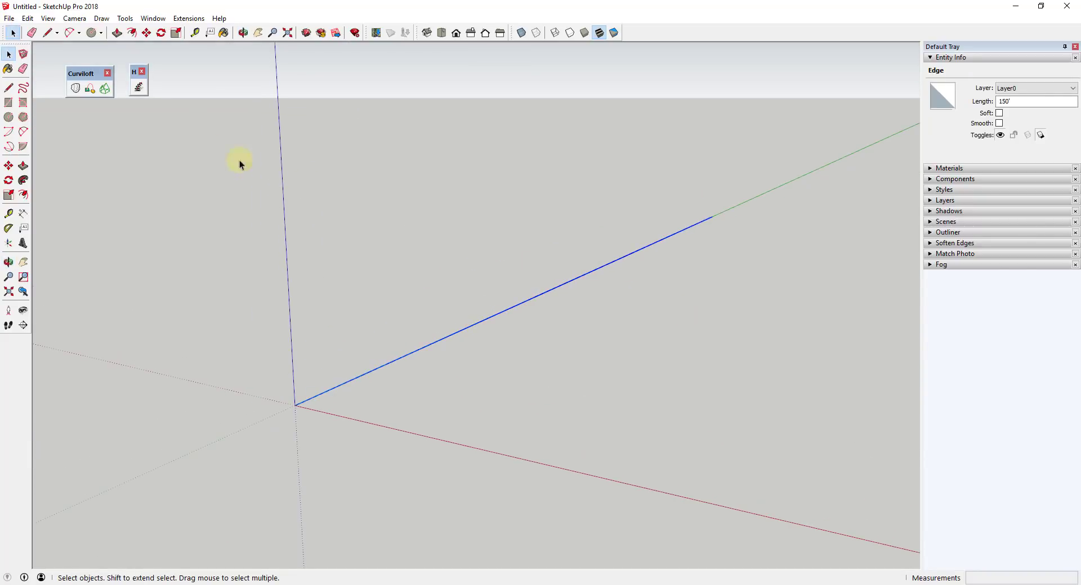
{"action": "left_click", "coordinate": [139, 88]}
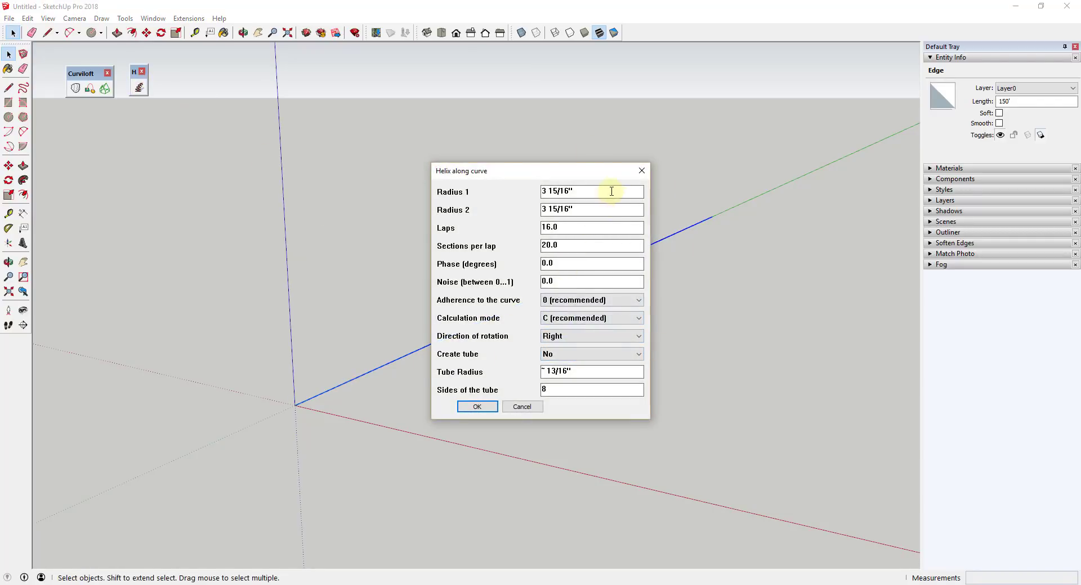
{"action": "left_click_drag", "start_coordinate": [614, 191], "coordinate": [478, 194]}
{"action": "type", "text": "35'"}
{"action": "left_click_drag", "start_coordinate": [582, 208], "coordinate": [396, 206]}
{"action": "type", "text": "35"}
{"action": "left_click_drag", "start_coordinate": [584, 226], "coordinate": [458, 313]}
{"action": "type", "text": "1"}
{"action": "left_click_drag", "start_coordinate": [585, 246], "coordinate": [517, 251]}
{"action": "type", "text": "24"}
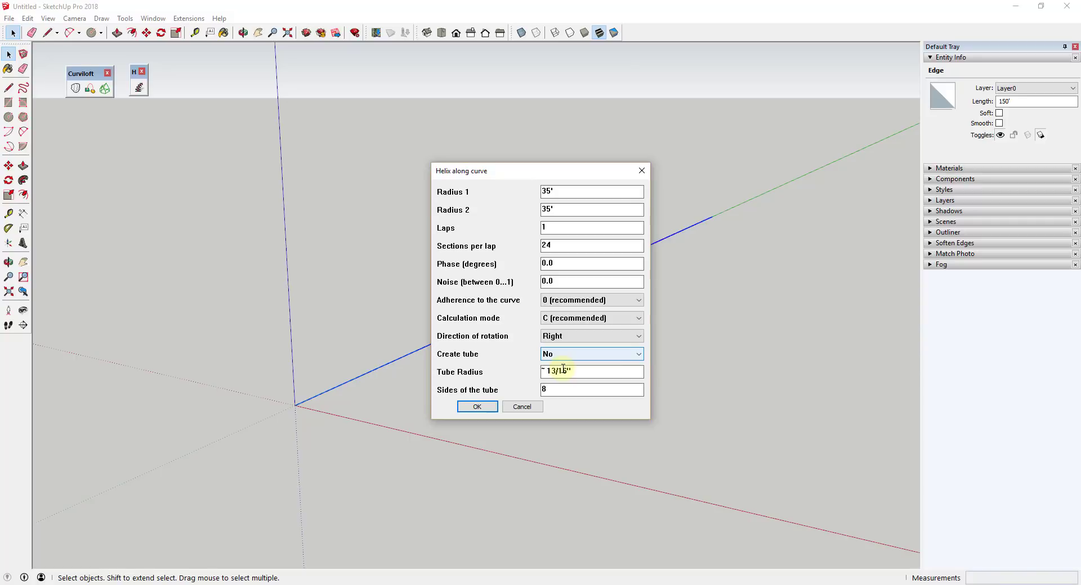
{"action": "left_click", "coordinate": [476, 407]}
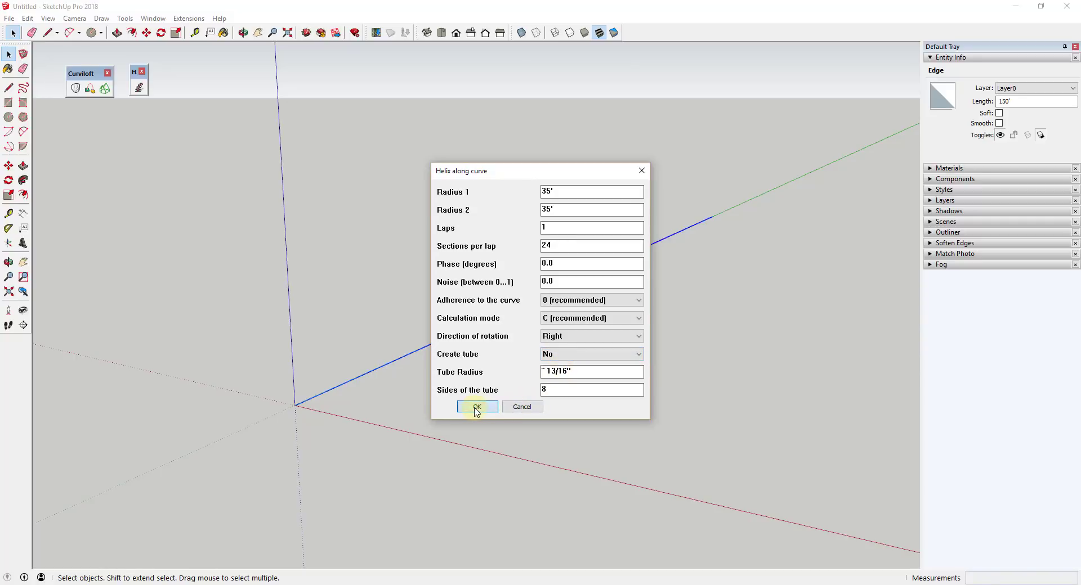
- Explode the helix group into a loose curve and keep that curve selected
{"action": "scroll", "coordinate": [550, 185], "scroll_direction": "down", "scroll_amount": 3}
{"action": "middle_click_drag", "start_coordinate": [550, 186], "coordinate": [352, 447]}
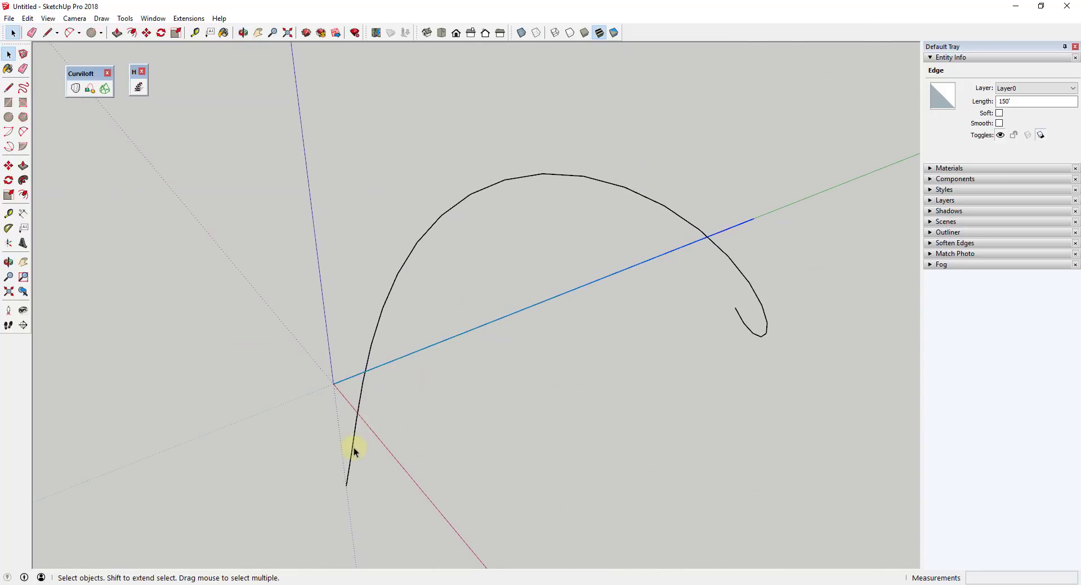
{"action": "middle_click_drag", "start_coordinate": [719, 222], "coordinate": [631, 252]}
{"action": "left_click", "coordinate": [560, 222]}
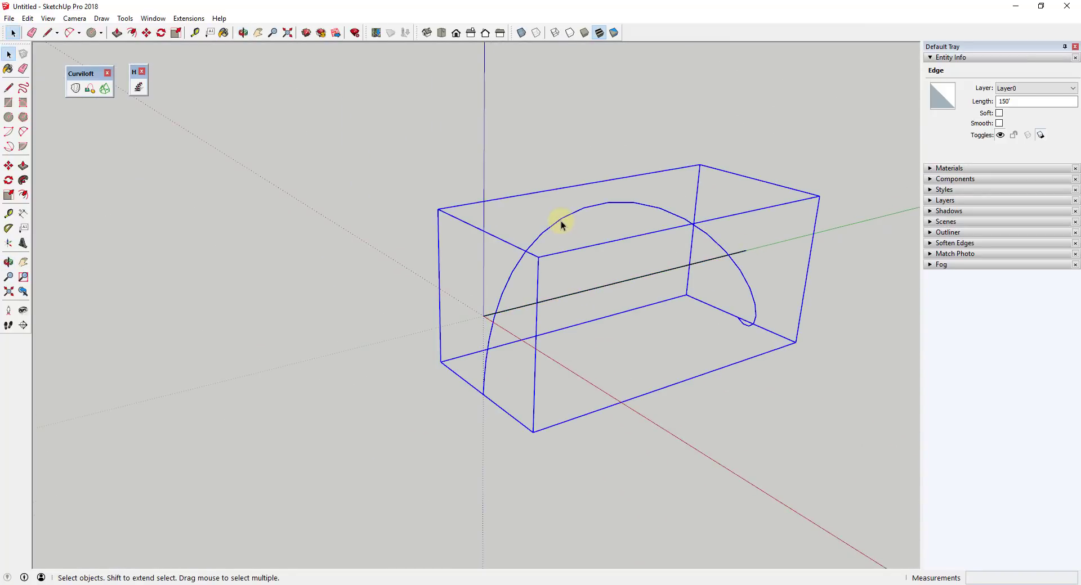
{"action": "right_click", "coordinate": [553, 227]}
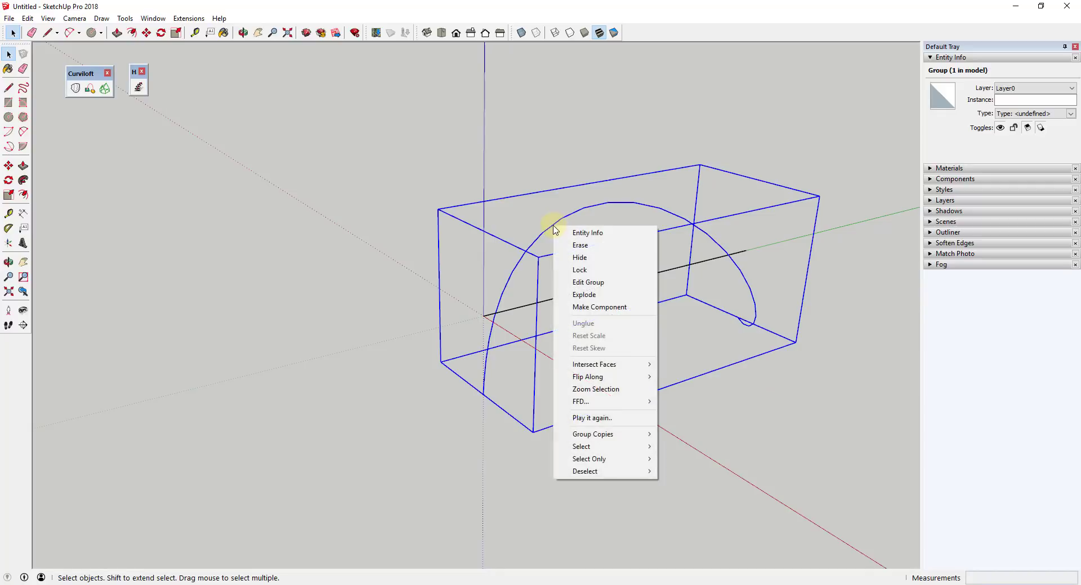
{"action": "left_click", "coordinate": [586, 295]}
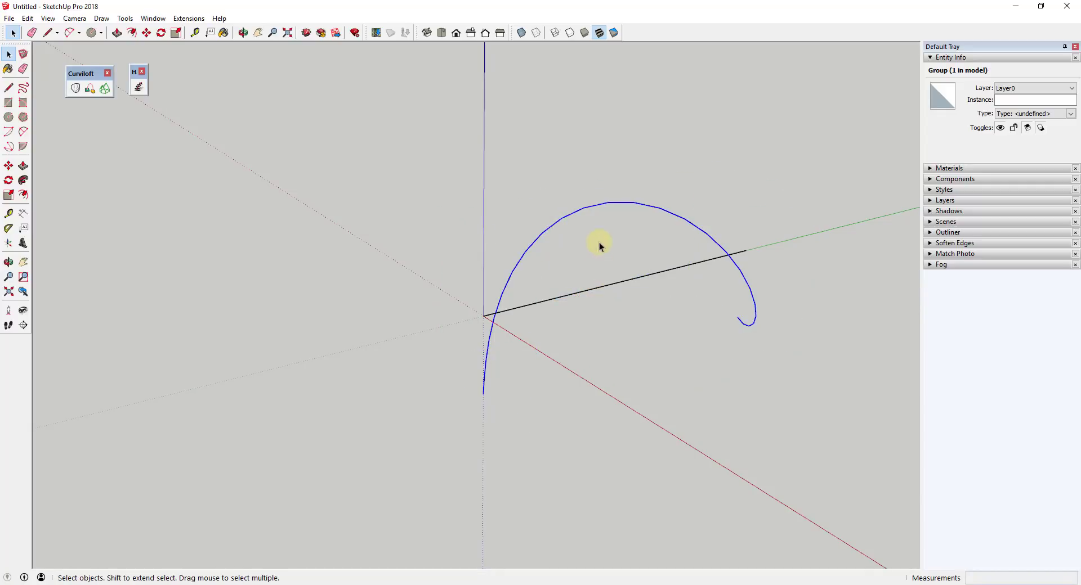
{"action": "right_click", "coordinate": [570, 220]}
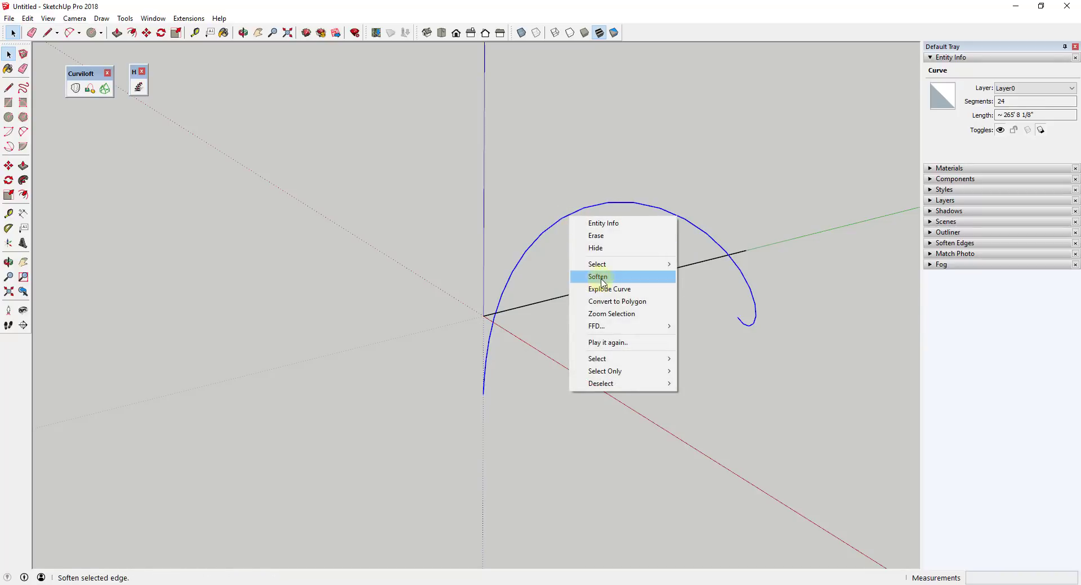
{"action": "left_click", "coordinate": [610, 204]}
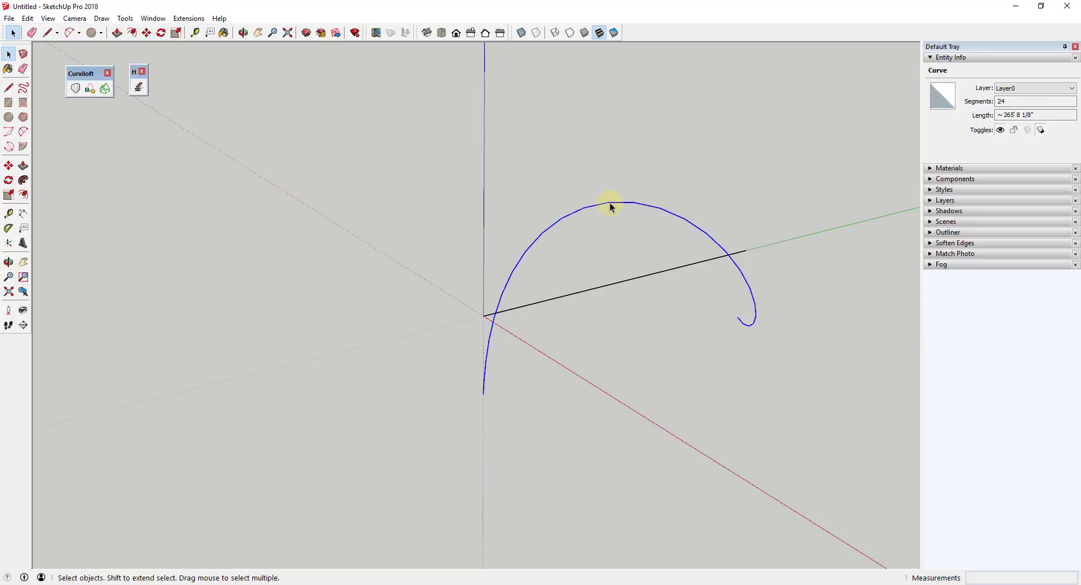
- Copy the helix curve about 68' 9" along the green axis, aligning the copy's start with the apex of the original
{"action": "middle_click_drag", "start_coordinate": [612, 268], "coordinate": [563, 298]}
{"action": "key", "text": "m"}
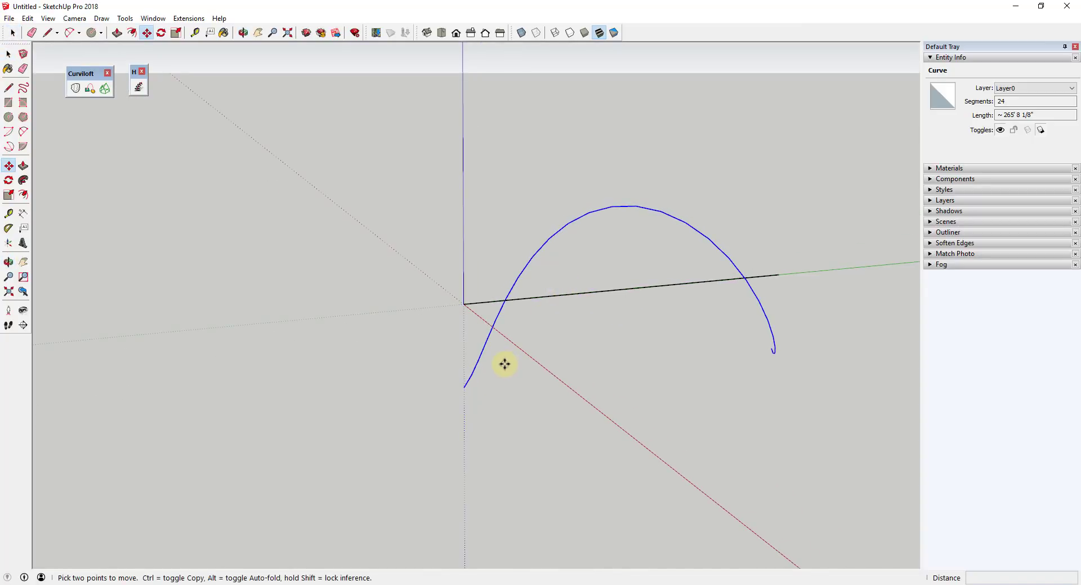
{"action": "left_click", "coordinate": [465, 389]}
{"action": "key", "text": "space"}
{"action": "key", "text": "m"}
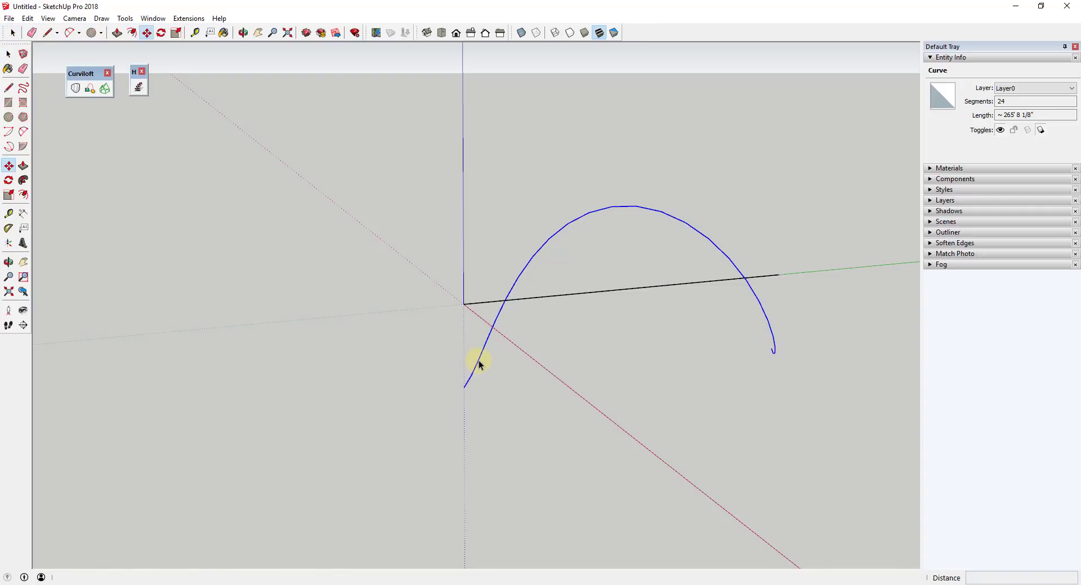
{"action": "left_click", "coordinate": [465, 389]}
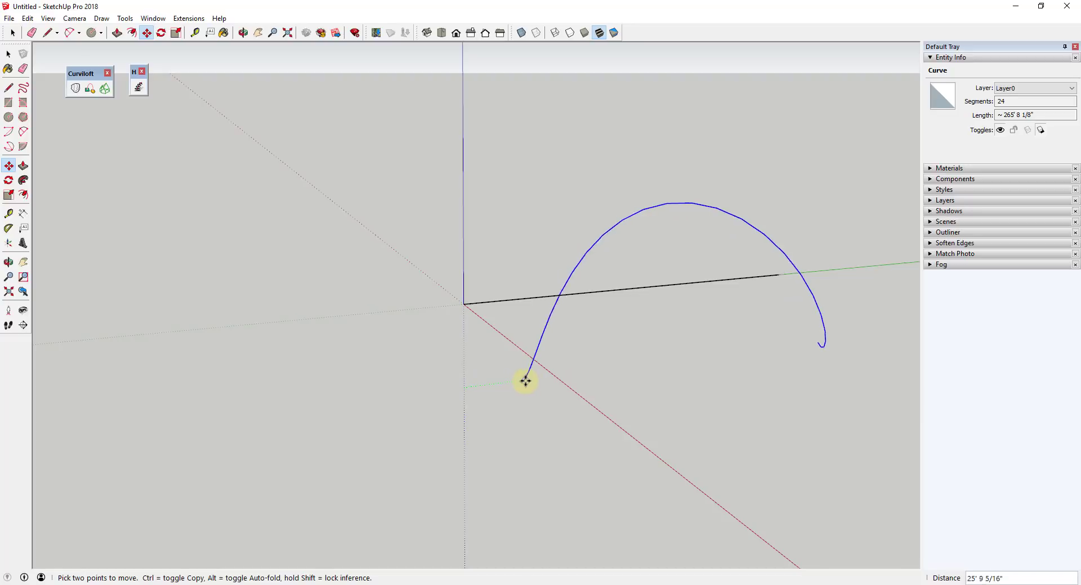
{"action": "key", "text": "ctrl"}
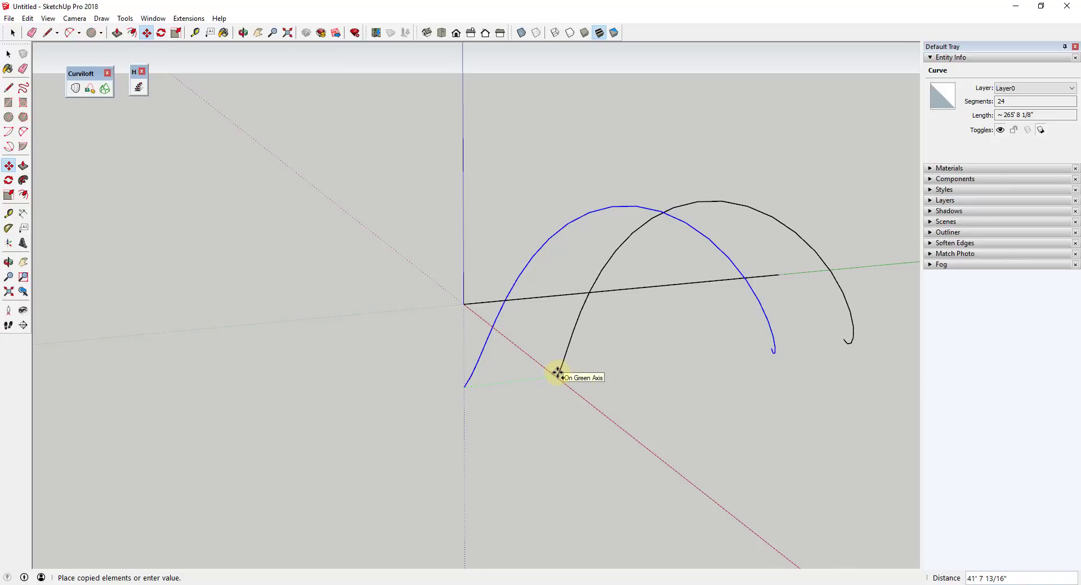
{"action": "key", "text": "shift"}
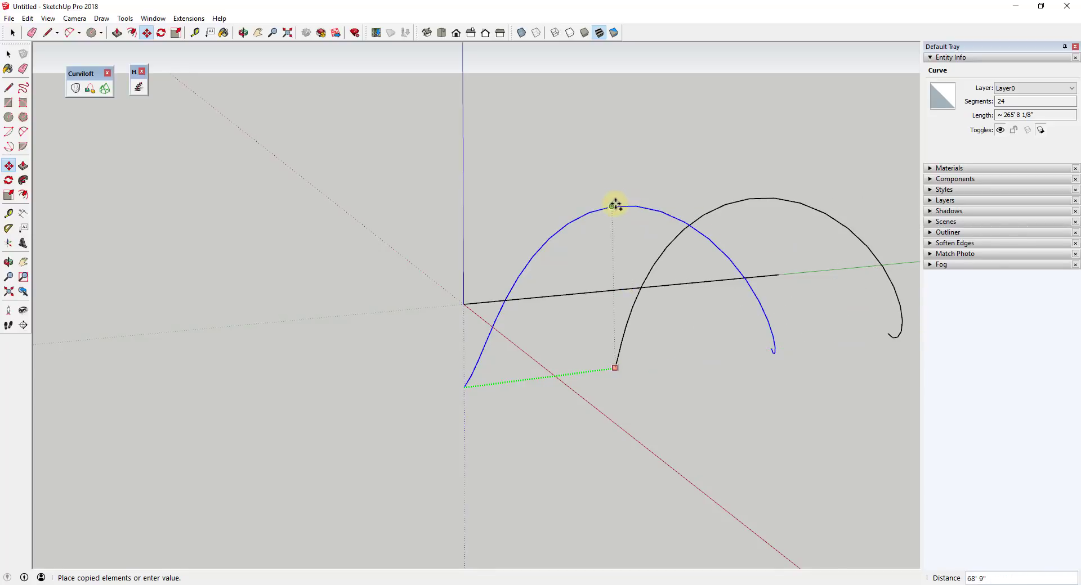
{"action": "left_click", "coordinate": [615, 204]}
- Draw a line joining the start points of the original helix curve and its copy
{"action": "middle_click_drag", "start_coordinate": [615, 204], "coordinate": [553, 428]}
{"action": "key", "text": "l"}
{"action": "left_click", "coordinate": [456, 389]}
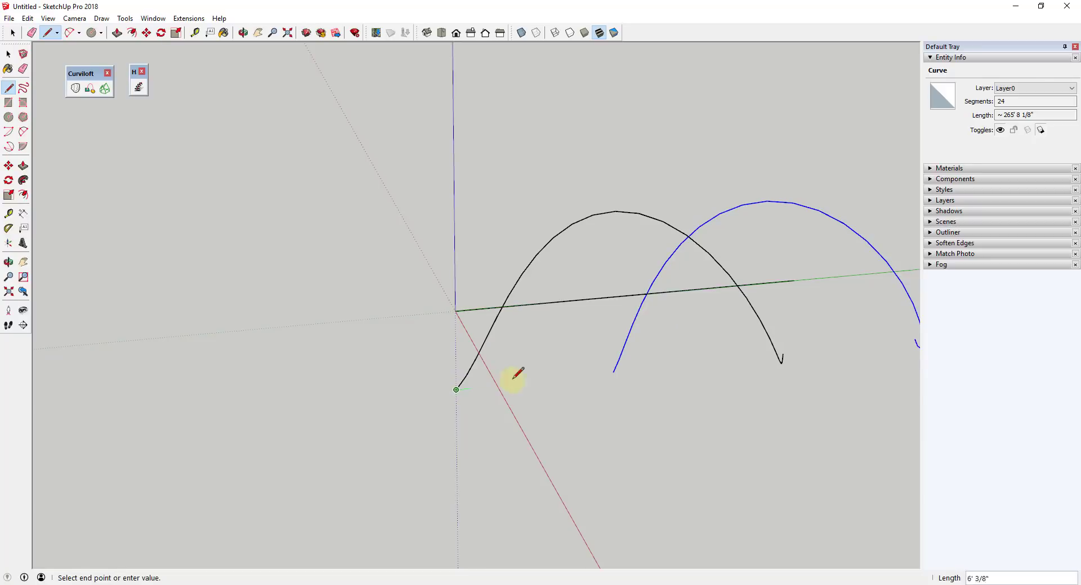
{"action": "left_click", "coordinate": [614, 372]}
{"action": "key", "text": "space"}
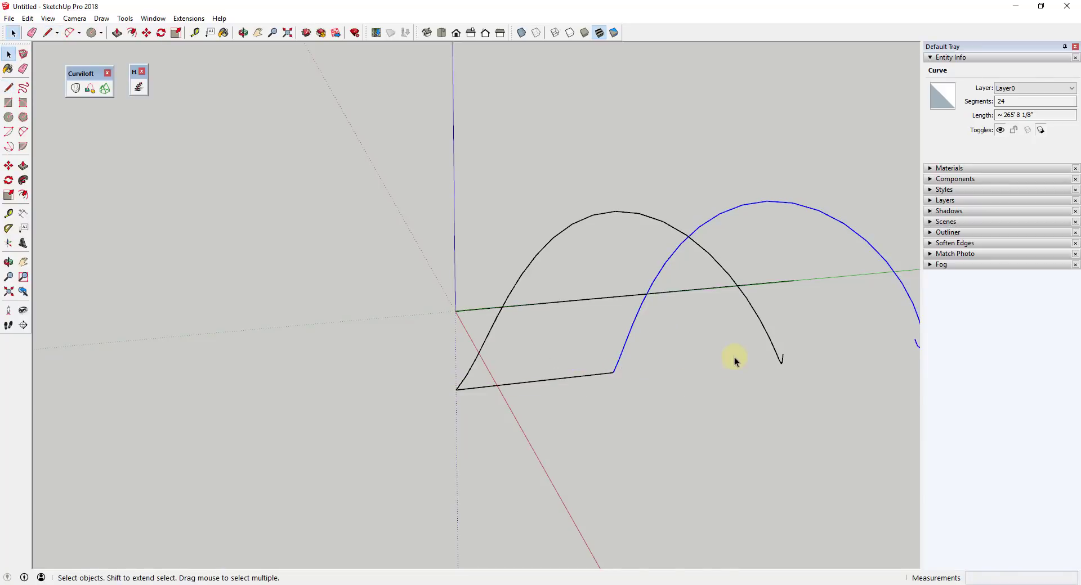
- Draw a line joining the far end points of the two helix curves to close the outline
{"action": "middle_click_drag", "start_coordinate": [734, 360], "coordinate": [876, 339]}
{"action": "key", "text": "l"}
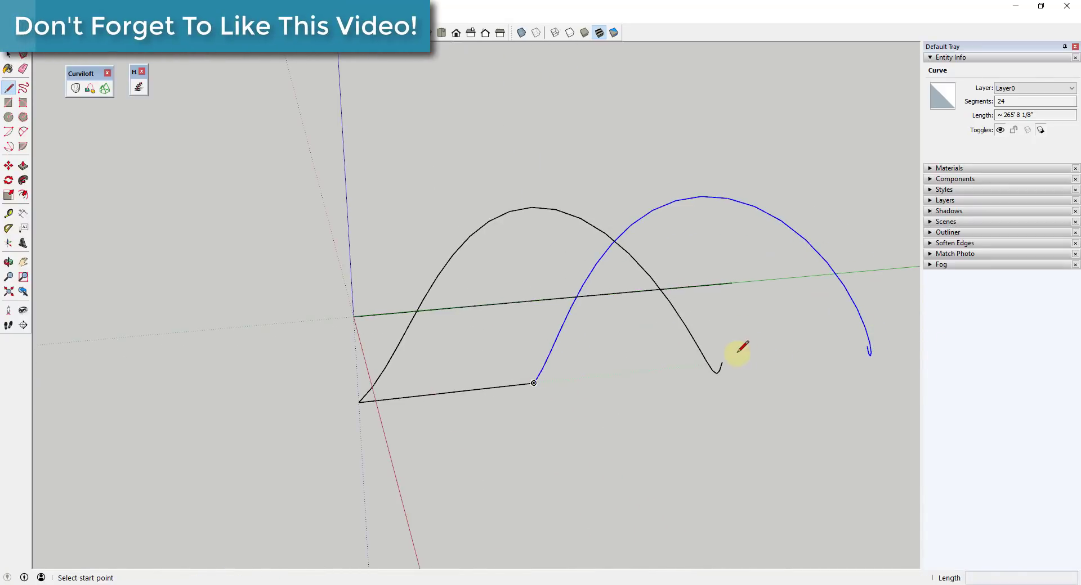
{"action": "left_click", "coordinate": [721, 364]}
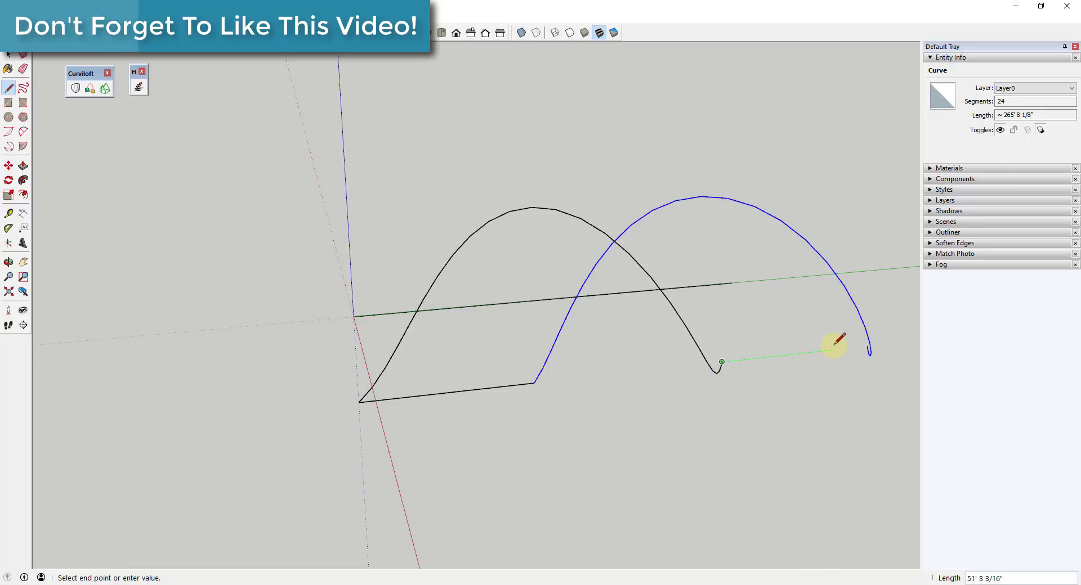
{"action": "left_click", "coordinate": [867, 345]}
{"action": "middle_click_drag", "start_coordinate": [755, 359], "coordinate": [833, 230]}
{"action": "key", "text": "space"}
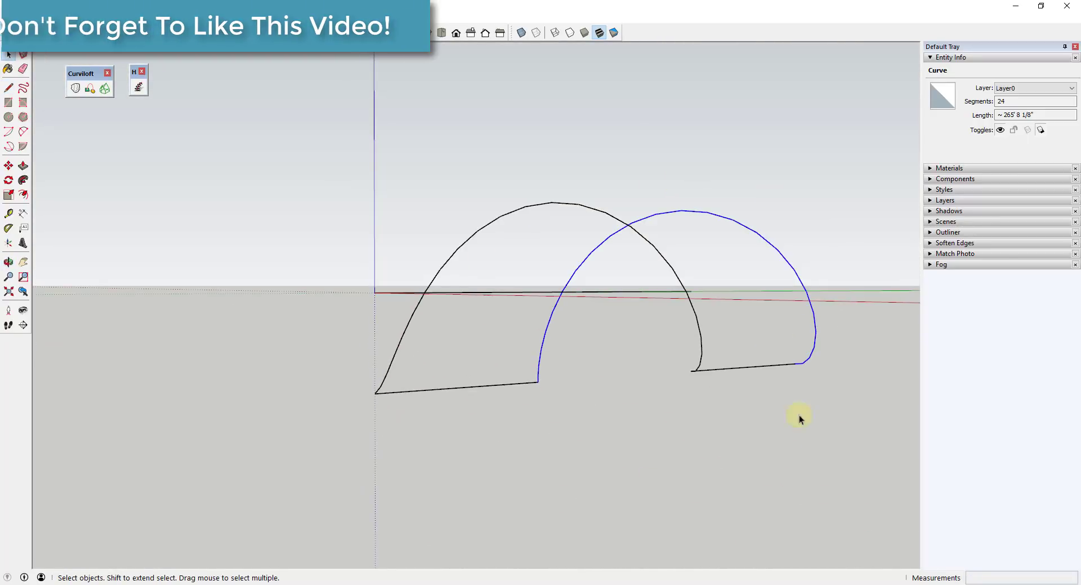
- Generate a Curviloft skin from the closed outline of the two helix curves and their connecting lines
{"action": "middle_click_drag", "start_coordinate": [680, 273], "coordinate": [670, 323]}
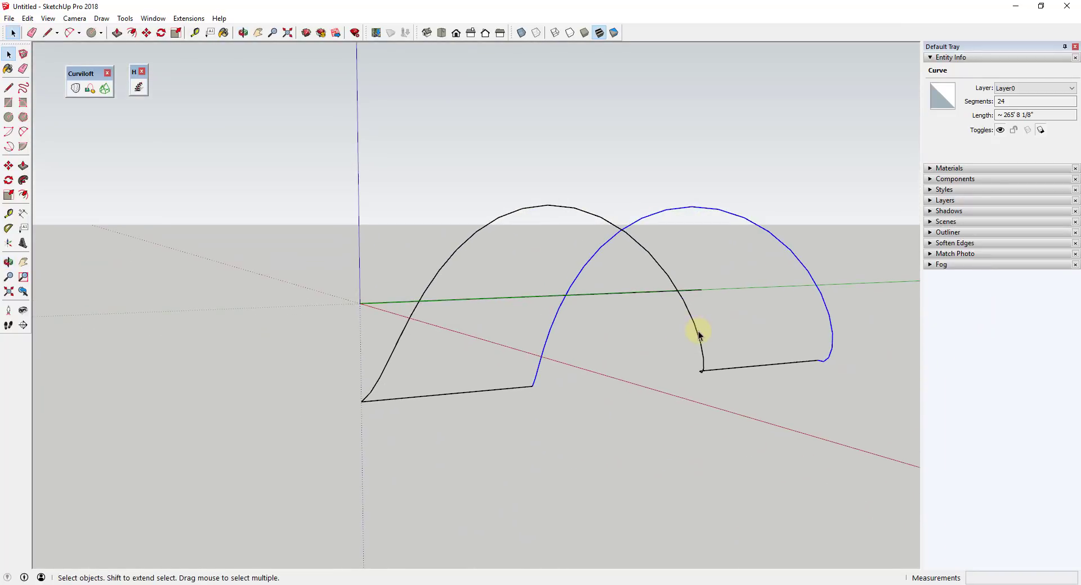
{"action": "triple_click", "coordinate": [698, 337]}
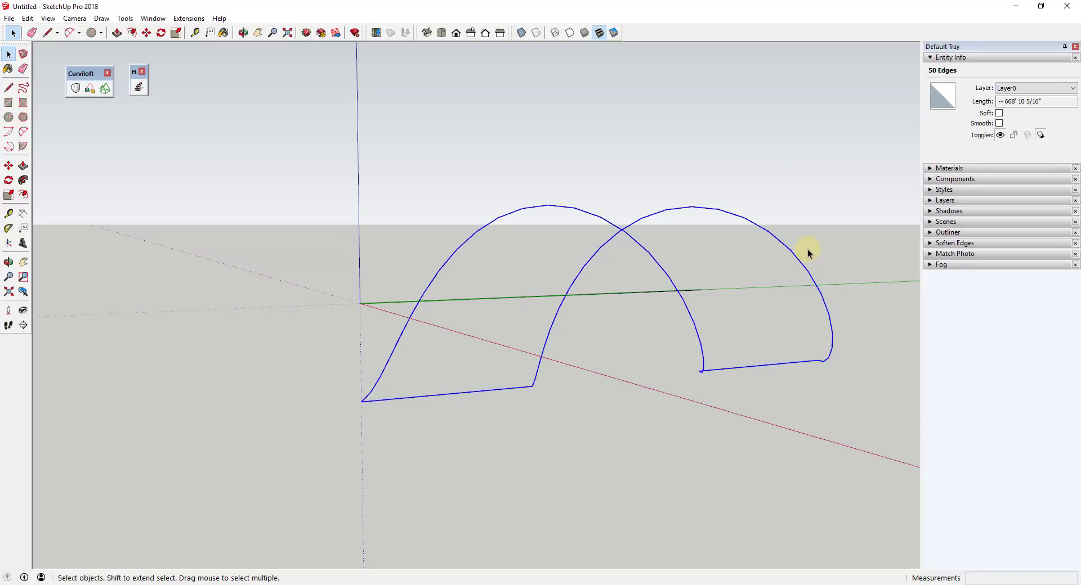
{"action": "left_click", "coordinate": [106, 89]}
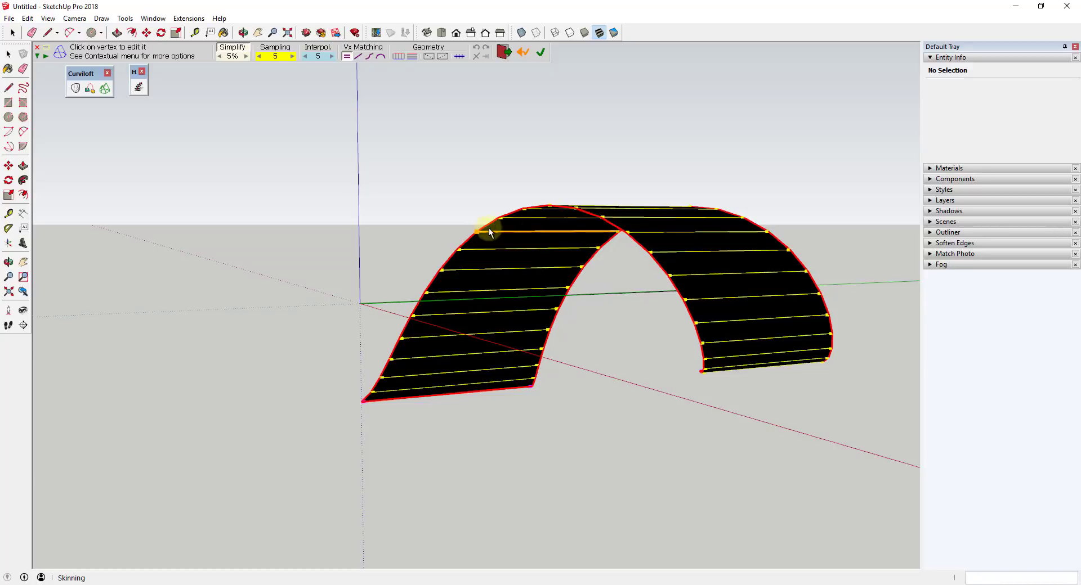
{"action": "left_click", "coordinate": [607, 306]}
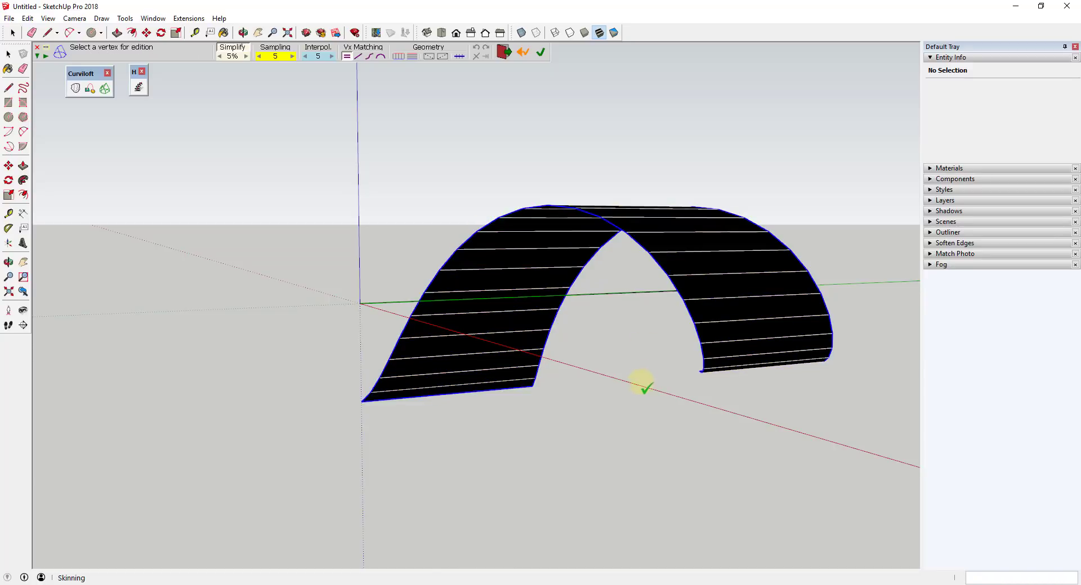
{"action": "mouse_move", "coordinate": [644, 404]}
{"action": "middle_mouse_down"}
{"action": "mouse_move", "coordinate": [586, 379]}
{"action": "mouse_move", "coordinate": [681, 386]}
{"action": "middle_mouse_up"}
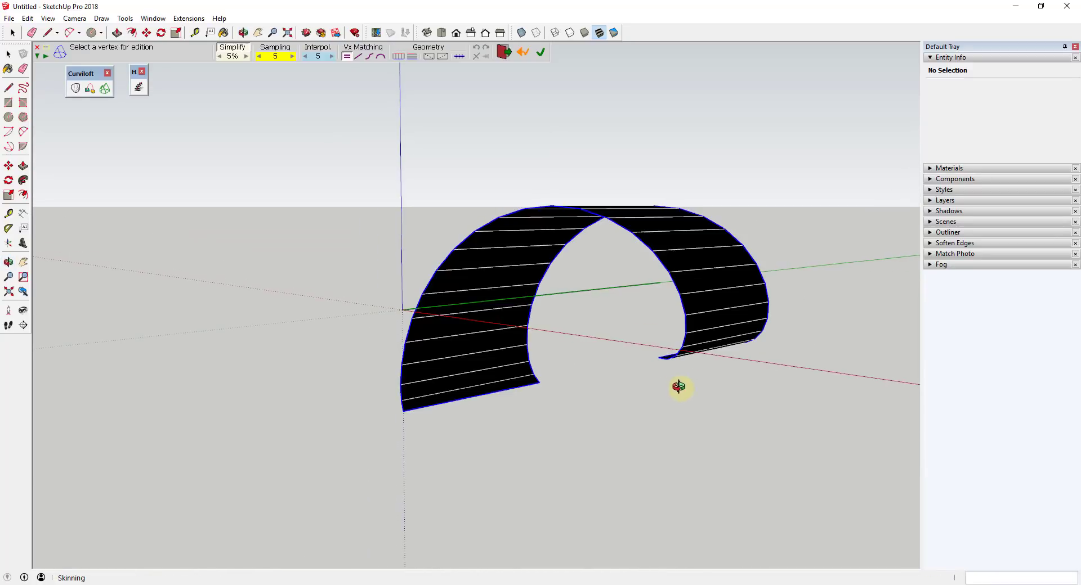
{"action": "left_click", "coordinate": [615, 354]}
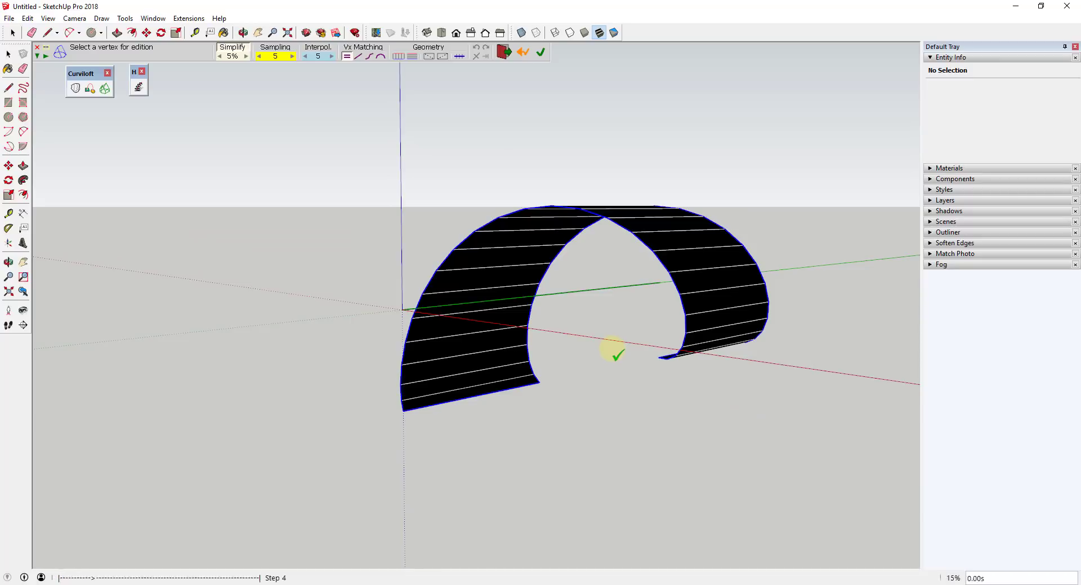
- Temporarily hide the skin group to expose the outline curves, and undo the hiding
{"action": "left_click", "coordinate": [699, 273]}
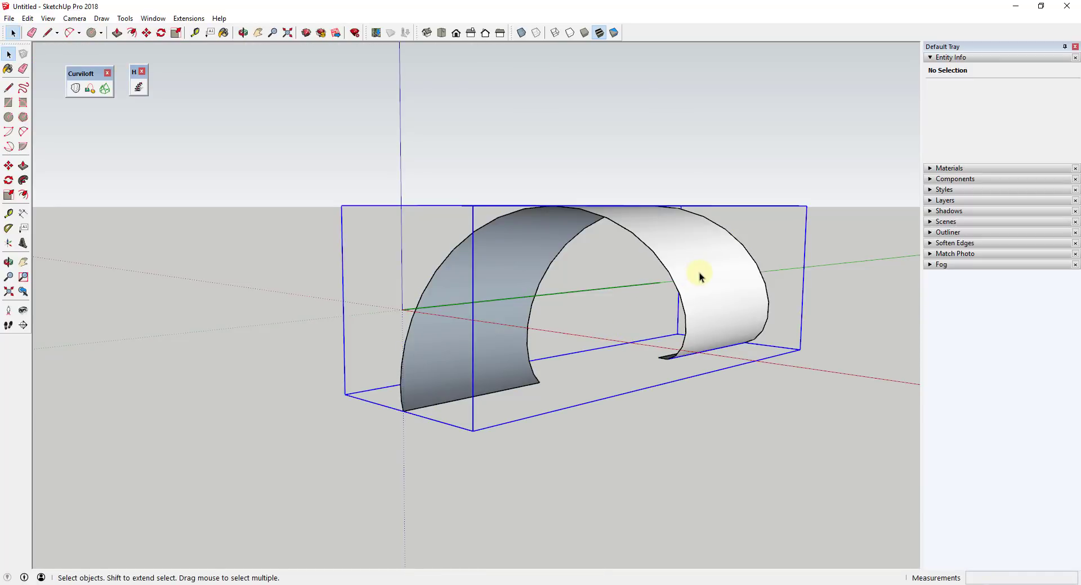
{"action": "right_click", "coordinate": [688, 242]}
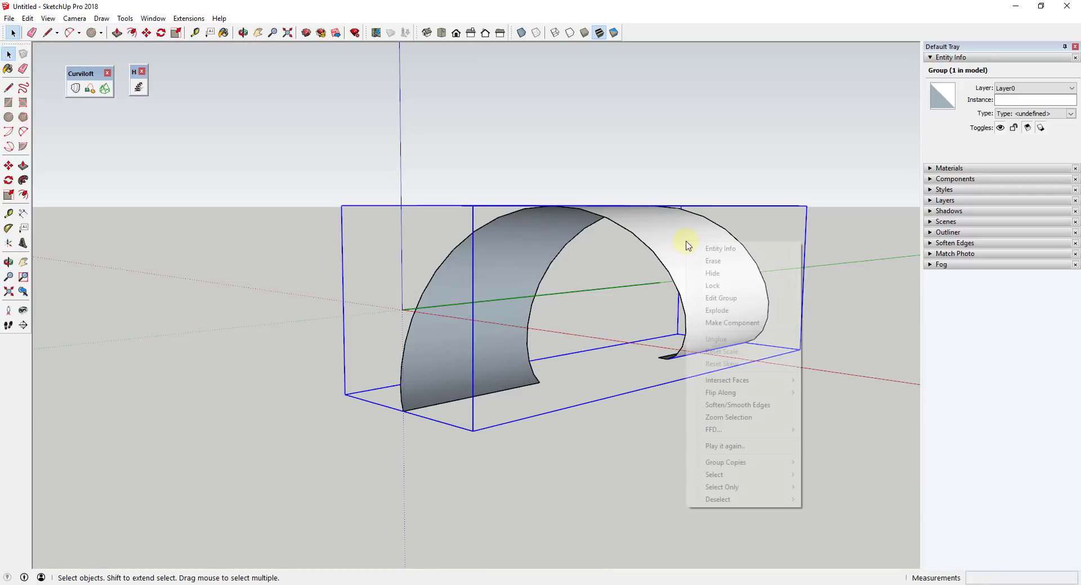
{"action": "left_click", "coordinate": [712, 273]}
{"action": "mouse_move", "coordinate": [707, 274]}
{"action": "middle_mouse_down"}
{"action": "mouse_move", "coordinate": [403, 337]}
{"action": "mouse_move", "coordinate": [603, 321]}
{"action": "mouse_move", "coordinate": [616, 306]}
{"action": "mouse_move", "coordinate": [639, 319]}
{"action": "middle_mouse_up"}
{"action": "key", "text": "ctrl+z"}
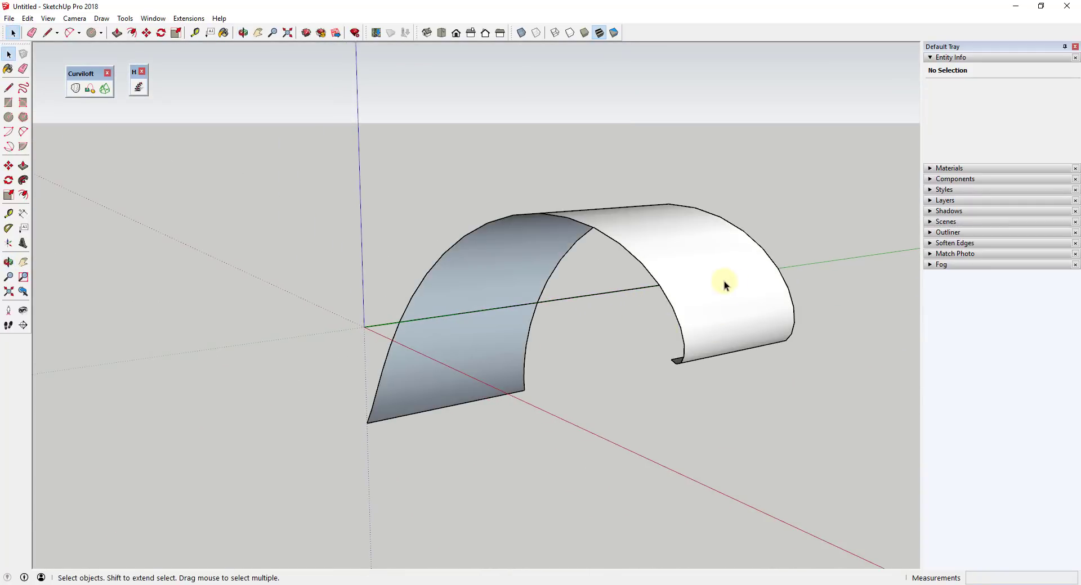
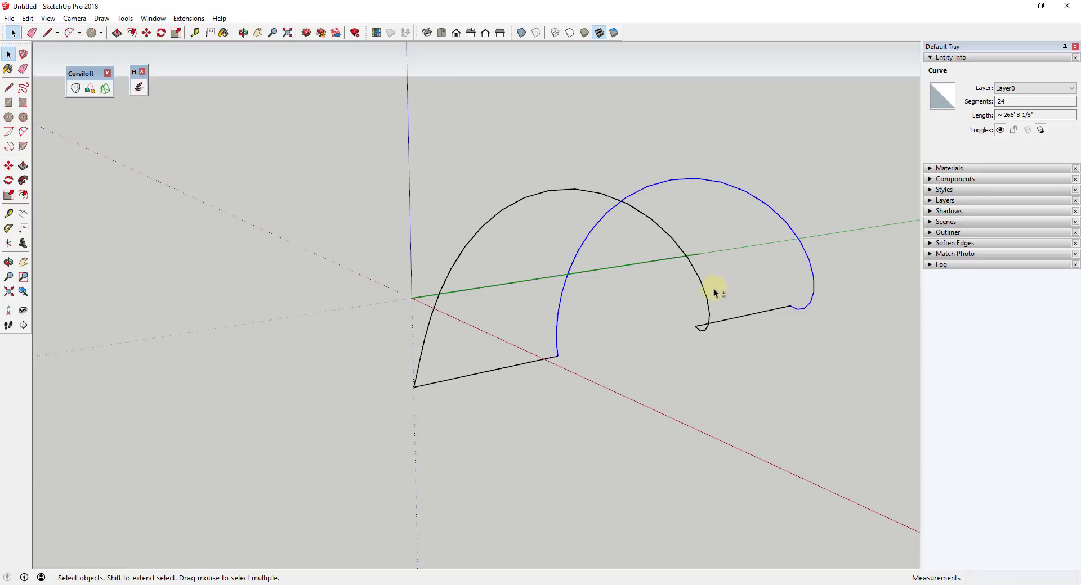
- Convert the two helix curves, without the connecting lines, into grouped cylinders with a diameter of 24 inches
{"action": "left_click", "coordinate": [705, 292], "text": "shift"}
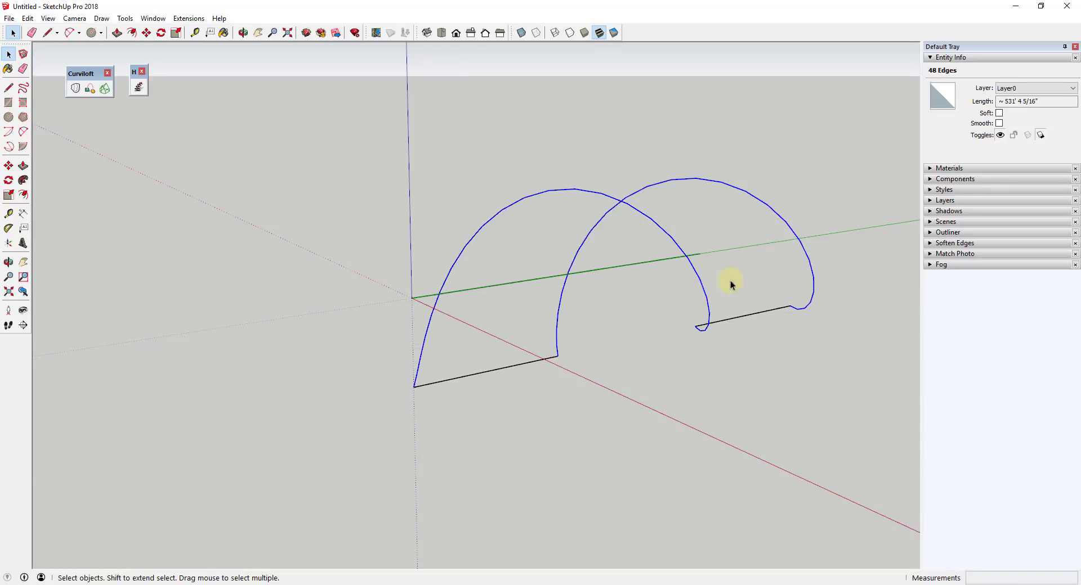
{"action": "left_click", "coordinate": [579, 258]}
{"action": "left_click", "coordinate": [456, 267], "text": "shift"}
{"action": "left_click", "coordinate": [125, 19]}
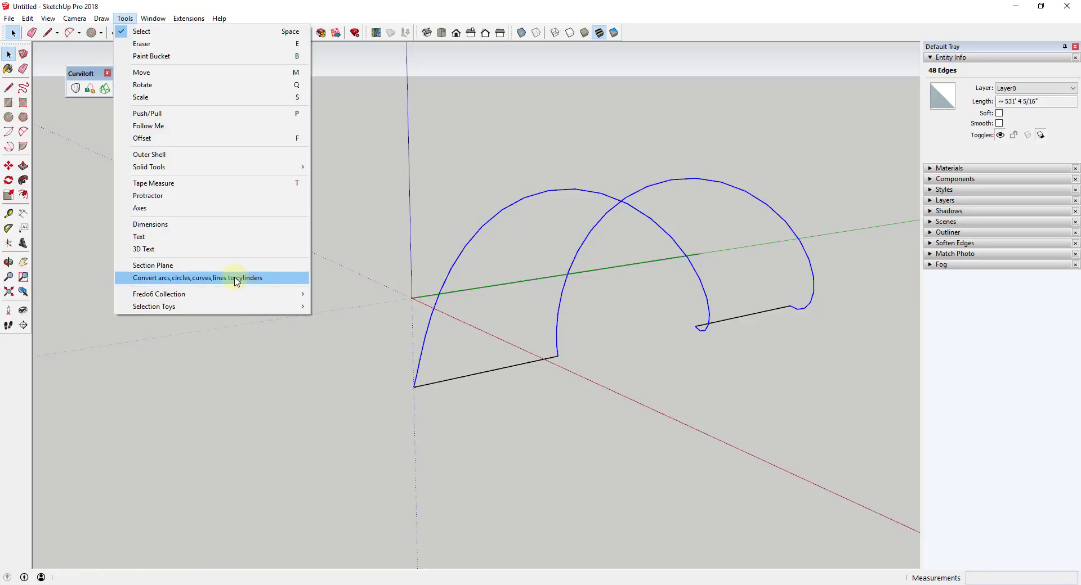
{"action": "left_click", "coordinate": [235, 278]}
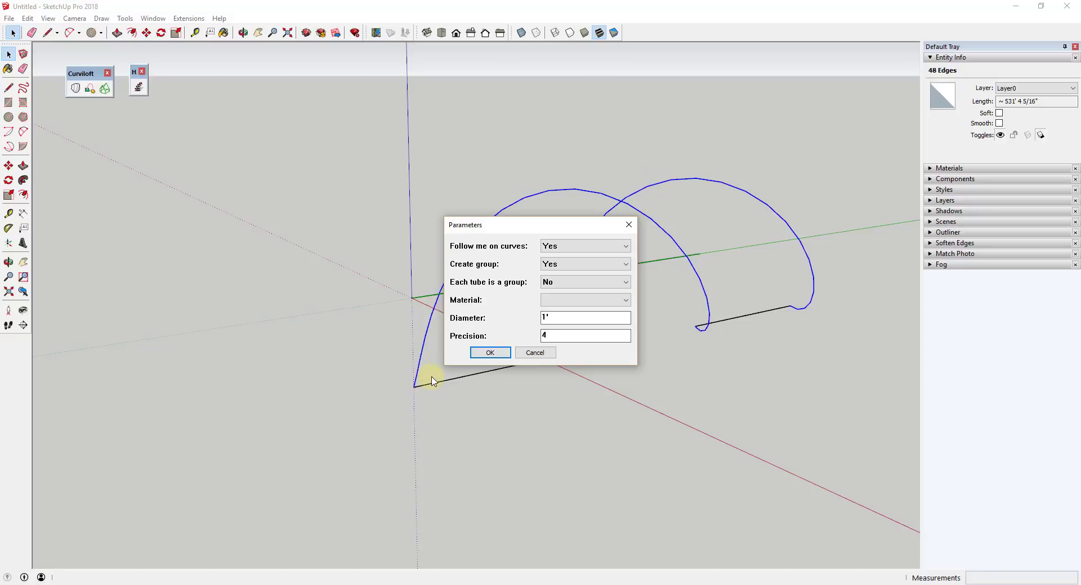
{"action": "left_click", "coordinate": [588, 332]}
{"action": "left_click", "coordinate": [566, 313]}
{"action": "type", "text": "24"}
{"action": "left_click", "coordinate": [567, 339]}
{"action": "left_click", "coordinate": [490, 353]}
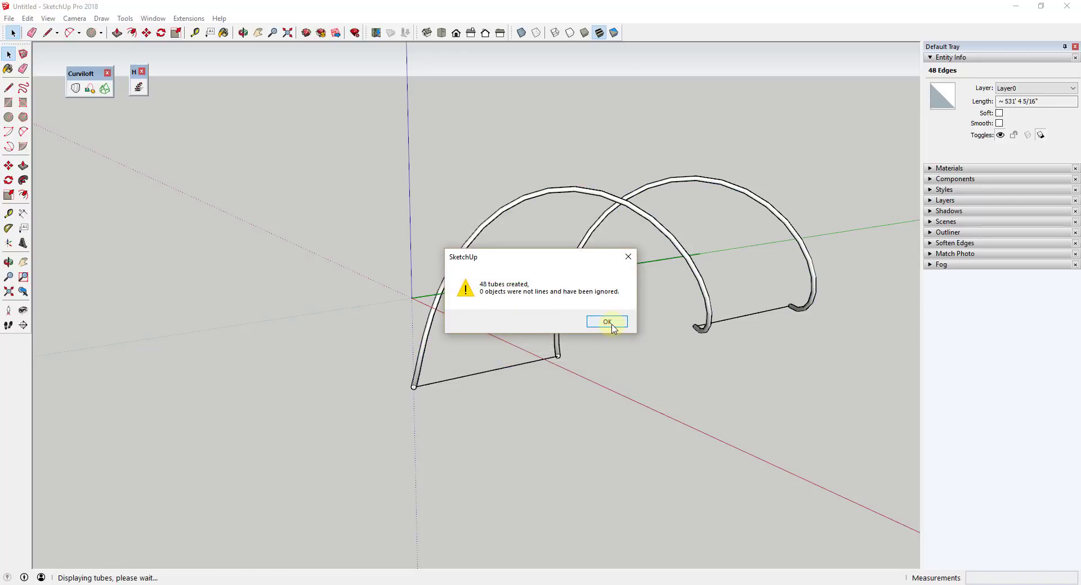
{"action": "left_click", "coordinate": [606, 322]}
- Inspect the tube group along the helix curves and hide it
{"action": "middle_click_drag", "start_coordinate": [445, 280], "coordinate": [472, 245]}
{"action": "left_click", "coordinate": [471, 244]}
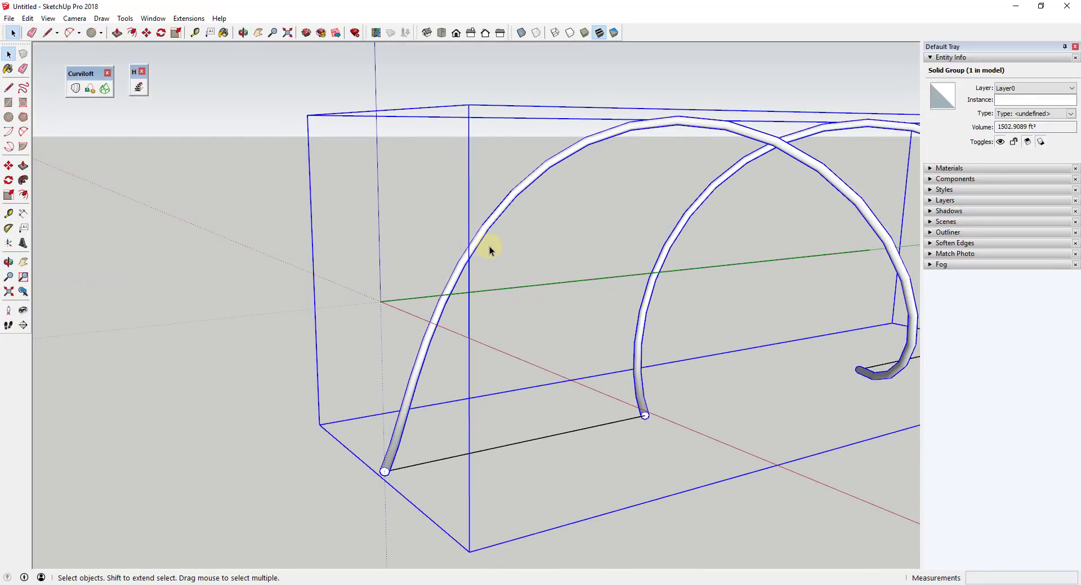
{"action": "scroll", "coordinate": [478, 264], "scroll_direction": "down", "scroll_amount": 2}
{"action": "scroll", "coordinate": [534, 223], "scroll_direction": "down", "scroll_amount": 2}
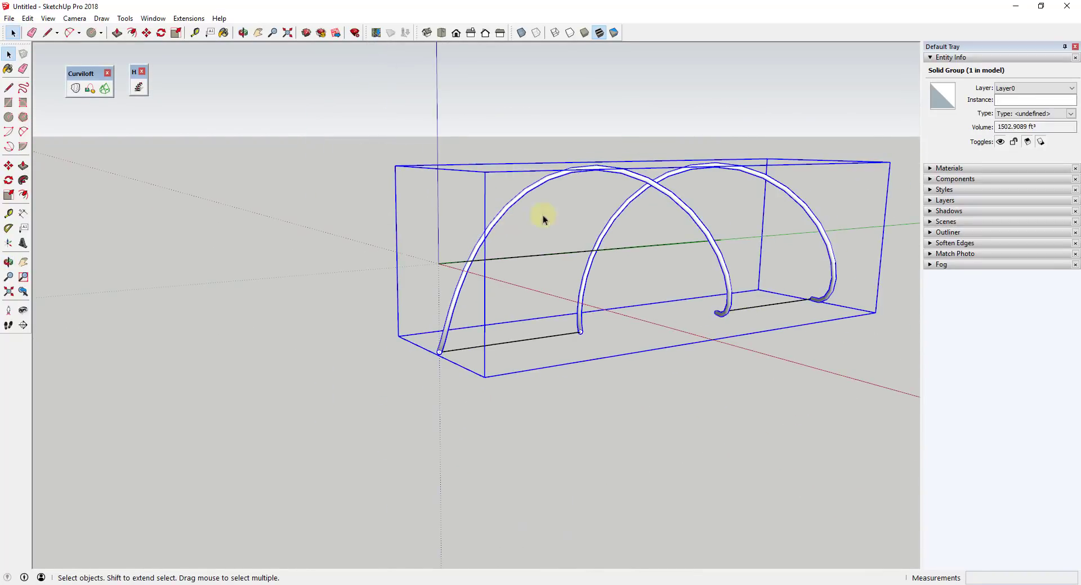
{"action": "right_click", "coordinate": [706, 236]}
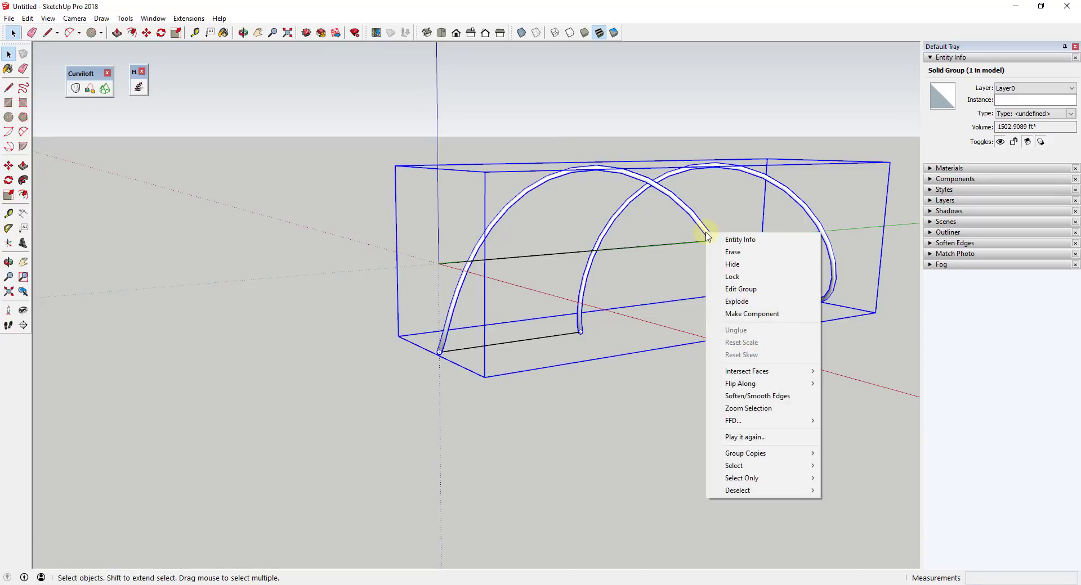
{"action": "left_click", "coordinate": [725, 264]}
- Group the two helix curves with their connecting lines and rename the group as Frame
{"action": "triple_click", "coordinate": [720, 262]}
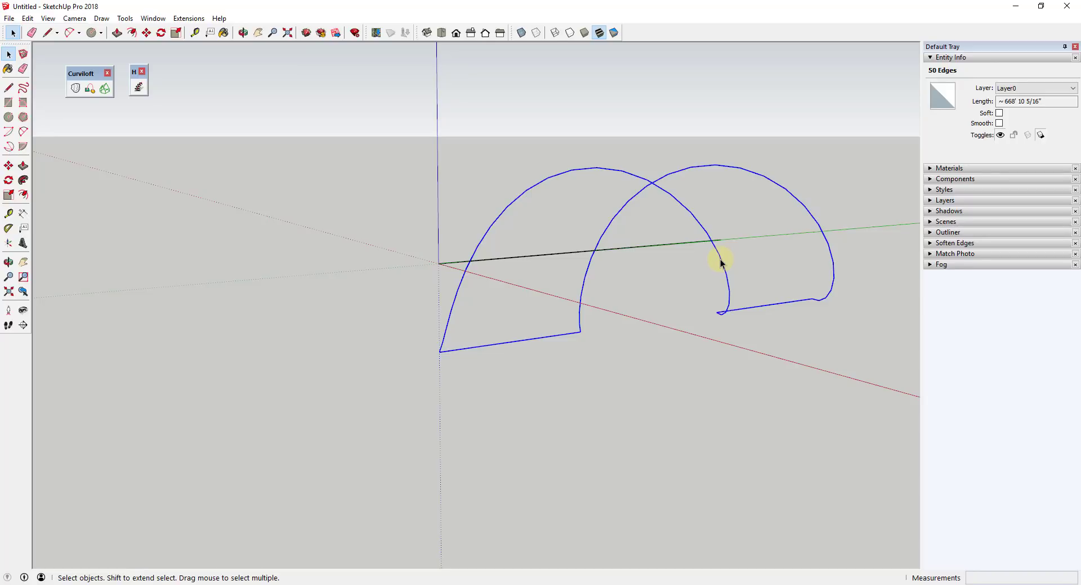
{"action": "right_click", "coordinate": [721, 262]}
{"action": "left_click", "coordinate": [769, 359]}
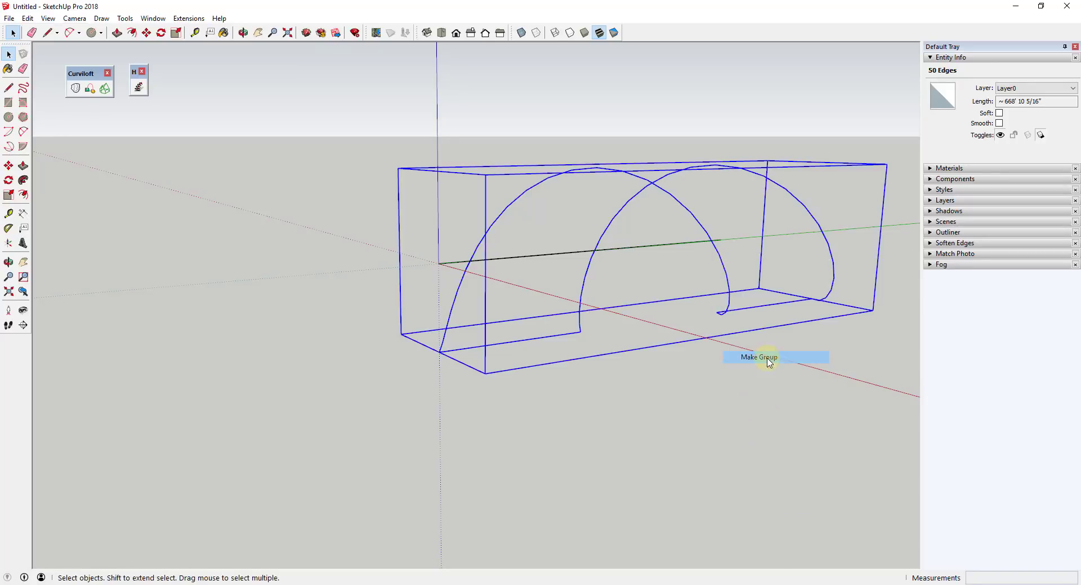
{"action": "left_click", "coordinate": [931, 233]}
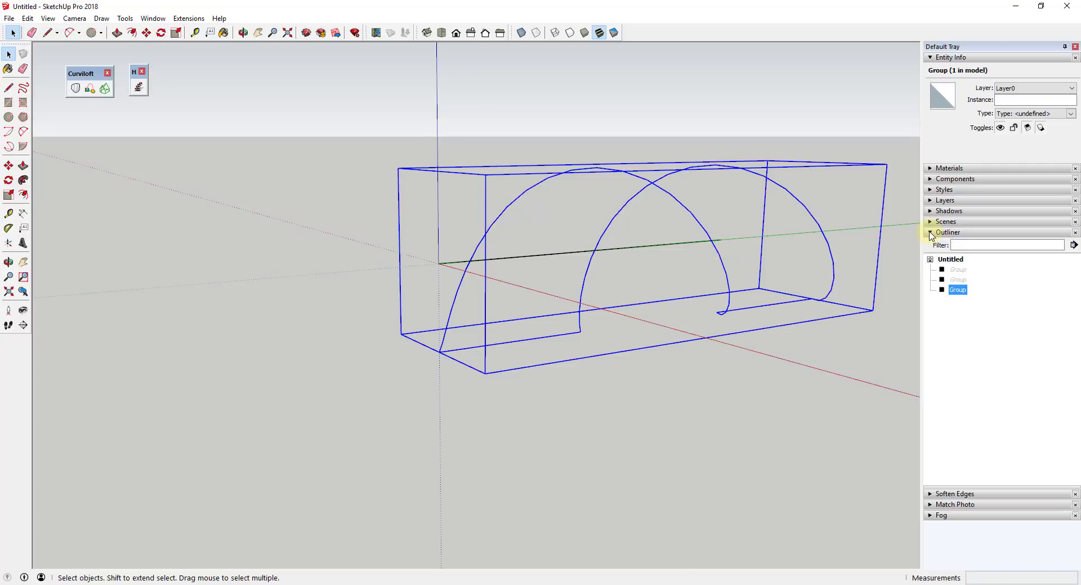
{"action": "right_click", "coordinate": [957, 290]}
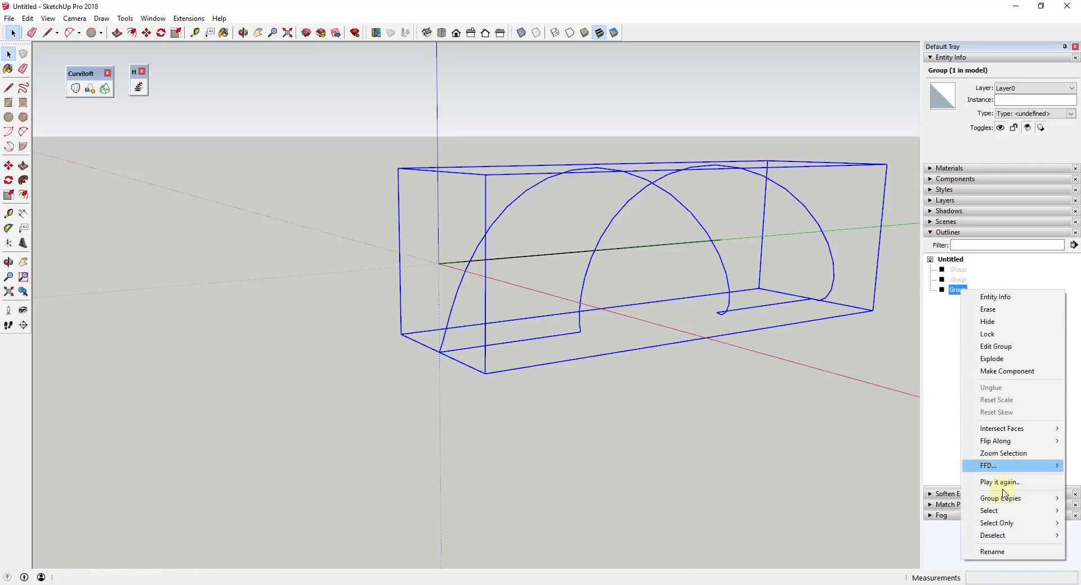
{"action": "left_click", "coordinate": [1003, 551]}
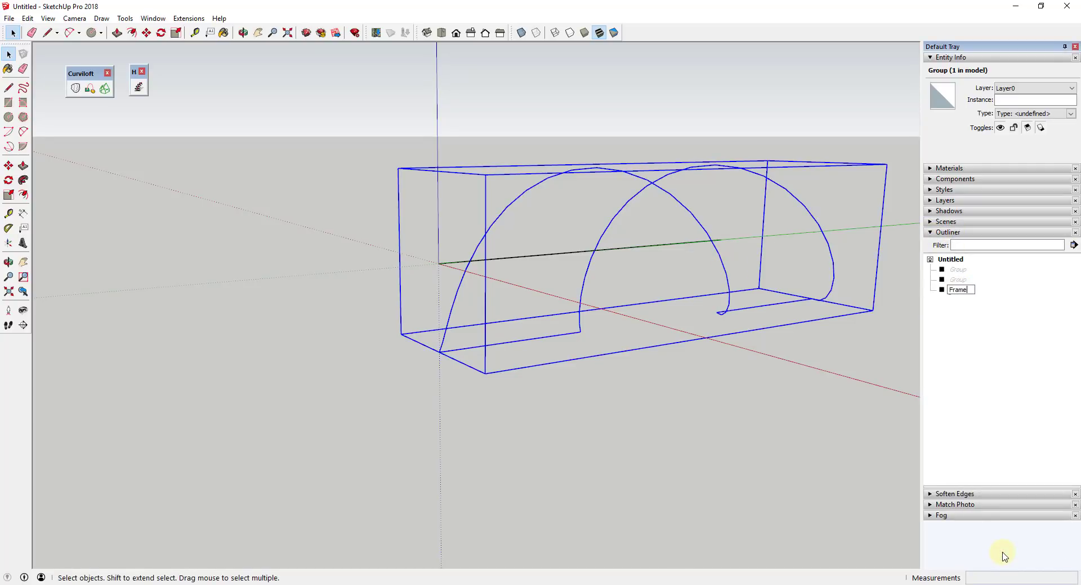
{"action": "key", "text": "Return"}
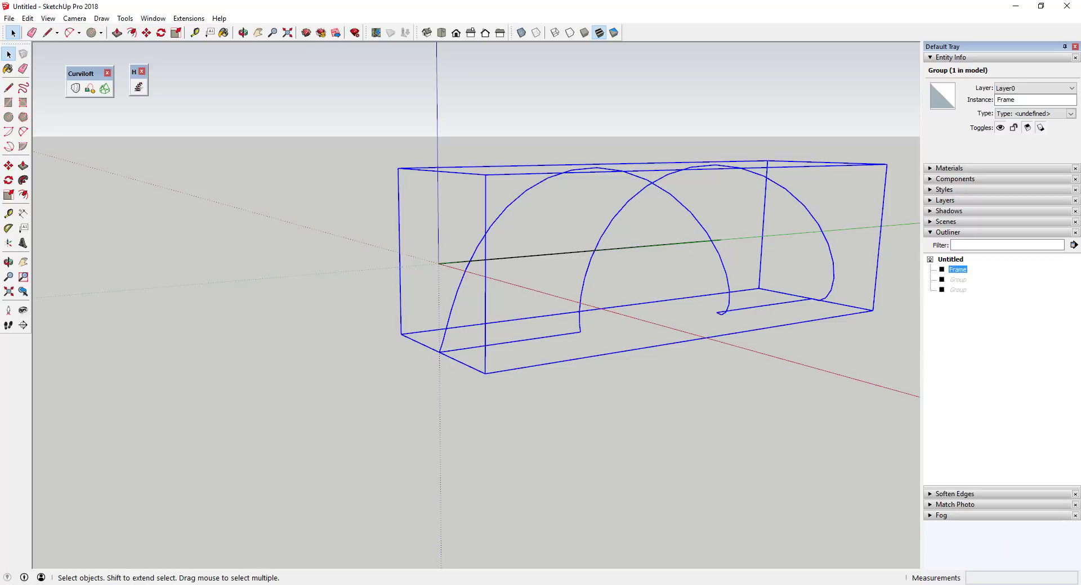
- Hide the Frame group and unhide the skin group
{"action": "right_click", "coordinate": [956, 272]}
{"action": "left_click", "coordinate": [990, 308]}
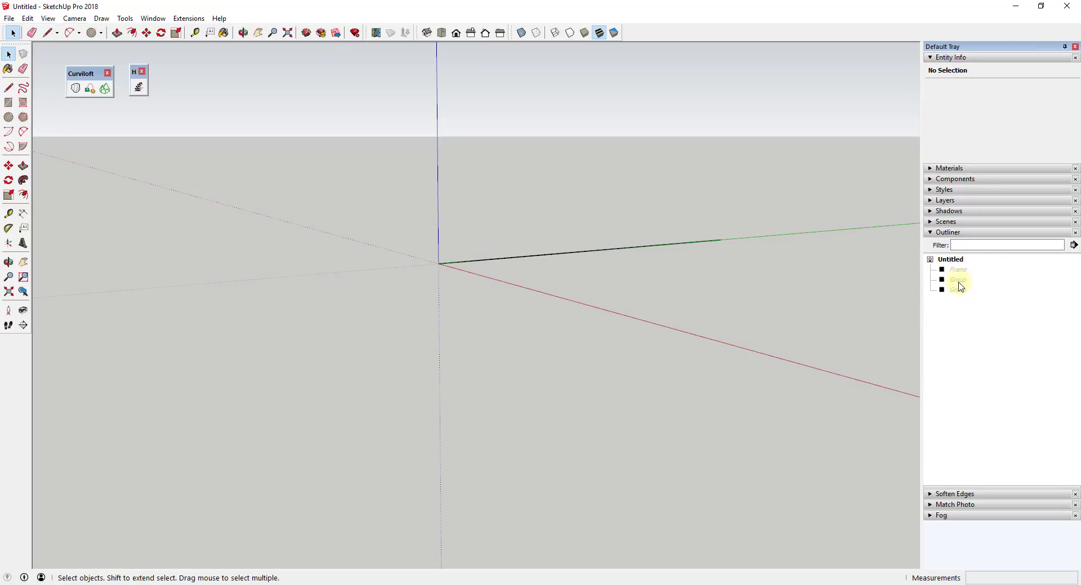
{"action": "right_click", "coordinate": [958, 280]}
{"action": "left_click", "coordinate": [979, 311]}
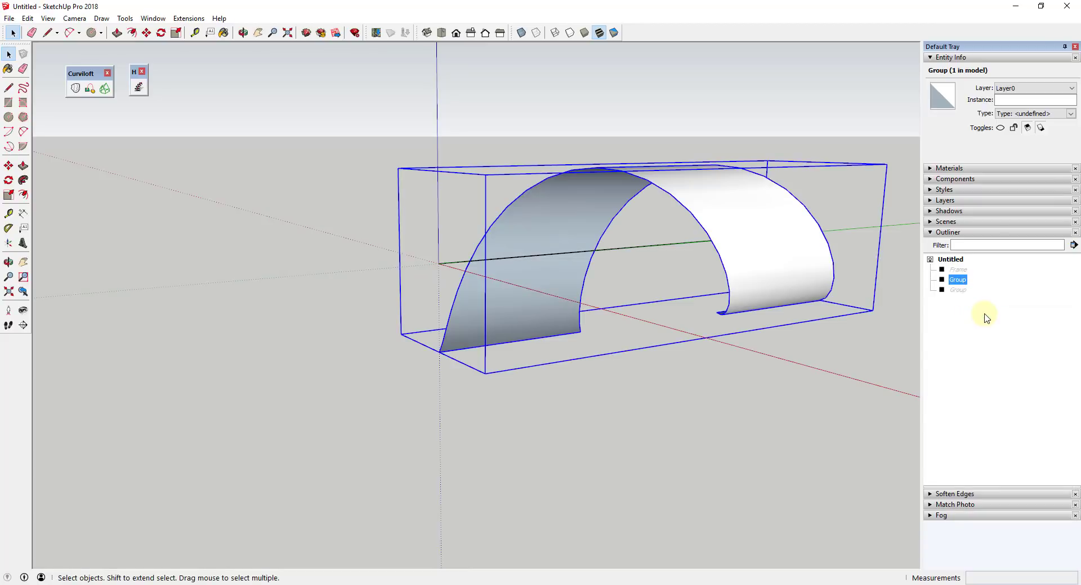
- Rename the unhidden skin surface group as Skin
{"action": "right_click", "coordinate": [957, 282]}
{"action": "left_click", "coordinate": [986, 557]}
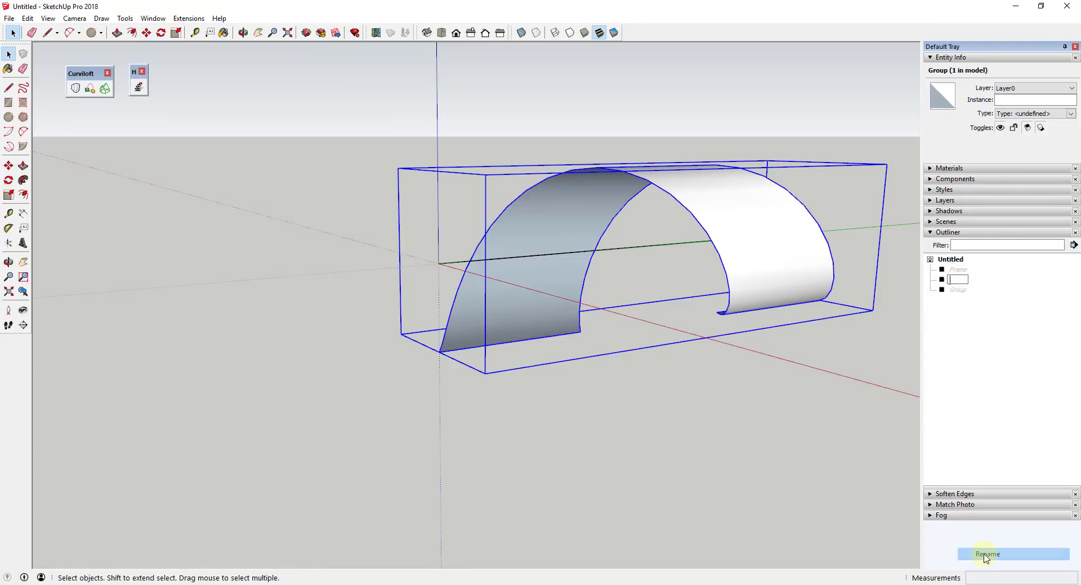
{"action": "key", "text": "Return"}
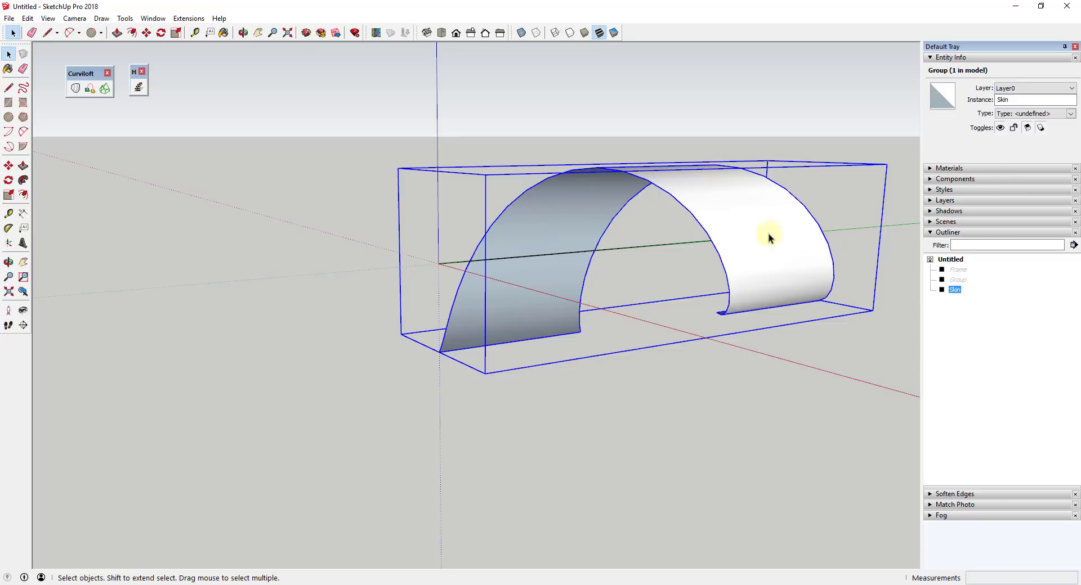
{"action": "middle_click_drag", "start_coordinate": [768, 234], "coordinate": [665, 275]}
{"action": "double_click", "coordinate": [711, 218]}
{"action": "key", "text": "c"}
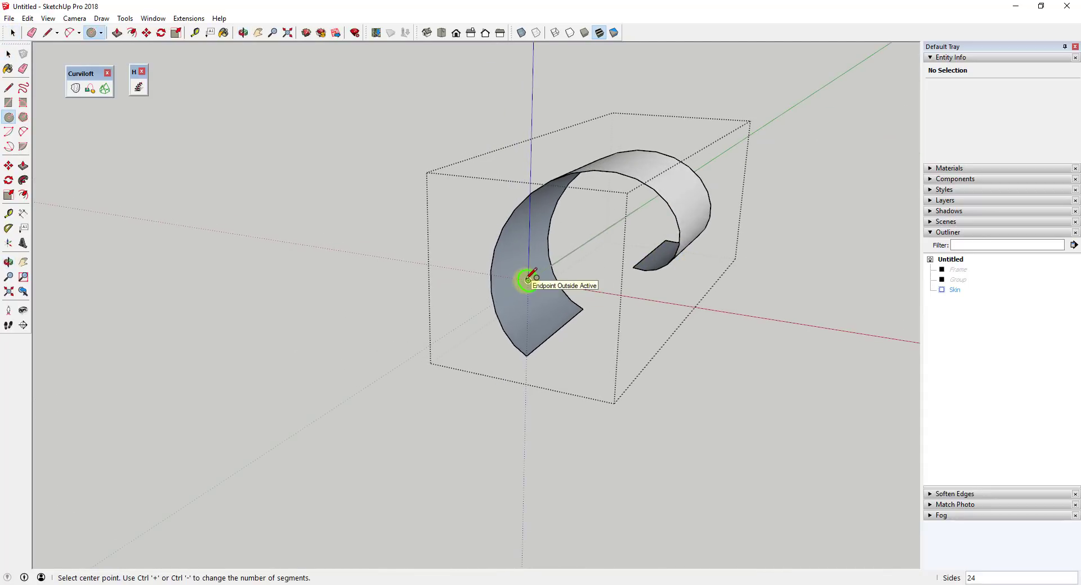
{"action": "key", "text": "space"}
{"action": "left_click", "coordinate": [784, 326]}
- Draw a circle of 35' radius perpendicular to the green axis, from the origin to the skin's lower start corner
{"action": "middle_click_drag", "start_coordinate": [784, 326], "coordinate": [630, 309]}
{"action": "scroll", "coordinate": [449, 276], "scroll_direction": "up", "scroll_amount": 5}
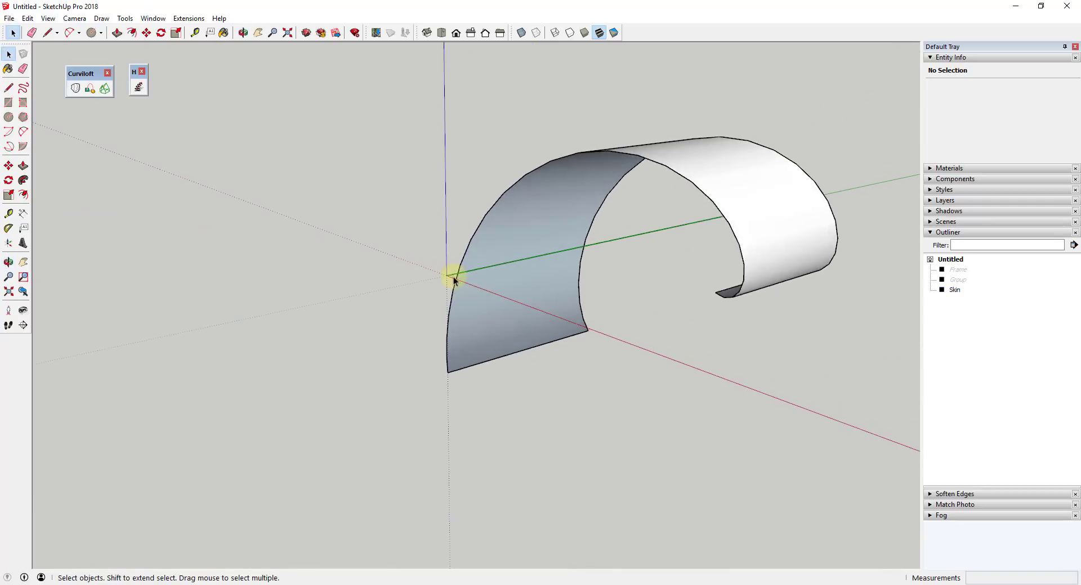
{"action": "scroll", "coordinate": [448, 278], "scroll_direction": "up", "scroll_amount": 1}
{"action": "key", "text": "c"}
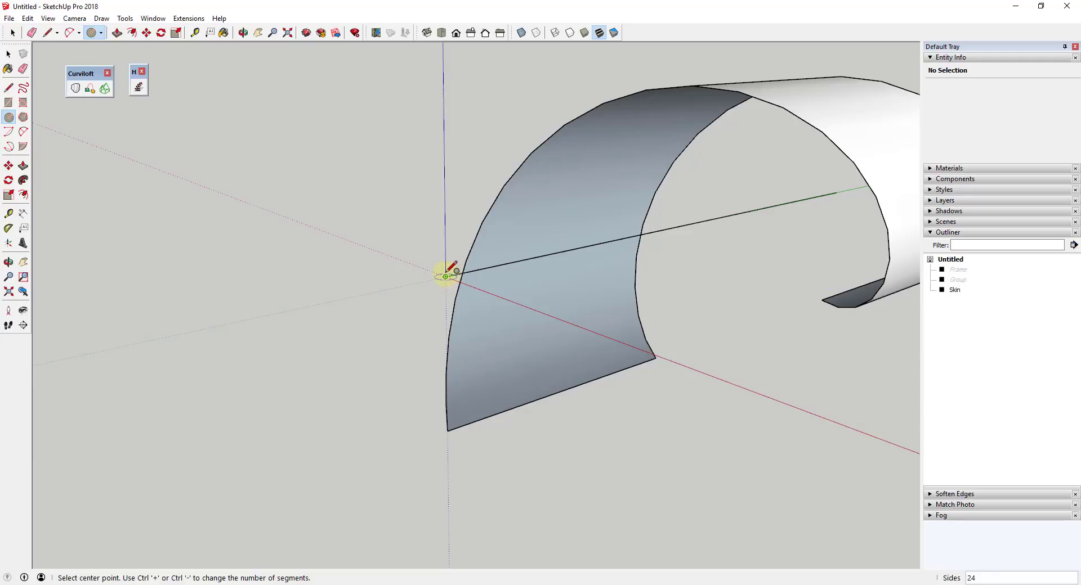
{"action": "key", "text": "Left"}
{"action": "key", "text": "Left"}
{"action": "left_click", "coordinate": [446, 275]}
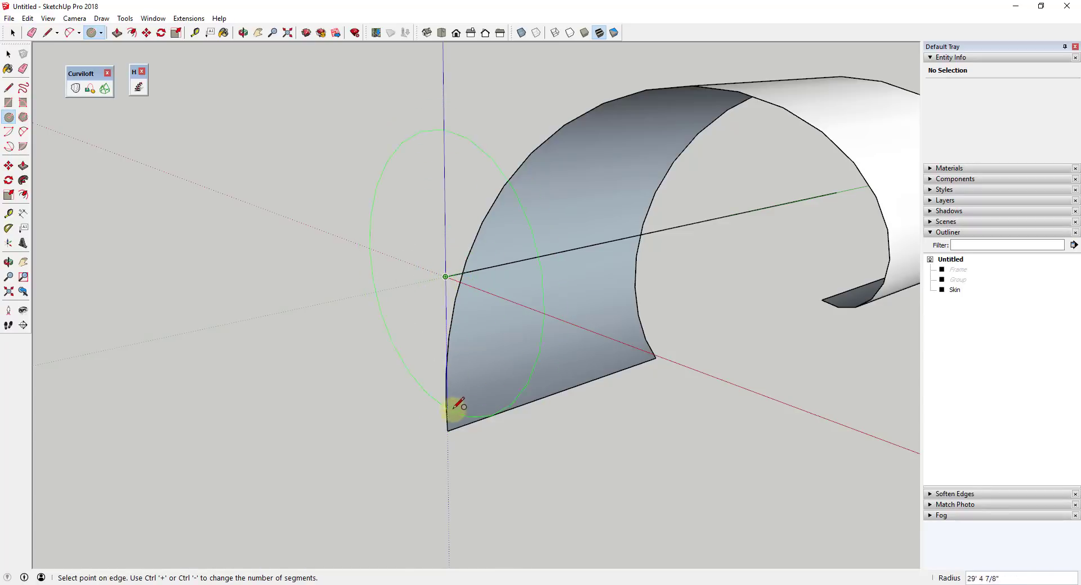
{"action": "left_click", "coordinate": [447, 430]}
{"action": "middle_click_drag", "start_coordinate": [451, 340], "coordinate": [623, 169]}
{"action": "scroll", "coordinate": [625, 181], "scroll_direction": "down", "scroll_amount": 3}
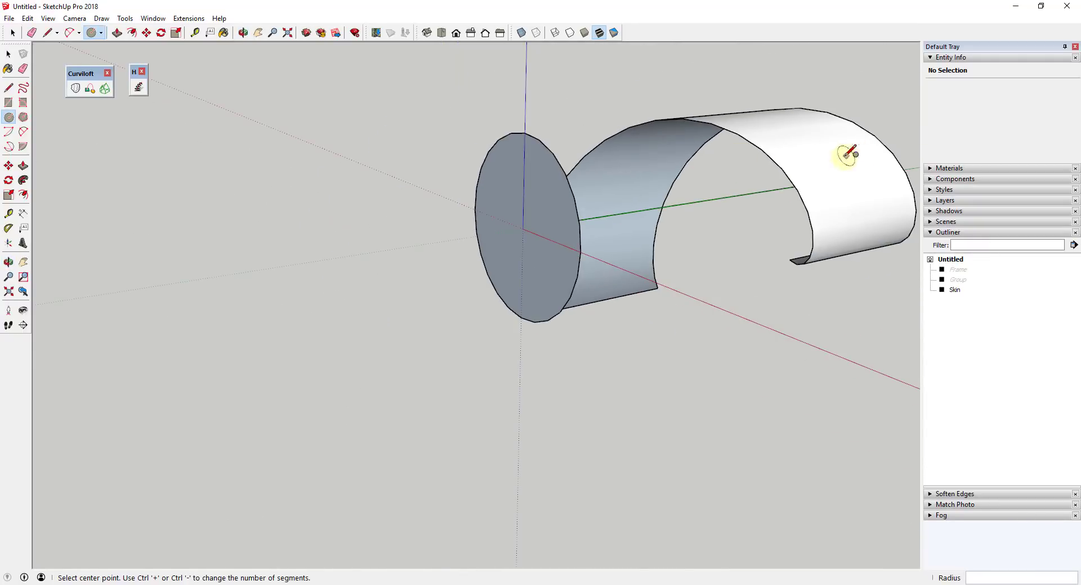
- Try to delete the circle's face, keeping only its outline, and check the circle and Skin group separately
{"action": "key", "text": "space"}
{"action": "mouse_move", "coordinate": [792, 164]}
{"action": "middle_mouse_down"}
{"action": "mouse_move", "coordinate": [631, 173]}
{"action": "mouse_move", "coordinate": [362, 140]}
{"action": "mouse_move", "coordinate": [396, 157]}
{"action": "mouse_move", "coordinate": [443, 214]}
{"action": "middle_mouse_up"}
{"action": "scroll", "coordinate": [442, 213], "scroll_direction": "down", "scroll_amount": 3}
{"action": "left_click", "coordinate": [442, 223]}
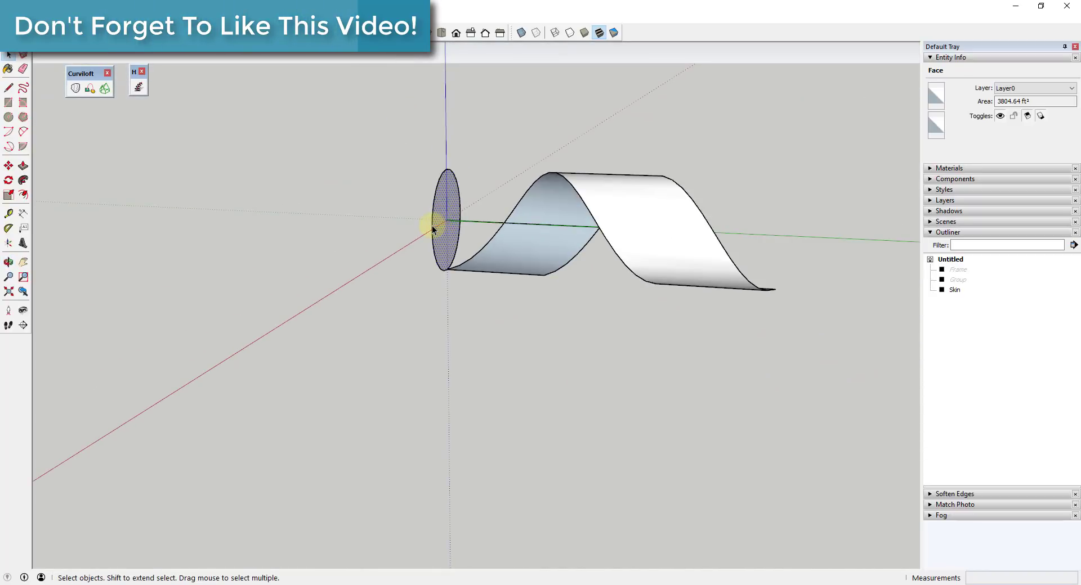
{"action": "key", "text": "Delete"}
{"action": "middle_click_drag", "start_coordinate": [567, 247], "coordinate": [441, 198]}
{"action": "left_click", "coordinate": [442, 198]}
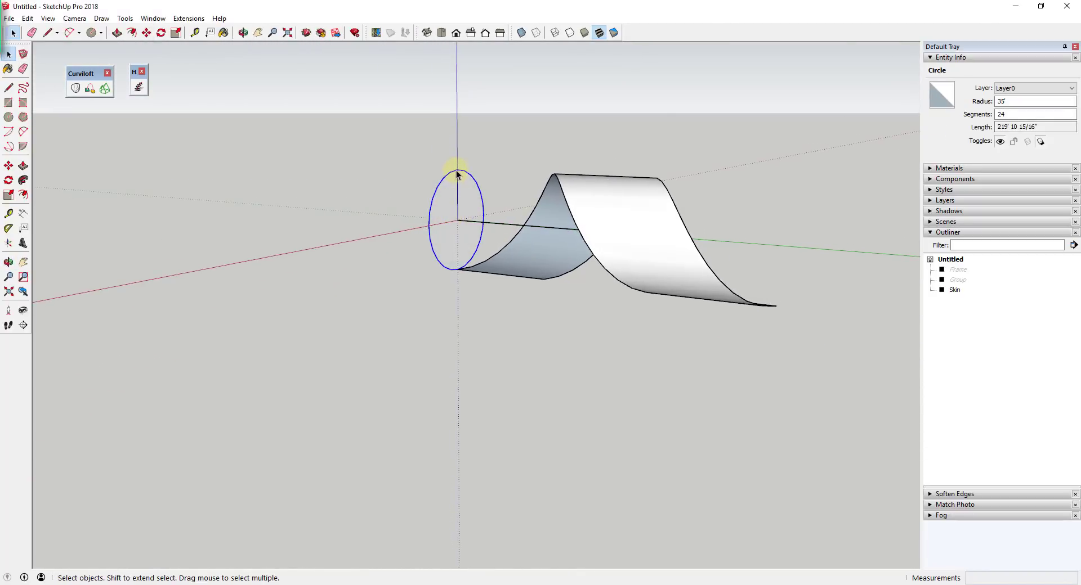
{"action": "left_click", "coordinate": [623, 193]}
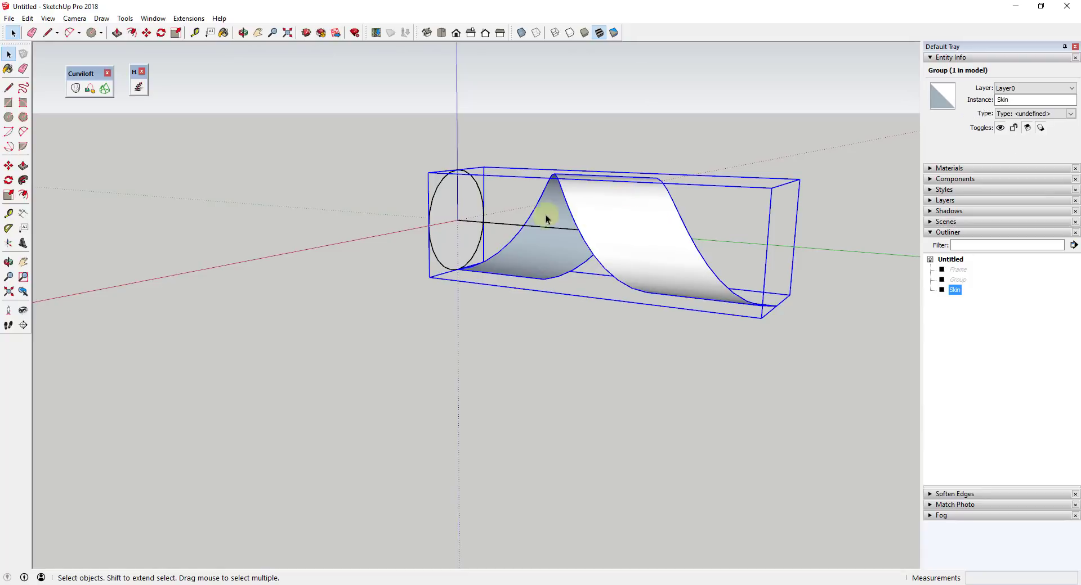
- Cut the circle with its face and paste it in place inside the Skin group
{"action": "left_click", "coordinate": [437, 217]}
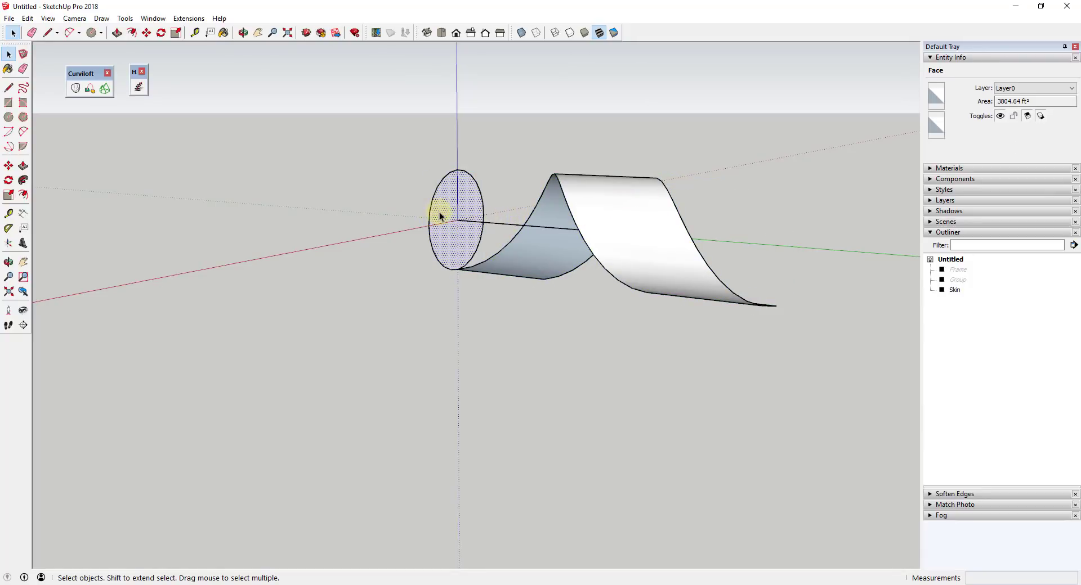
{"action": "double_click", "coordinate": [440, 212]}
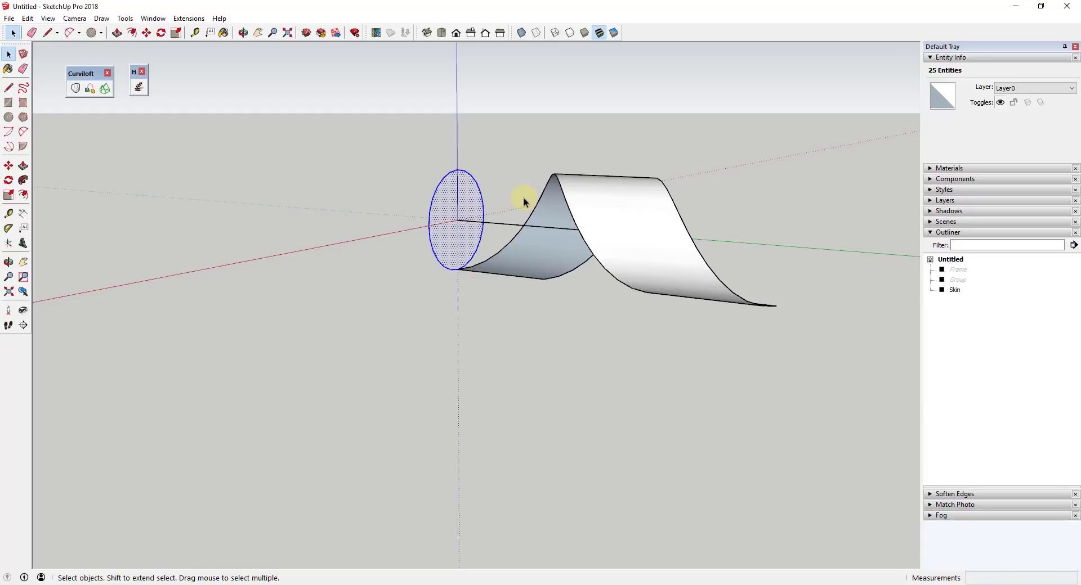
{"action": "key", "text": "Delete"}
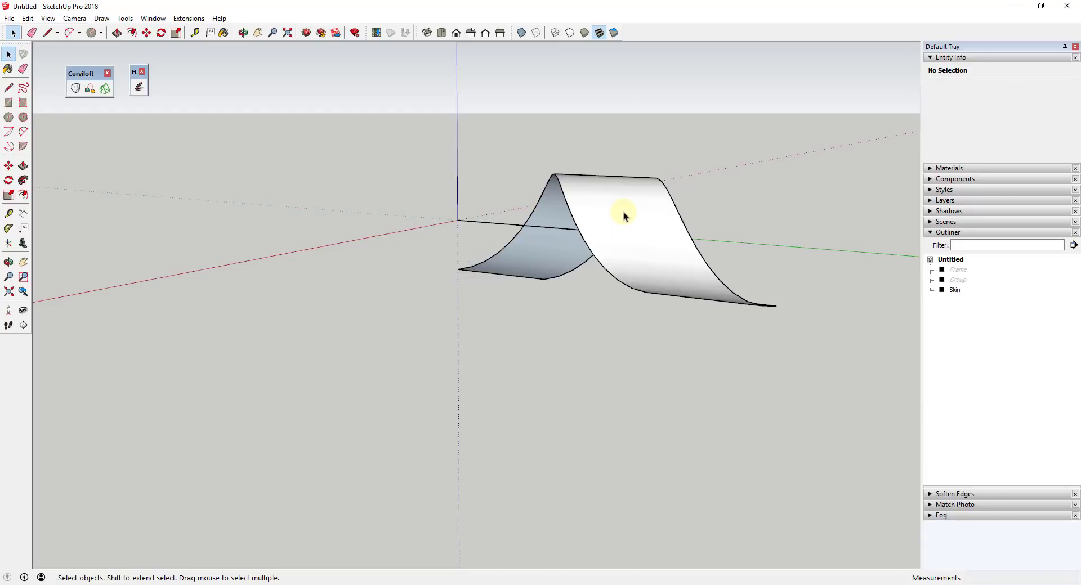
{"action": "left_click", "coordinate": [623, 212]}
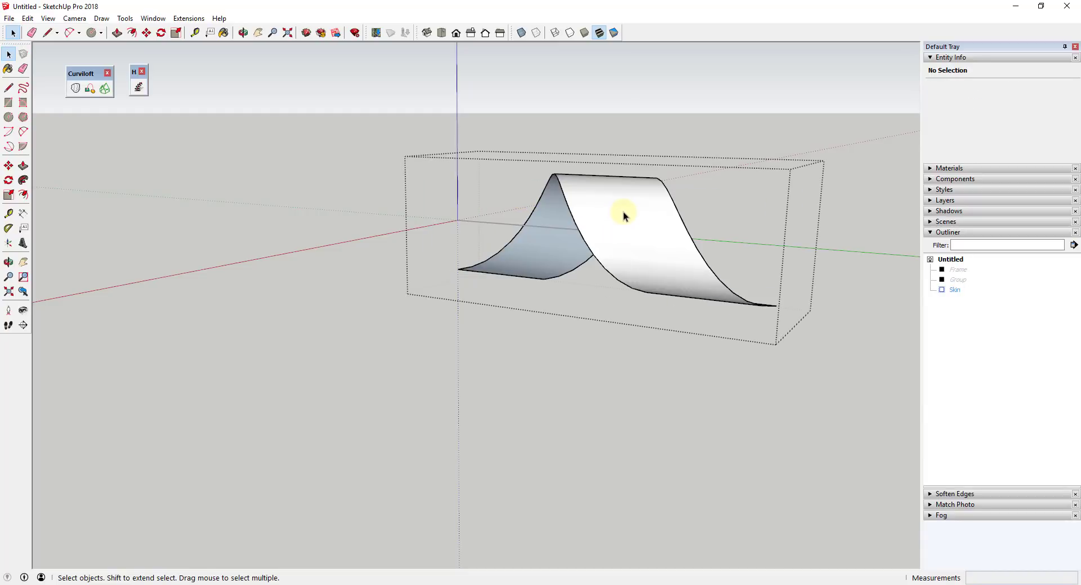
{"action": "left_click", "coordinate": [28, 18]}
{"action": "left_click", "coordinate": [58, 98]}
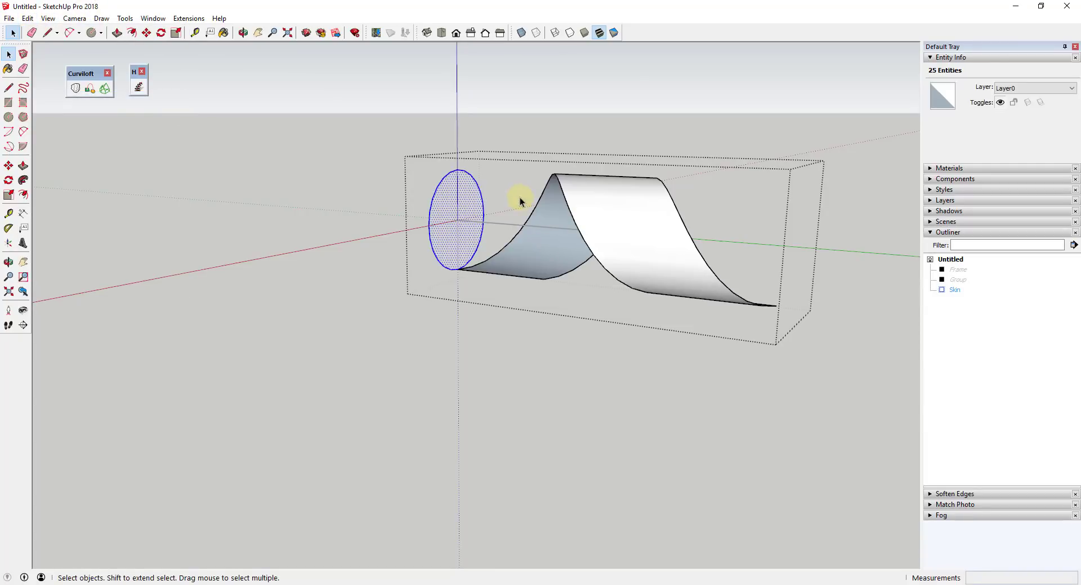
- Select the circle's edge inside the Skin group and examine where its vertices meet the skin's start corner
{"action": "left_click", "coordinate": [430, 214]}
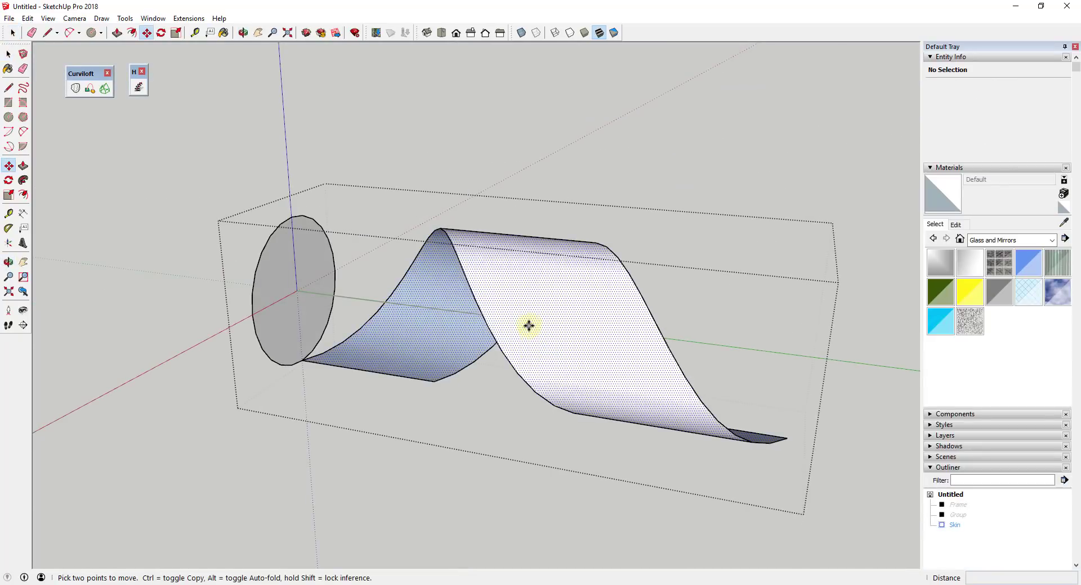
{"action": "key", "text": "space"}
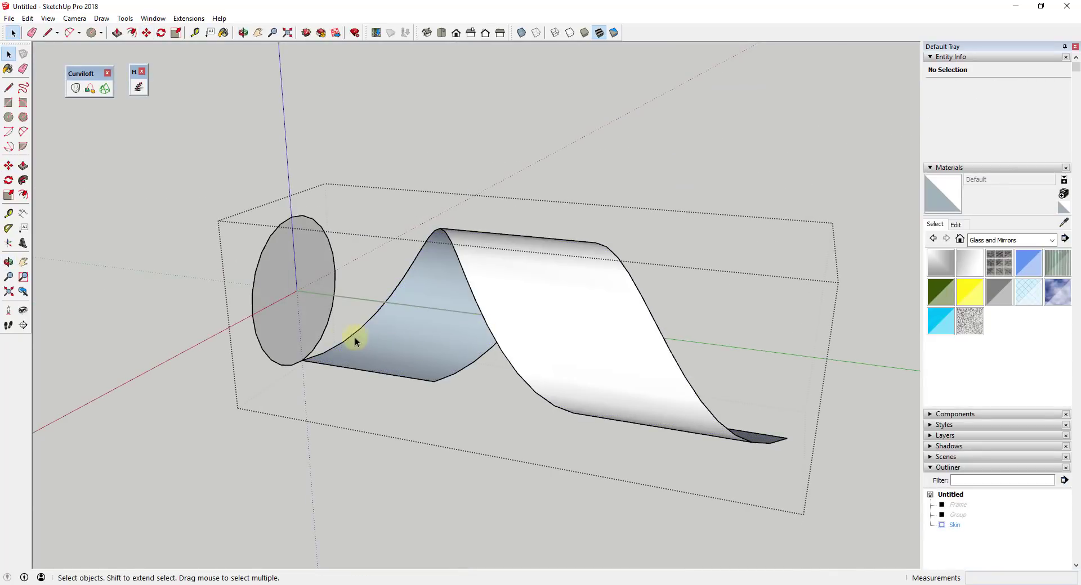
{"action": "left_click", "coordinate": [331, 315]}
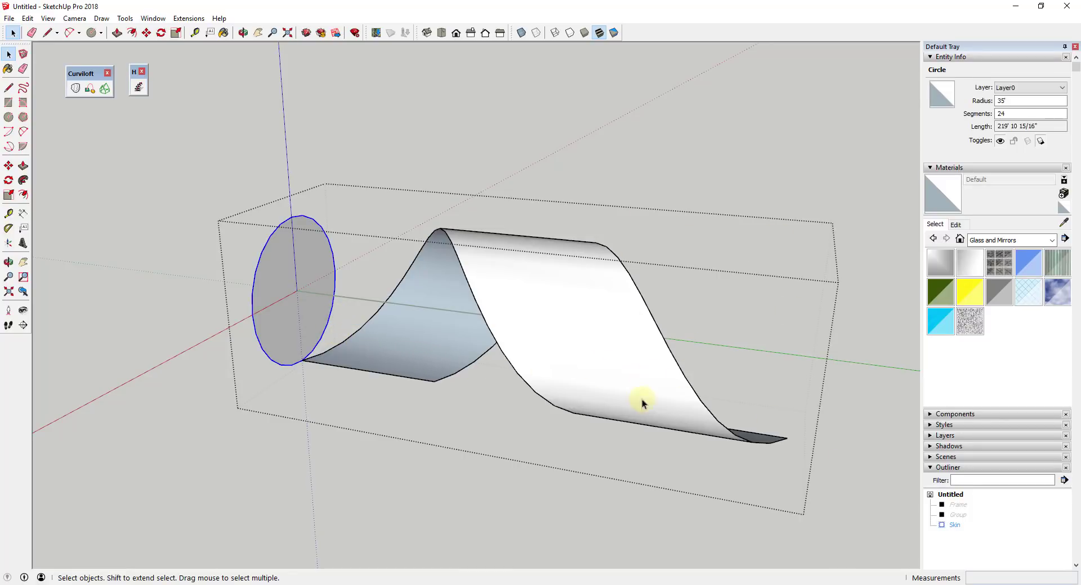
{"action": "scroll", "coordinate": [406, 461], "scroll_direction": "up", "scroll_amount": 2}
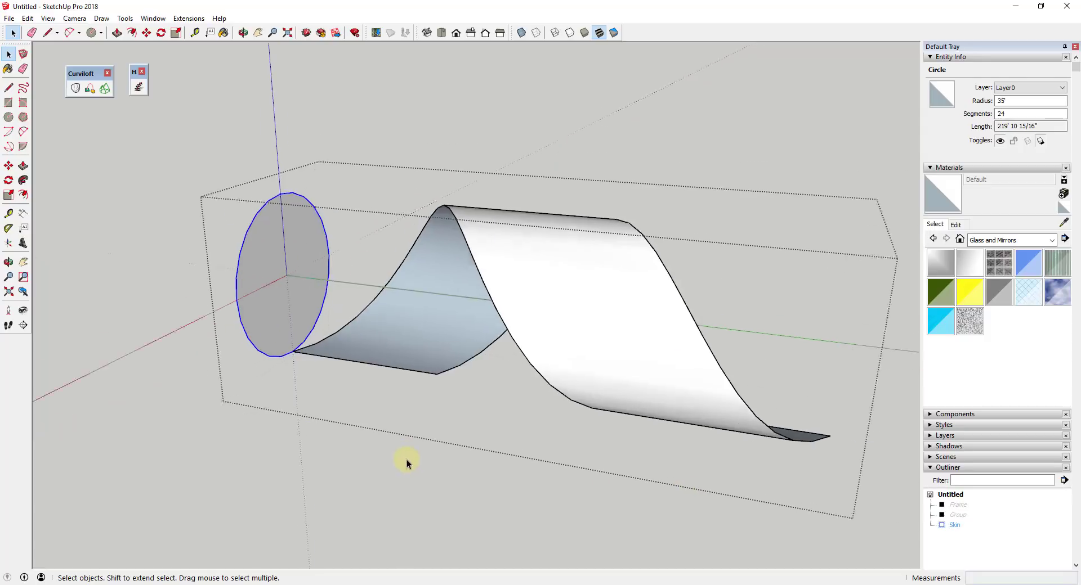
{"action": "scroll", "coordinate": [279, 290], "scroll_direction": "up", "scroll_amount": 5}
{"action": "middle_click_drag", "start_coordinate": [280, 289], "coordinate": [361, 346]}
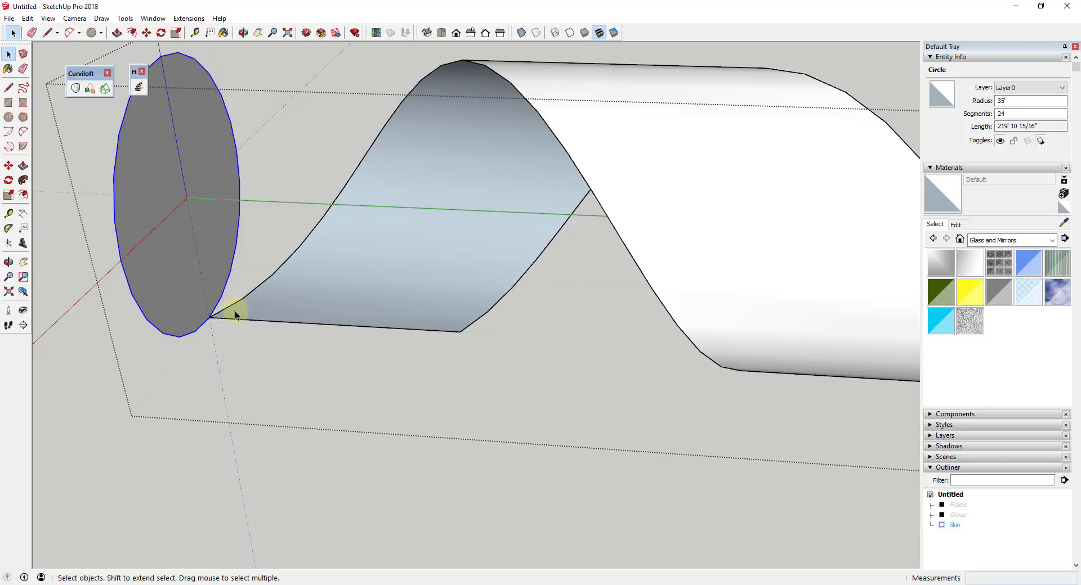
{"action": "key", "text": "m"}
{"action": "scroll", "coordinate": [223, 304], "scroll_direction": "up", "scroll_amount": 2}
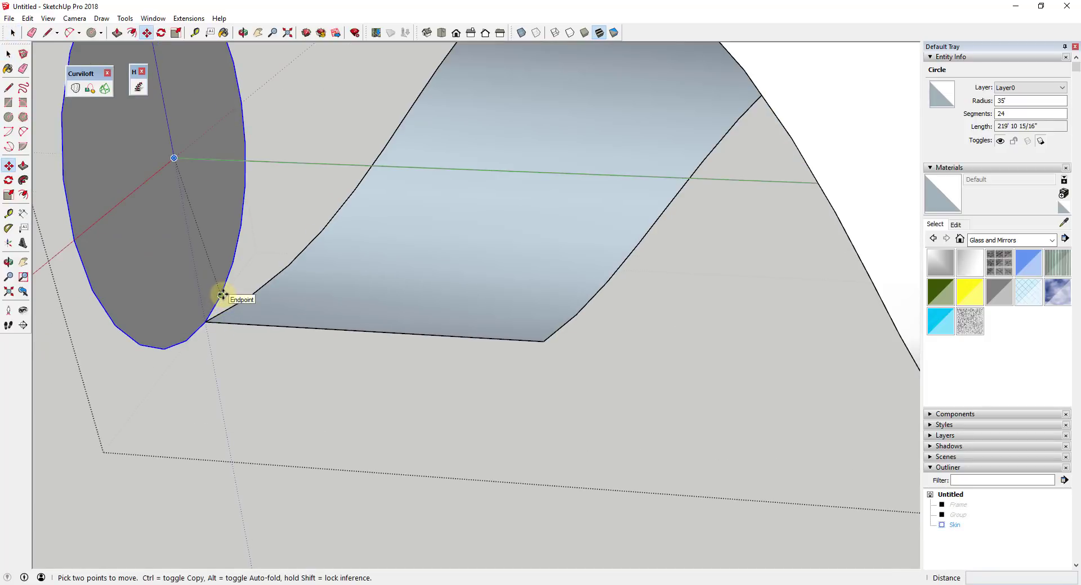
{"action": "key", "text": "space"}
- Compare the individual segments along the skin's spiral edge with the segments of the circle
{"action": "left_click", "coordinate": [251, 299]}
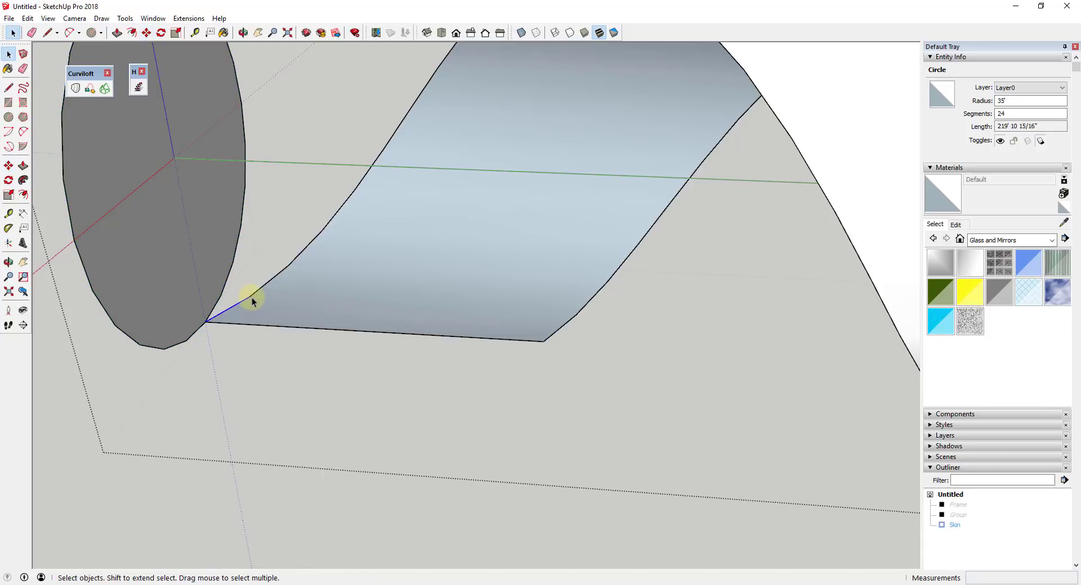
{"action": "scroll", "coordinate": [251, 301], "scroll_direction": "down", "scroll_amount": 3}
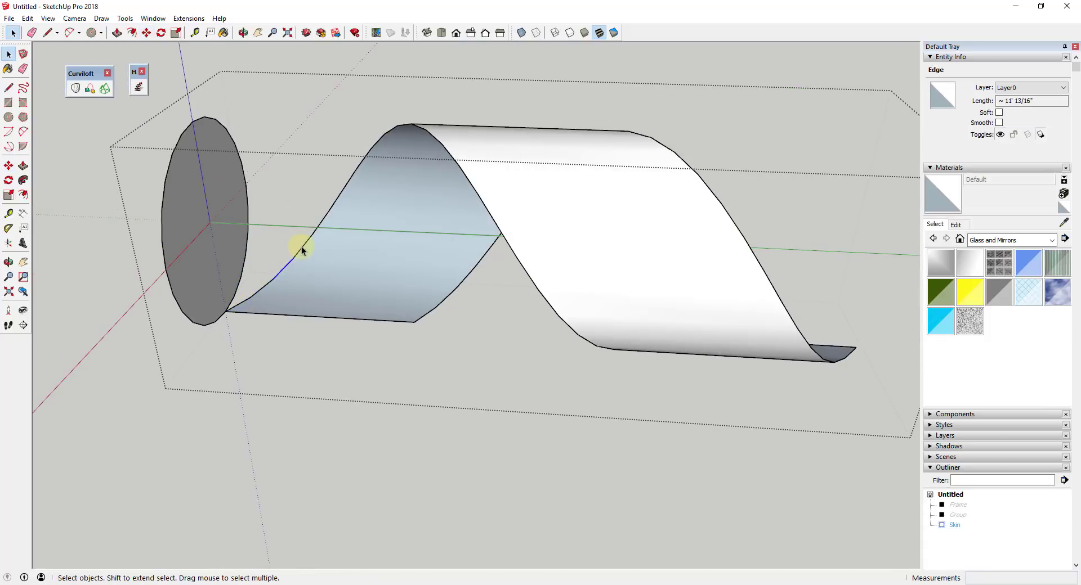
{"action": "left_click", "coordinate": [317, 225]}
{"action": "left_click", "coordinate": [349, 177]}
{"action": "left_click", "coordinate": [248, 268]}
{"action": "left_click", "coordinate": [245, 264]}
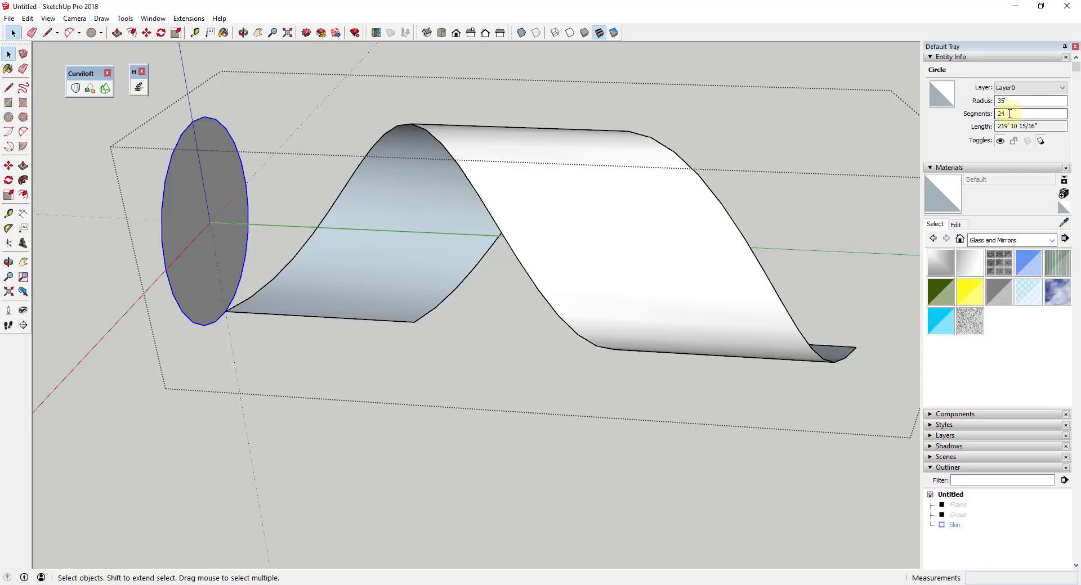
{"action": "scroll", "coordinate": [270, 287], "scroll_direction": "up", "scroll_amount": 3}
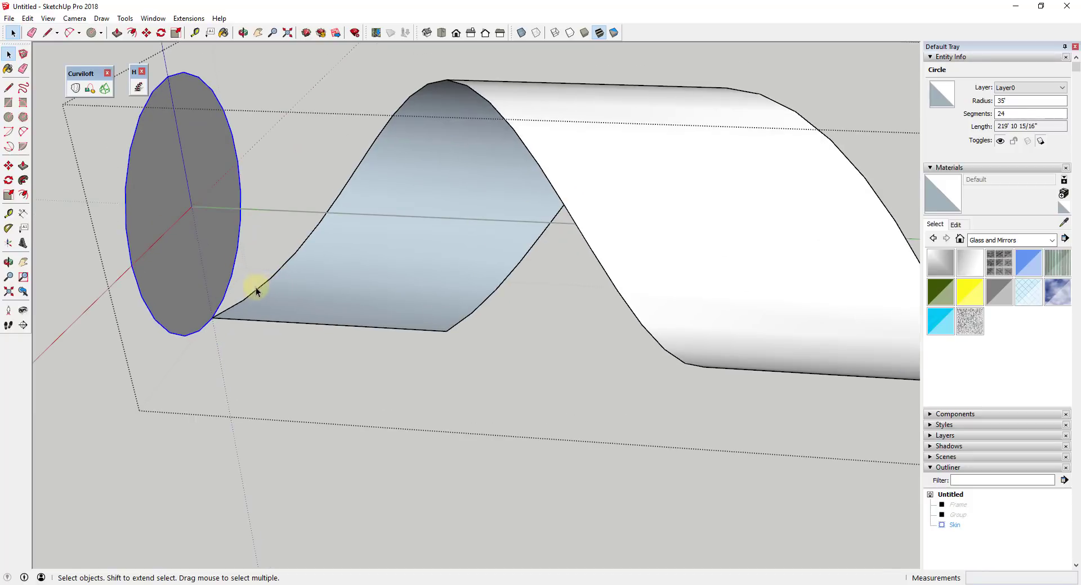
{"action": "scroll", "coordinate": [244, 294], "scroll_direction": "up", "scroll_amount": 6}
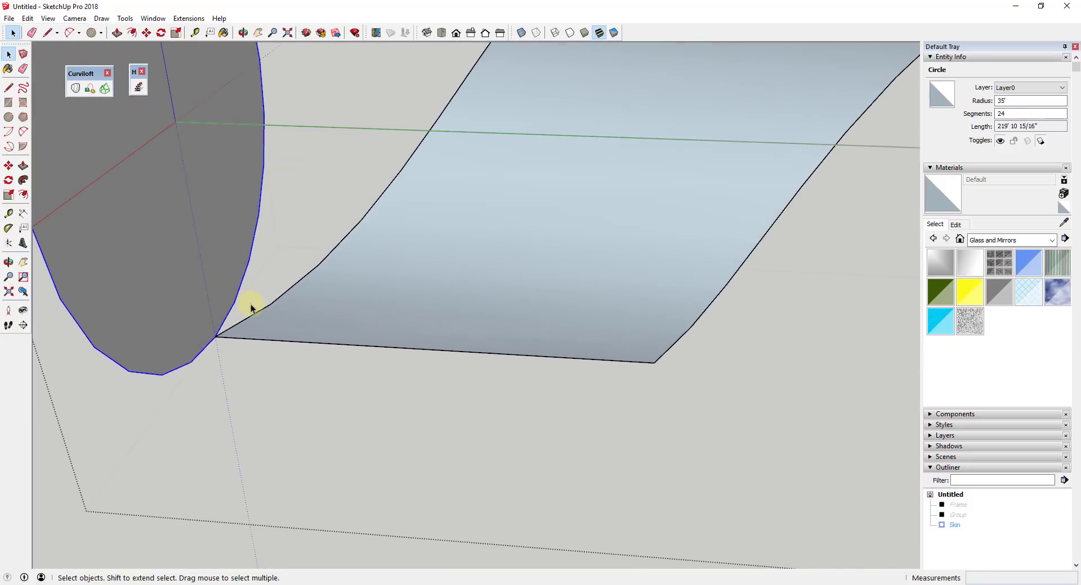
{"action": "middle_click_drag", "start_coordinate": [249, 306], "coordinate": [244, 336]}
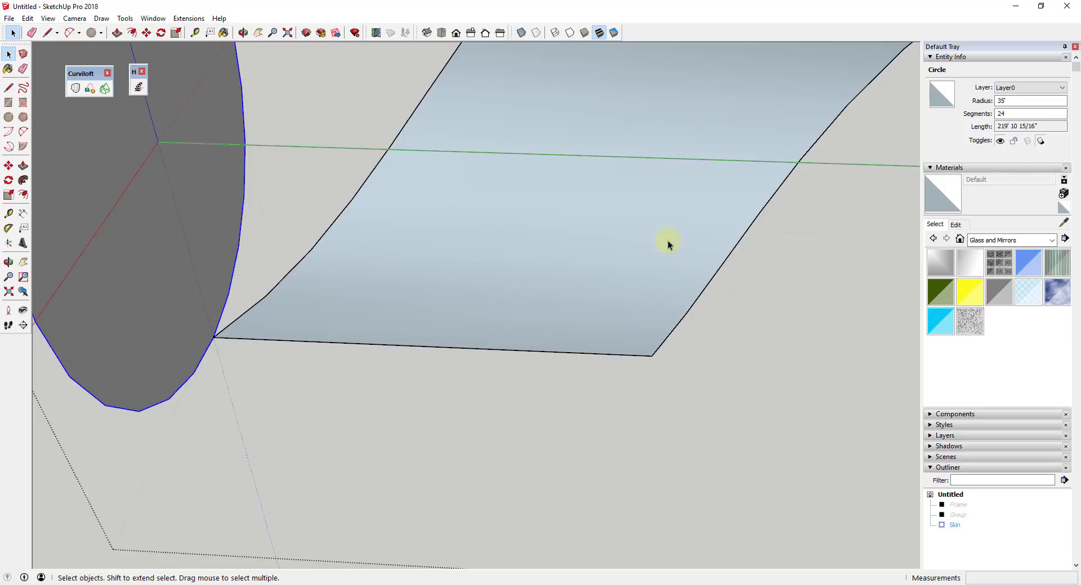
{"action": "scroll", "coordinate": [507, 321], "scroll_direction": "down", "scroll_amount": 6}
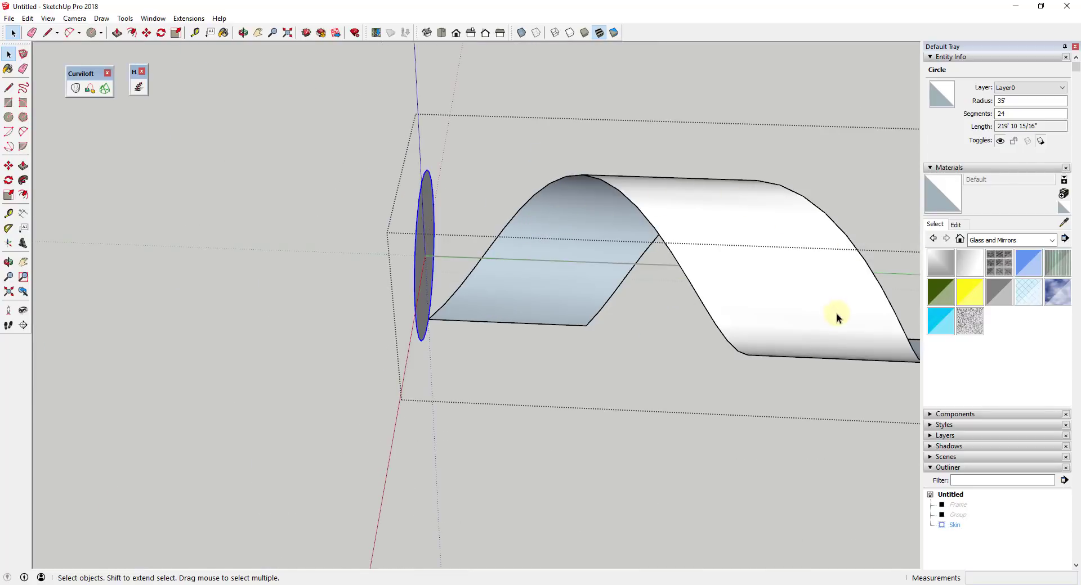
- Copy the circle's outline from its vertex beside the skin's start corner to the first segment endpoint along the spiral edge
{"action": "scroll", "coordinate": [475, 332], "scroll_direction": "up", "scroll_amount": 3}
{"action": "middle_click_drag", "start_coordinate": [451, 314], "coordinate": [512, 301]}
{"action": "scroll", "coordinate": [513, 301], "scroll_direction": "up", "scroll_amount": 3}
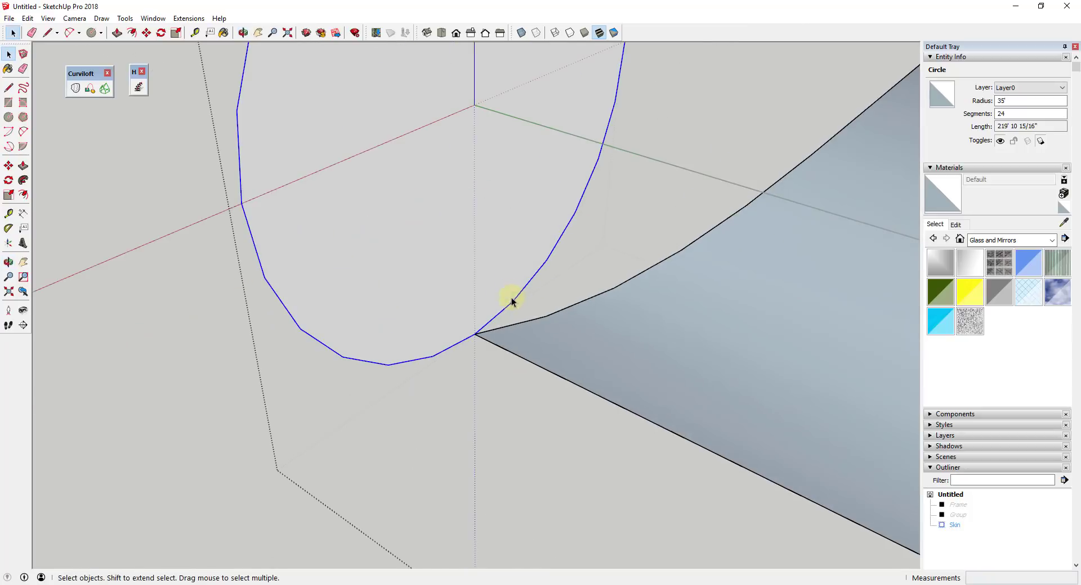
{"action": "key", "text": "m"}
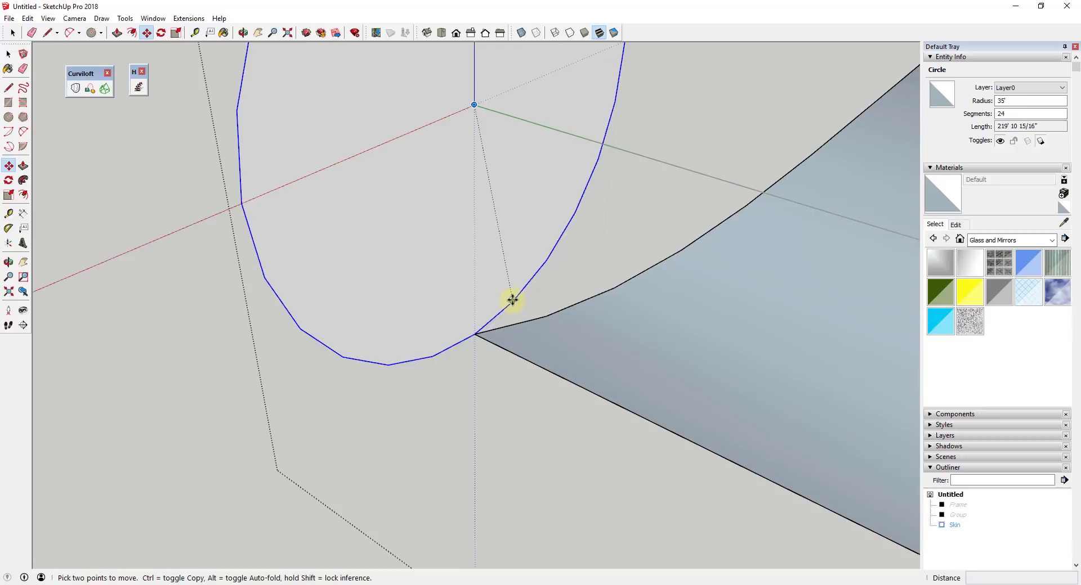
{"action": "key", "text": "space"}
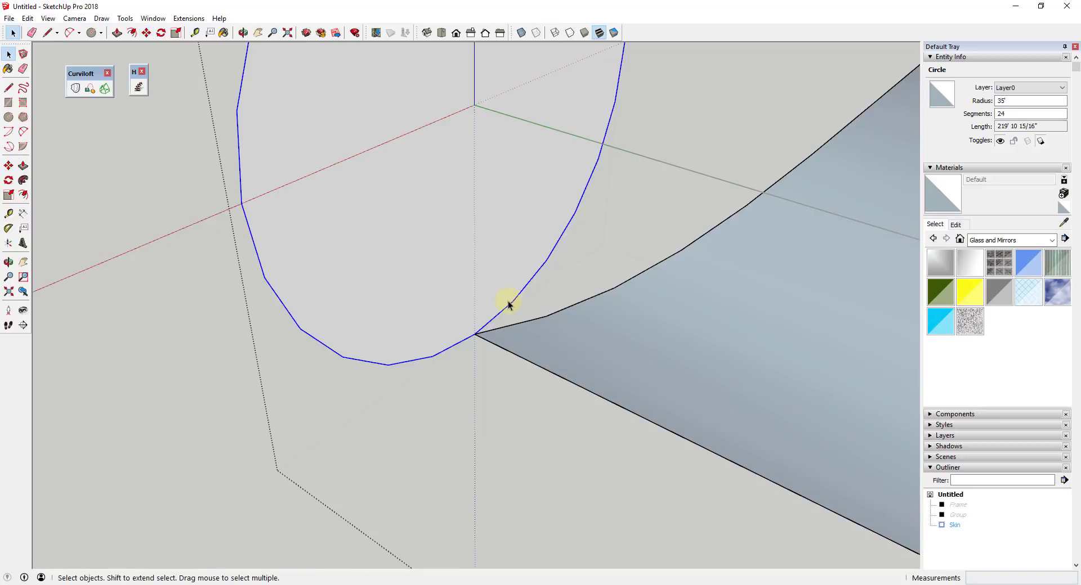
{"action": "key", "text": "m"}
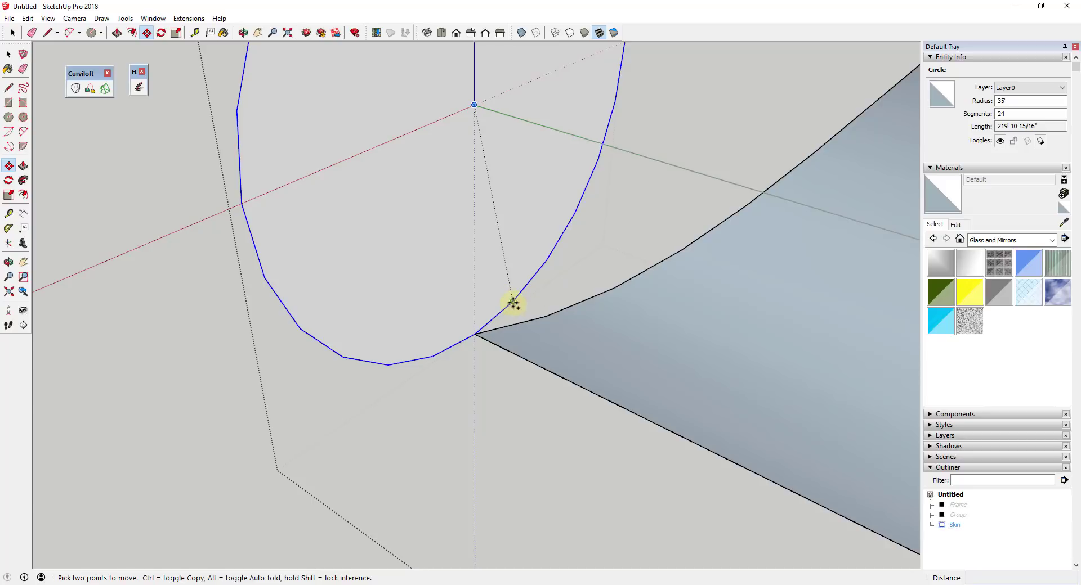
{"action": "key", "text": "ctrl"}
{"action": "left_click", "coordinate": [513, 301]}
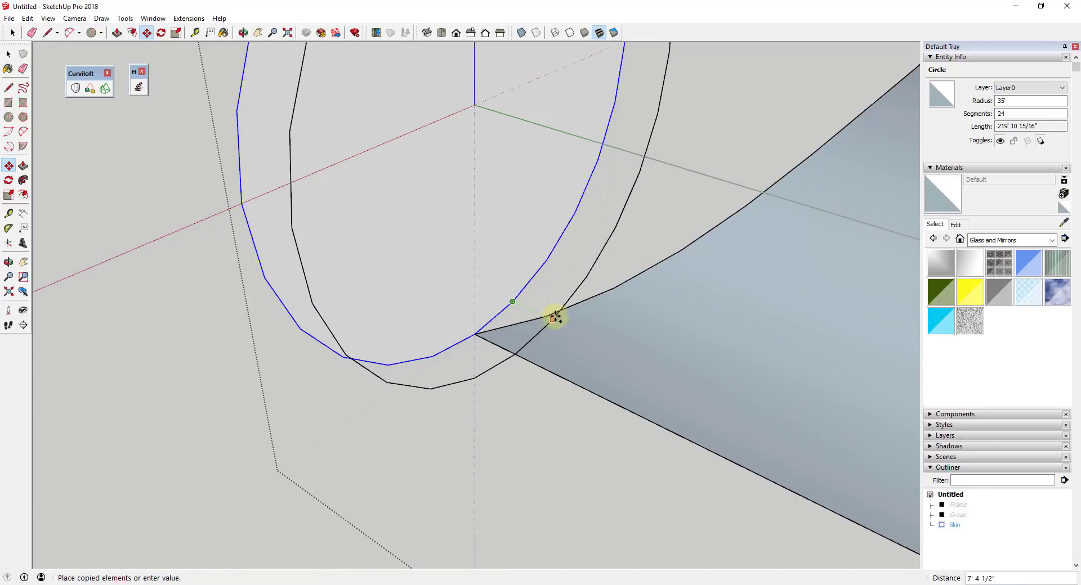
{"action": "left_click", "coordinate": [545, 317]}
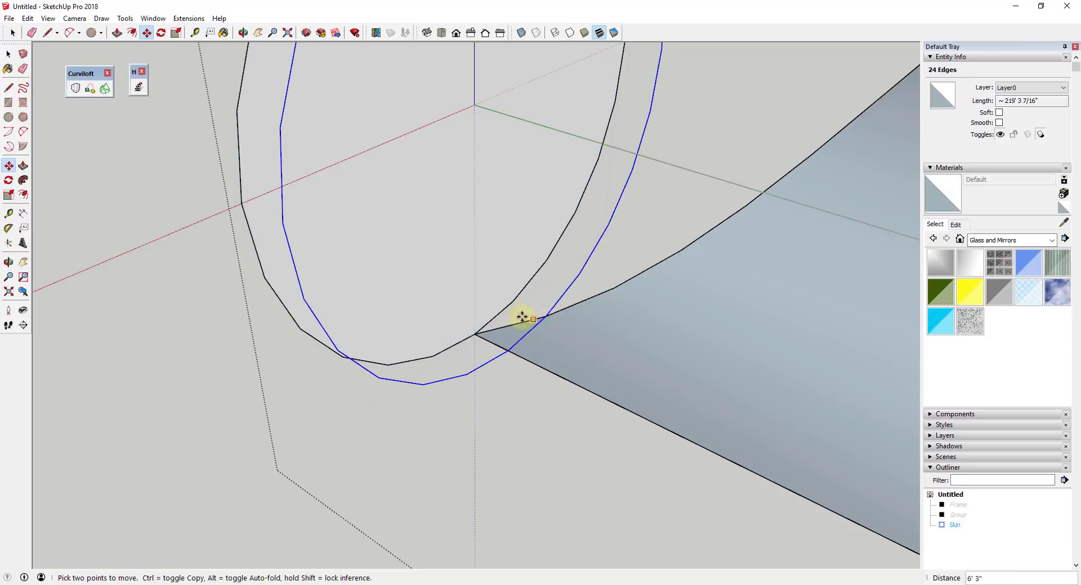
{"action": "scroll", "coordinate": [566, 313], "scroll_direction": "down", "scroll_amount": 5}
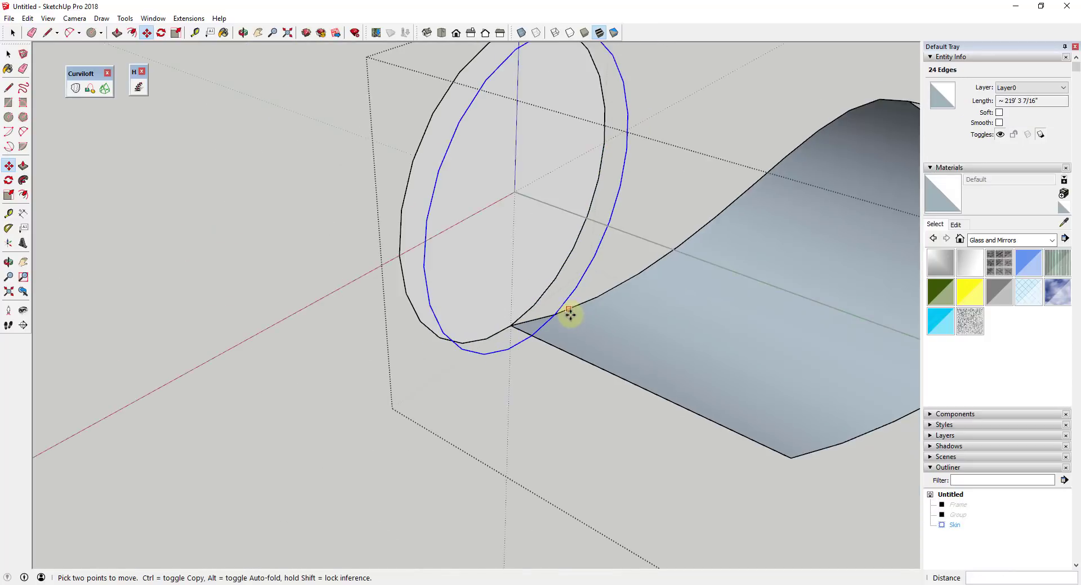
- Repeat the circle outline copy 40 times along the skin's length at the same spacing
{"action": "middle_click_drag", "start_coordinate": [571, 313], "coordinate": [610, 301]}
{"action": "scroll", "coordinate": [563, 294], "scroll_direction": "down", "scroll_amount": 3}
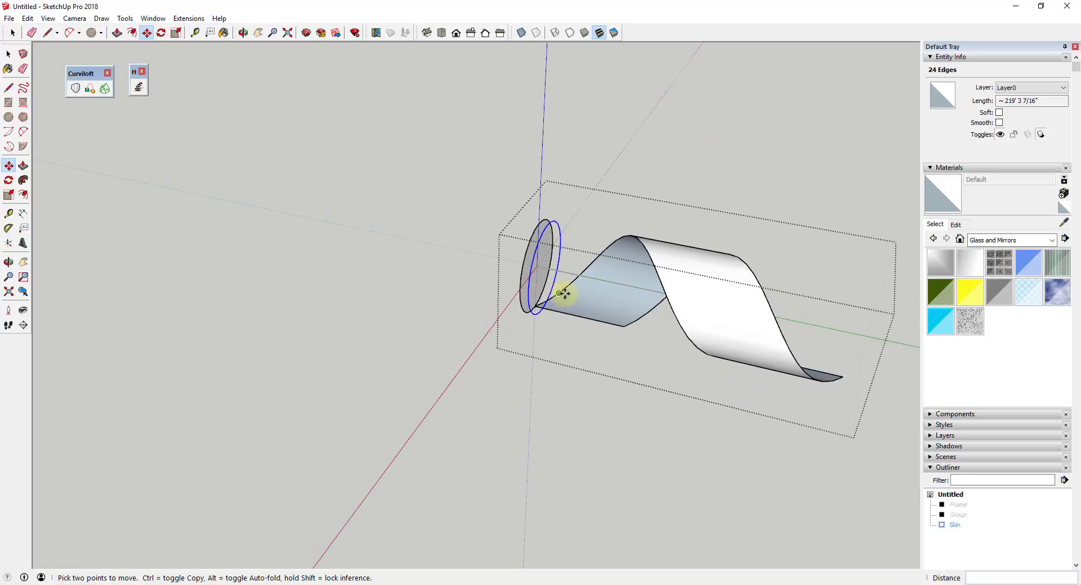
{"action": "middle_click_drag", "start_coordinate": [597, 287], "coordinate": [748, 302]}
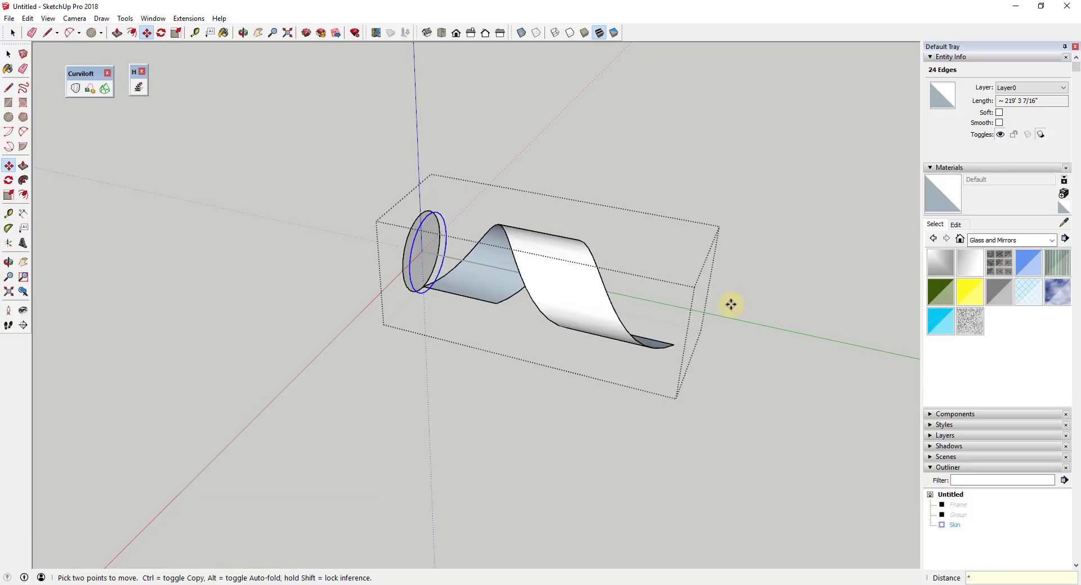
{"action": "key", "text": "Return"}
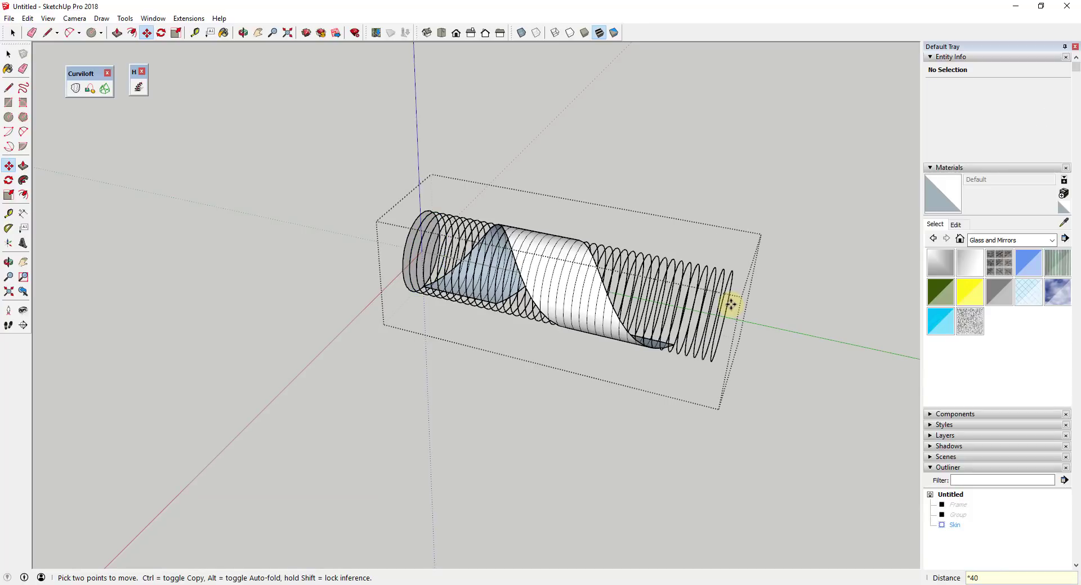
- Erase all circle parts outside the spiral skin, including the outlines beyond its far end, keeping only the arcs on the surface
{"action": "scroll", "coordinate": [434, 275], "scroll_direction": "up", "scroll_amount": 4}
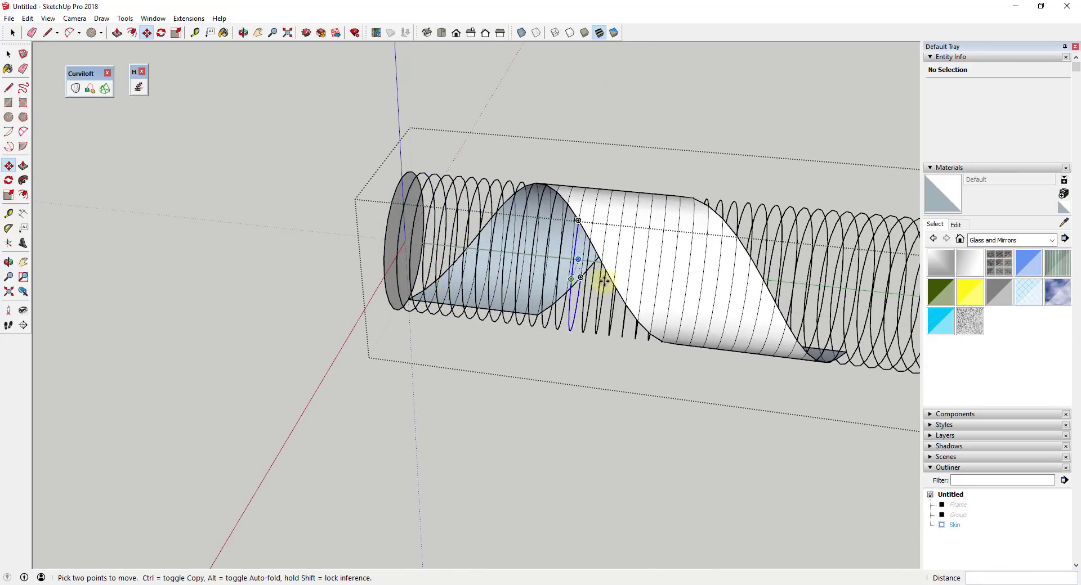
{"action": "scroll", "coordinate": [844, 347], "scroll_direction": "up", "scroll_amount": 3}
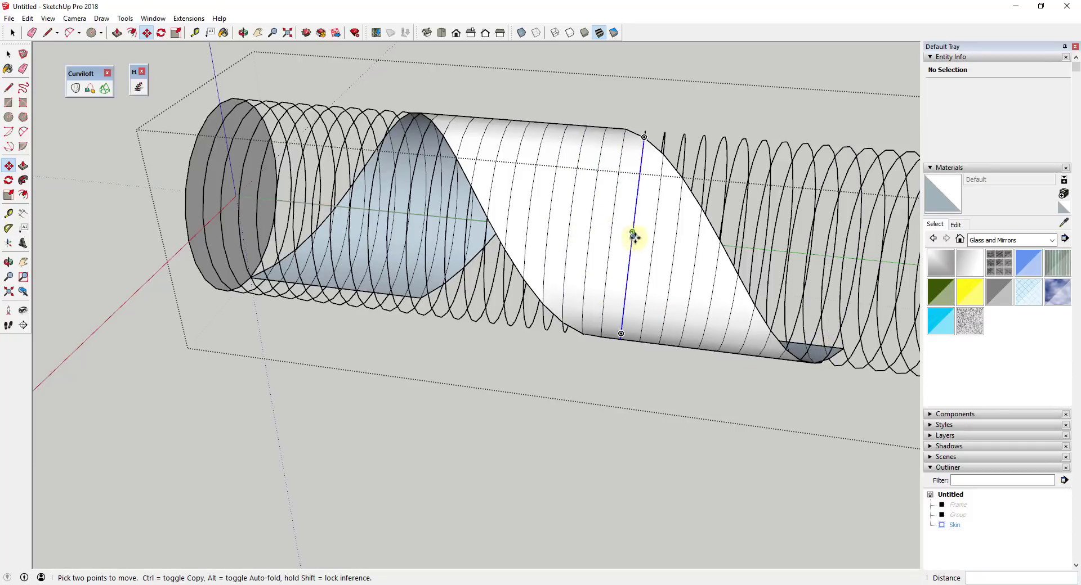
{"action": "key", "text": "o"}
{"action": "scroll", "coordinate": [394, 242], "scroll_direction": "down", "scroll_amount": 3}
{"action": "scroll", "coordinate": [405, 224], "scroll_direction": "up", "scroll_amount": 5}
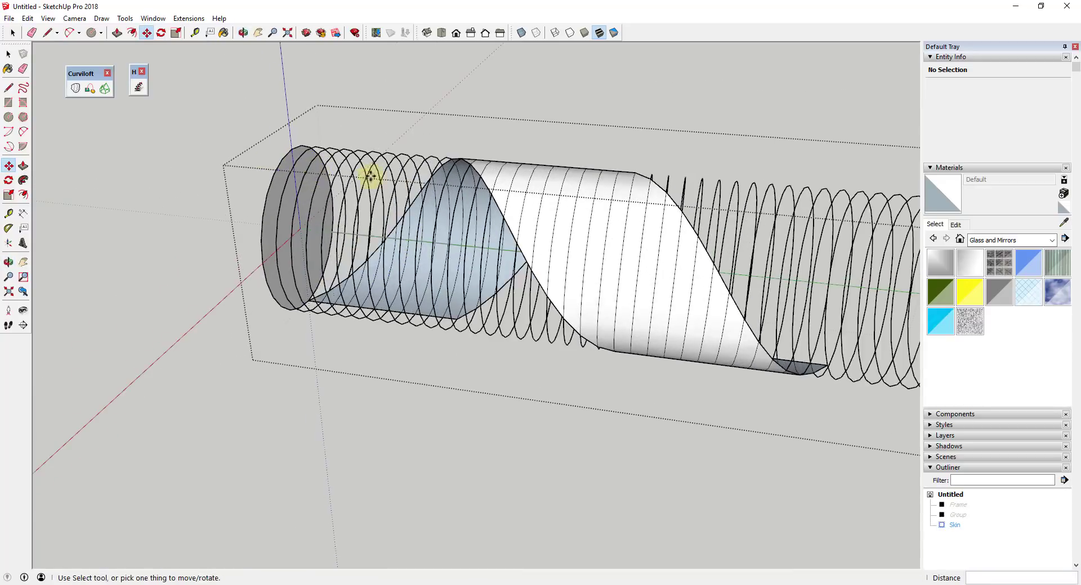
{"action": "key", "text": "e"}
{"action": "left_click_drag", "start_coordinate": [510, 149], "coordinate": [172, 142]}
{"action": "middle_click_drag", "start_coordinate": [298, 232], "coordinate": [563, 439]}
{"action": "mouse_move", "coordinate": [565, 417]}
{"action": "left_mouse_down"}
{"action": "mouse_move", "coordinate": [617, 317]}
{"action": "mouse_move", "coordinate": [669, 275]}
{"action": "mouse_move", "coordinate": [726, 261]}
{"action": "left_mouse_up"}
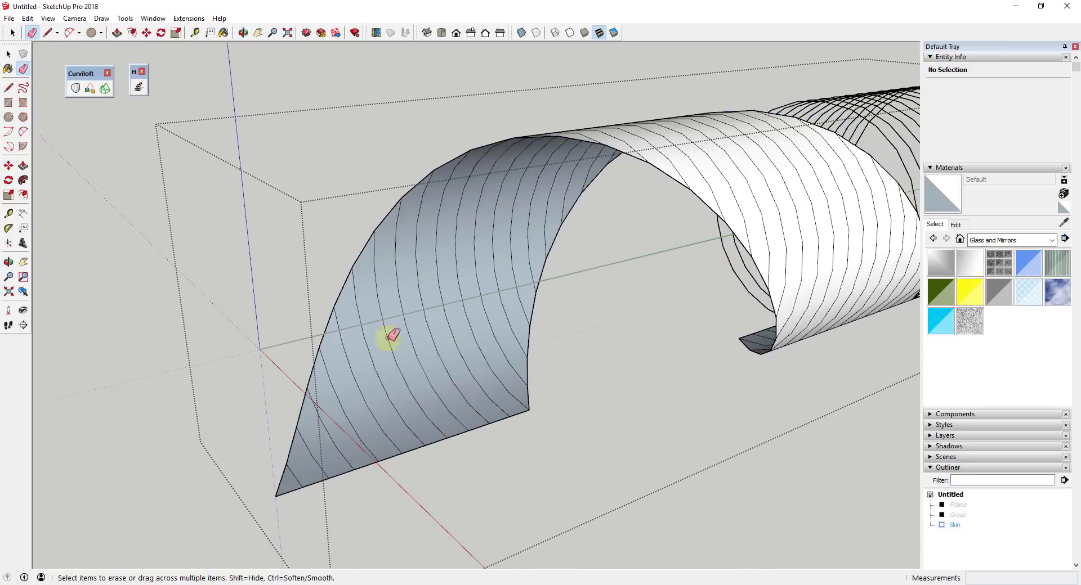
{"action": "scroll", "coordinate": [565, 185], "scroll_direction": "down", "scroll_amount": 5}
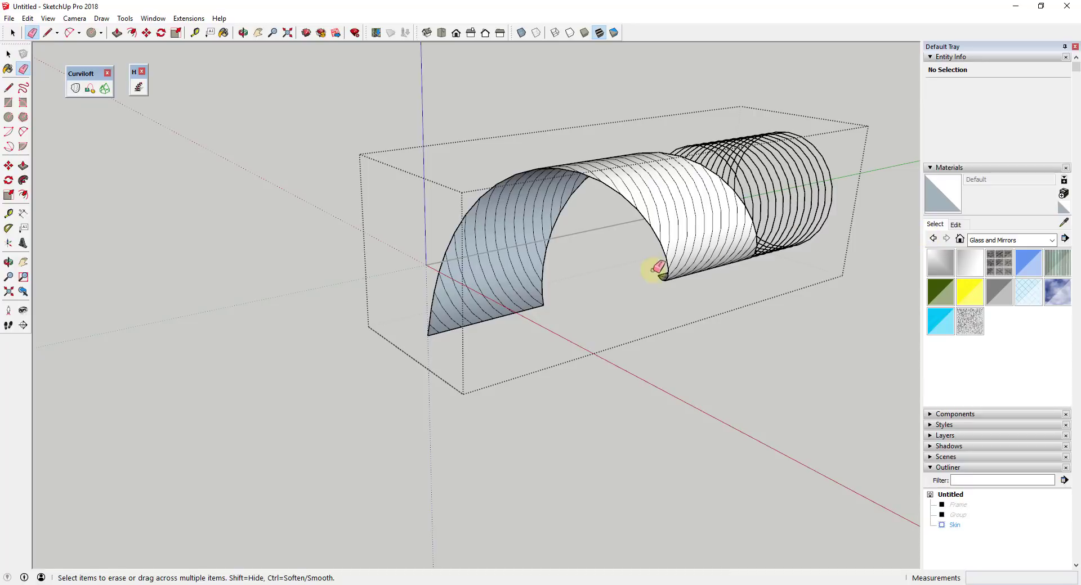
{"action": "middle_click_drag", "start_coordinate": [651, 265], "coordinate": [725, 149]}
{"action": "left_click_drag", "start_coordinate": [725, 149], "coordinate": [861, 150]}
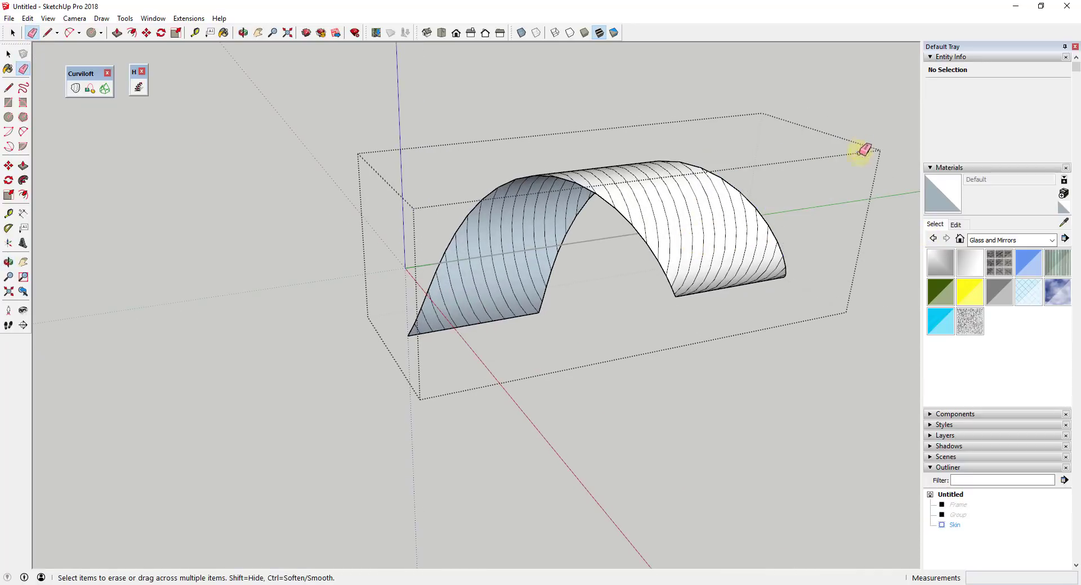
- Select the arc lines on the skin's first curl, from its upper bend down to the start corner
{"action": "mouse_move", "coordinate": [861, 150]}
{"action": "middle_mouse_down"}
{"action": "mouse_move", "coordinate": [615, 272]}
{"action": "mouse_move", "coordinate": [503, 204]}
{"action": "mouse_move", "coordinate": [724, 268]}
{"action": "mouse_move", "coordinate": [632, 251]}
{"action": "middle_mouse_up"}
{"action": "key", "text": "space"}
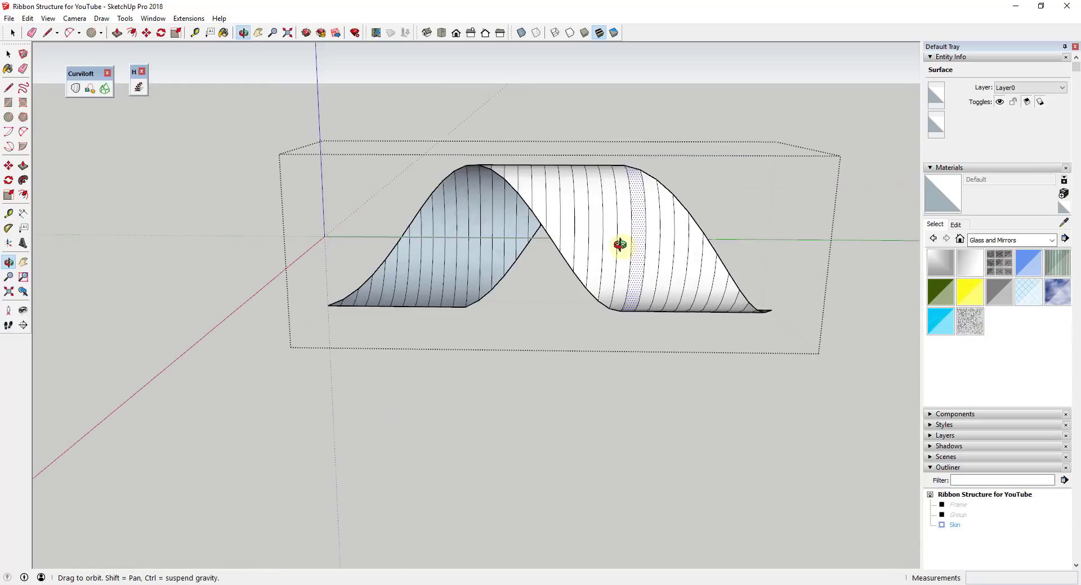
{"action": "middle_click_drag", "start_coordinate": [620, 243], "coordinate": [603, 254]}
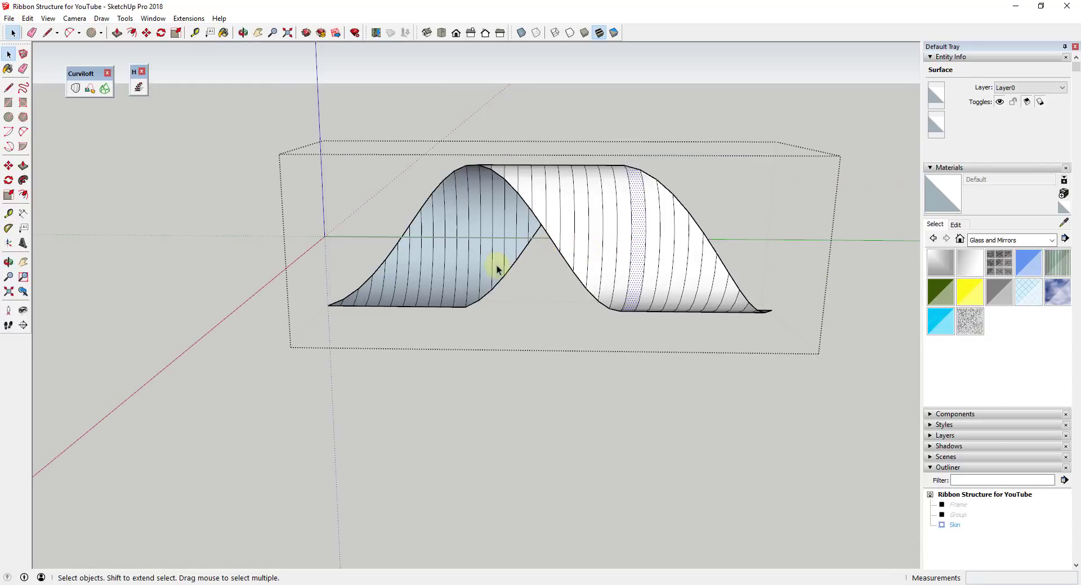
{"action": "scroll", "coordinate": [501, 241], "scroll_direction": "up", "scroll_amount": 4}
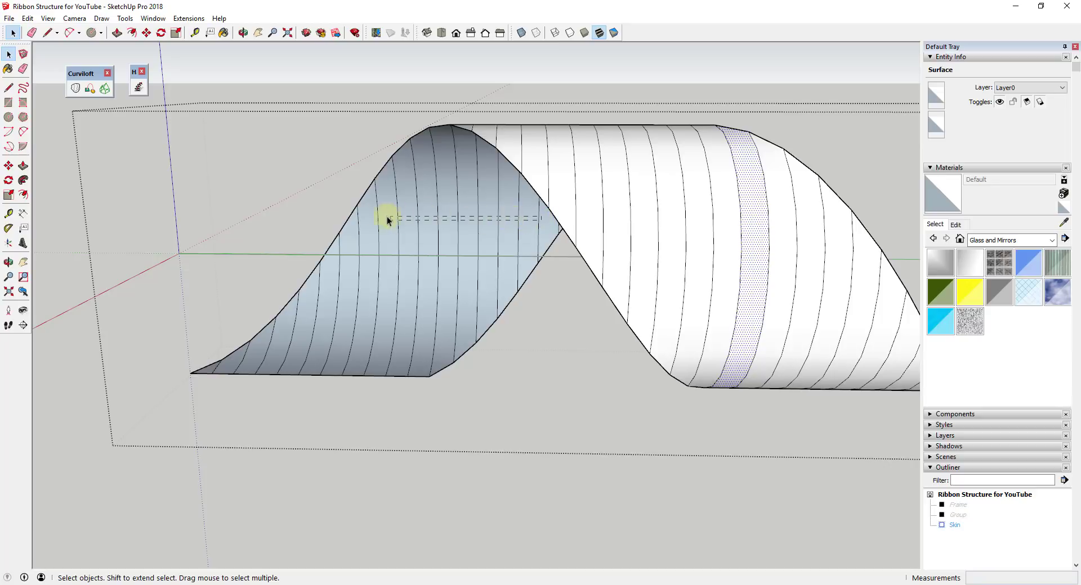
{"action": "left_click_drag", "start_coordinate": [355, 240], "coordinate": [363, 237]}
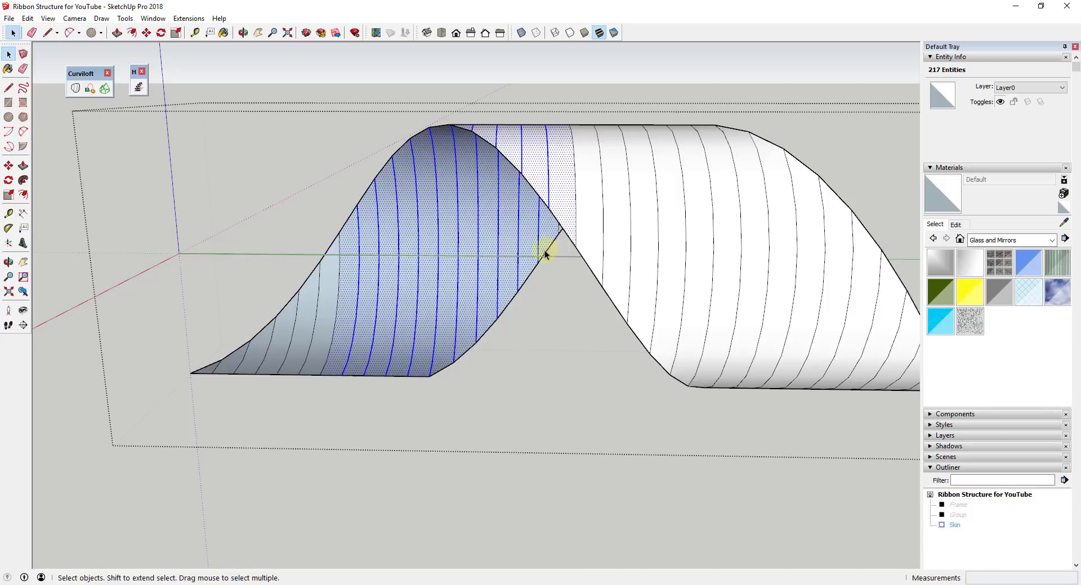
{"action": "left_click", "coordinate": [333, 335], "text": "ctrl"}
{"action": "left_click", "coordinate": [304, 336], "text": "ctrl"}
{"action": "left_click", "coordinate": [292, 342], "text": "ctrl"}
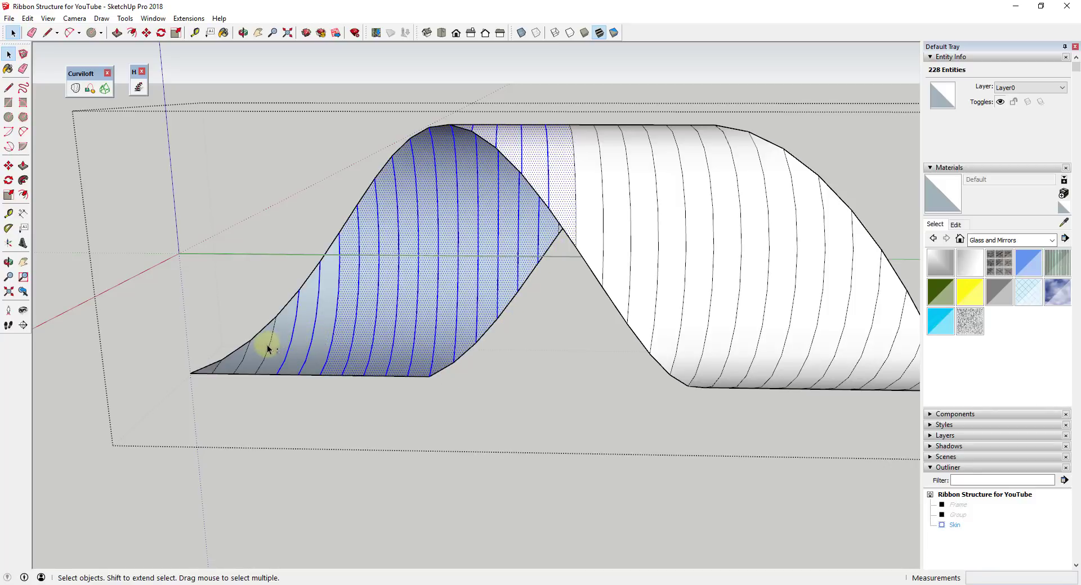
{"action": "left_click", "coordinate": [244, 357], "text": "ctrl"}
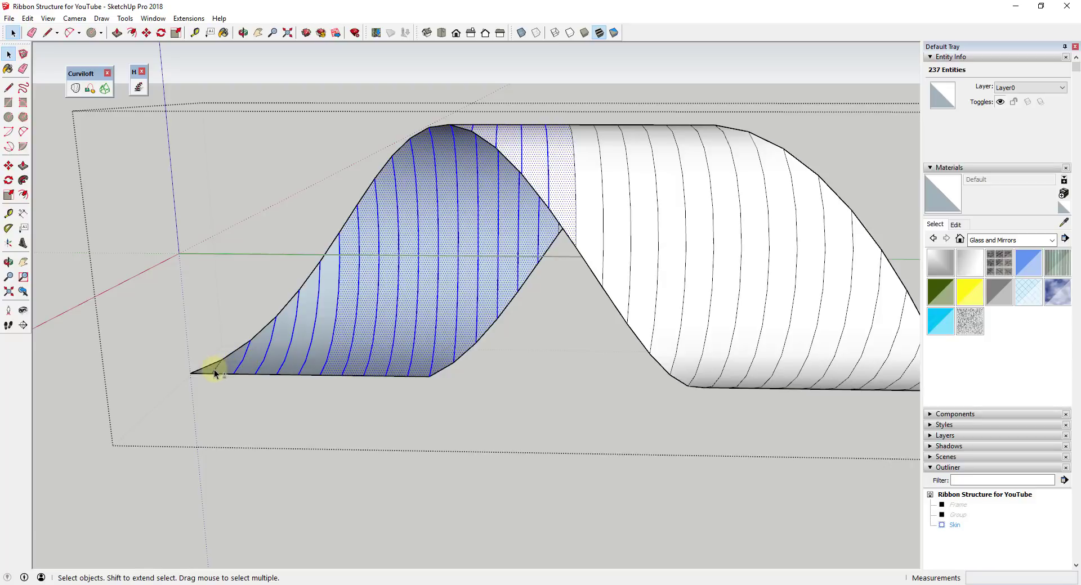
- Add the arc lines across the middle of the skin's outer curve to the selection
{"action": "left_click", "coordinate": [574, 171], "text": "shift"}
{"action": "left_click", "coordinate": [600, 177], "text": "shift"}
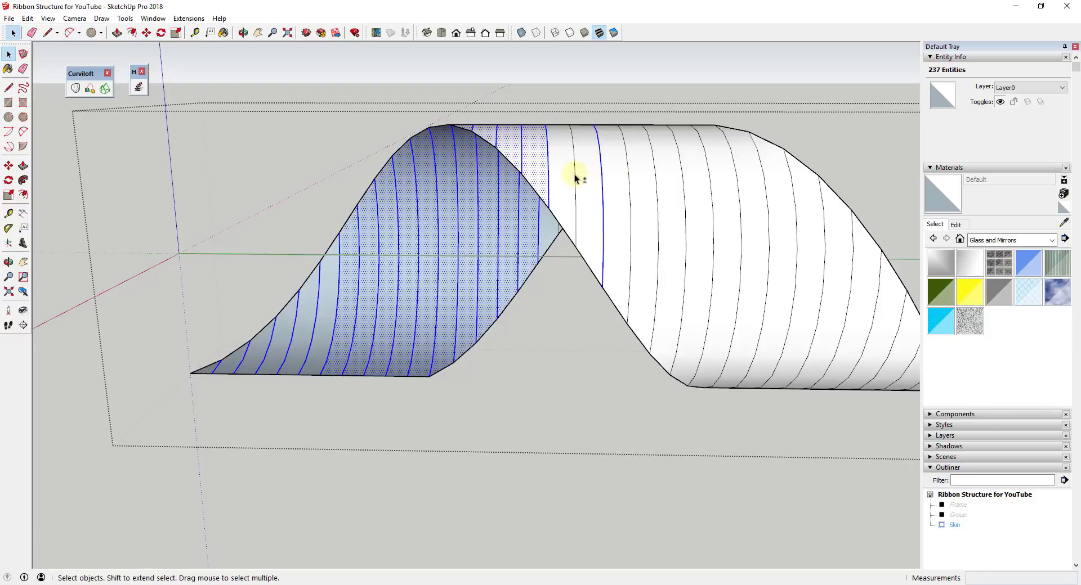
{"action": "left_click", "coordinate": [574, 178], "text": "shift"}
{"action": "left_click", "coordinate": [629, 179], "text": "shift"}
{"action": "left_click", "coordinate": [656, 182], "text": "shift"}
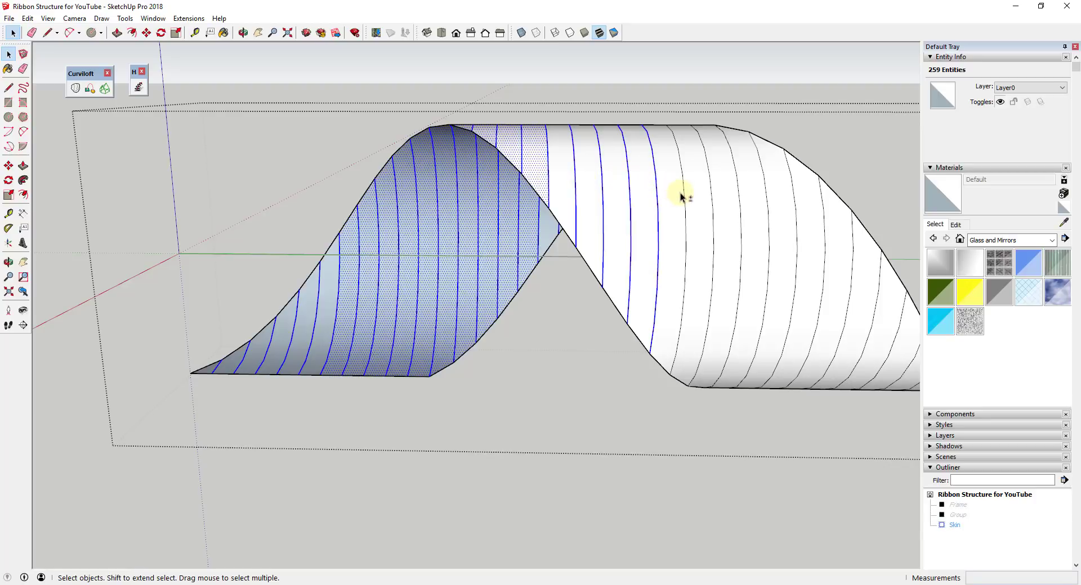
{"action": "left_click", "coordinate": [682, 197], "text": "shift"}
{"action": "left_click", "coordinate": [710, 212], "text": "shift"}
{"action": "left_click", "coordinate": [739, 214], "text": "shift"}
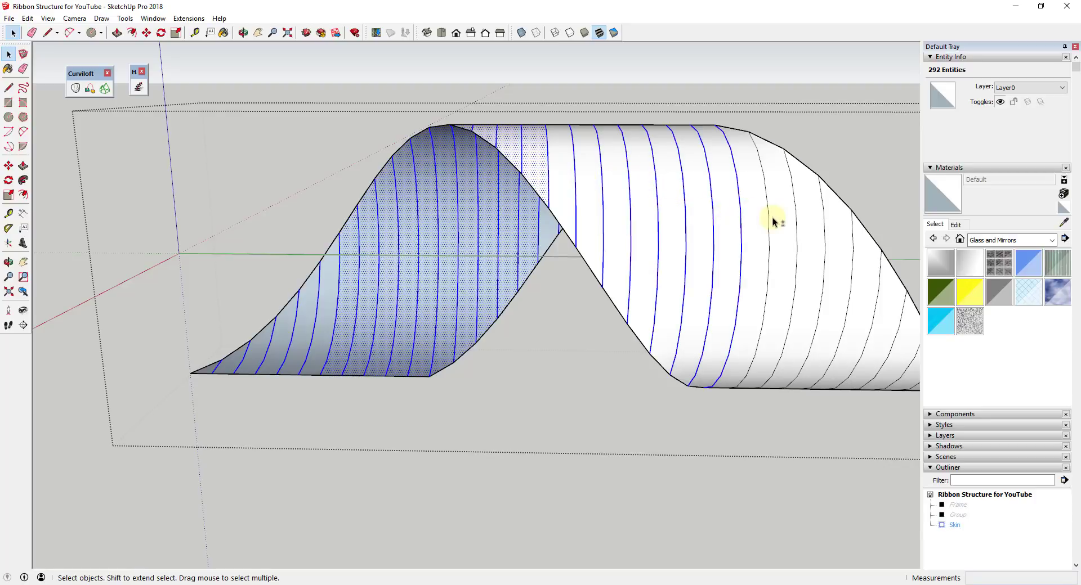
{"action": "left_click", "coordinate": [769, 223], "text": "shift"}
- Extend the selection with the arc lines on the descending part of the skin toward its far end
{"action": "scroll", "coordinate": [620, 169], "scroll_direction": "down", "scroll_amount": 3, "text": "shift"}
{"action": "scroll", "coordinate": [724, 204], "scroll_direction": "up", "scroll_amount": 3, "text": "shift"}
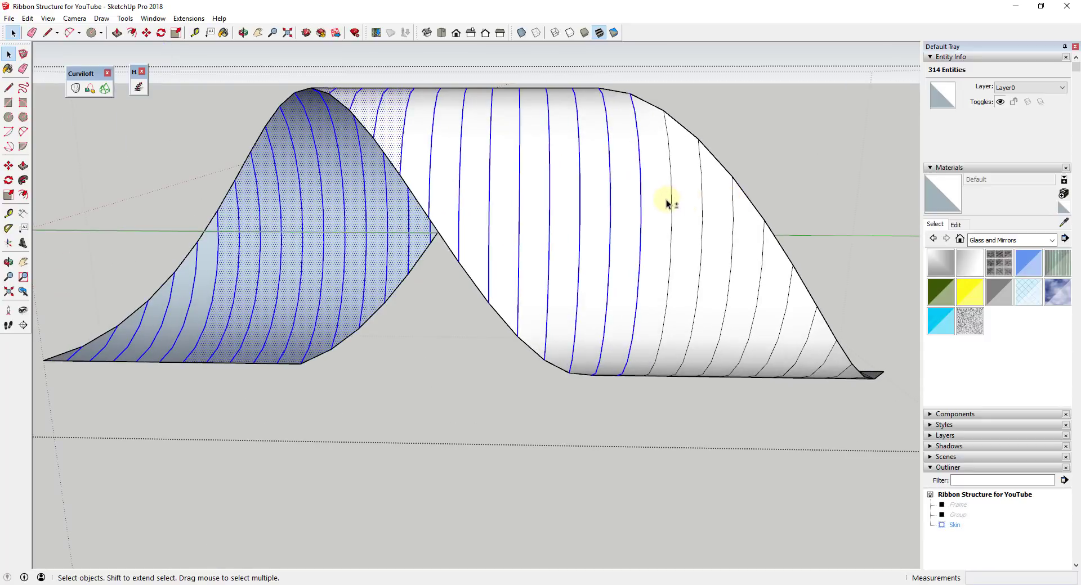
{"action": "left_click", "coordinate": [672, 207], "text": "shift"}
{"action": "left_click", "coordinate": [702, 219], "text": "shift"}
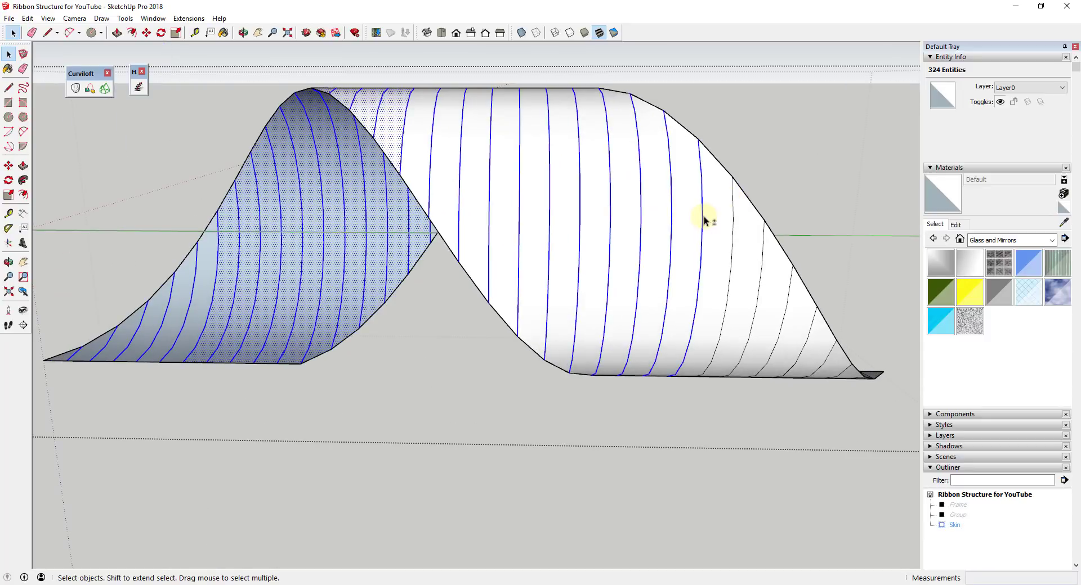
{"action": "left_click", "coordinate": [733, 247], "text": "shift"}
{"action": "left_click", "coordinate": [761, 271], "text": "shift"}
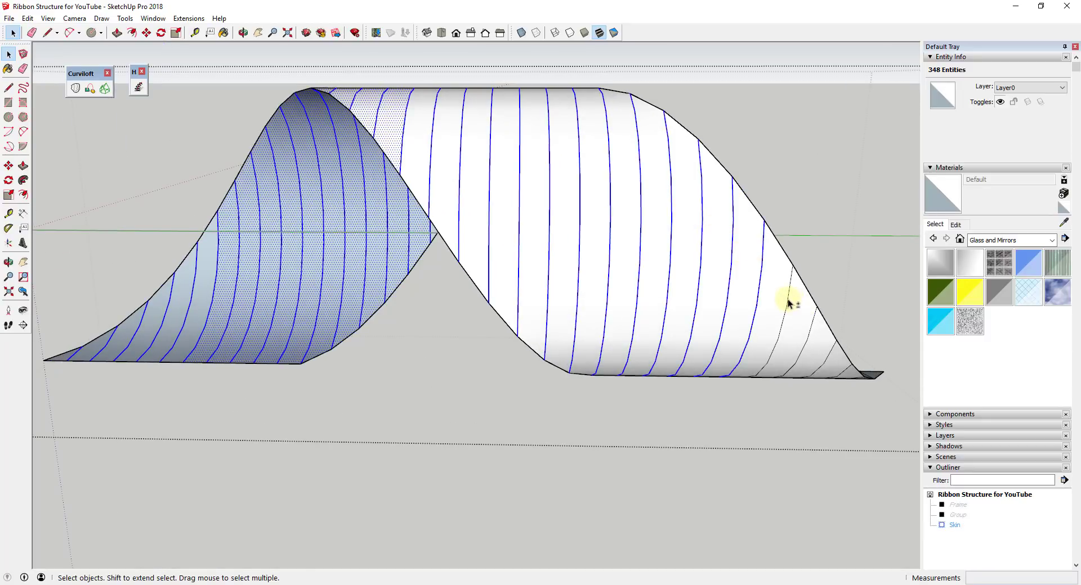
{"action": "left_click", "coordinate": [789, 304], "text": "shift"}
{"action": "left_click", "coordinate": [814, 341], "text": "shift"}
{"action": "left_click", "coordinate": [829, 365], "text": "shift"}
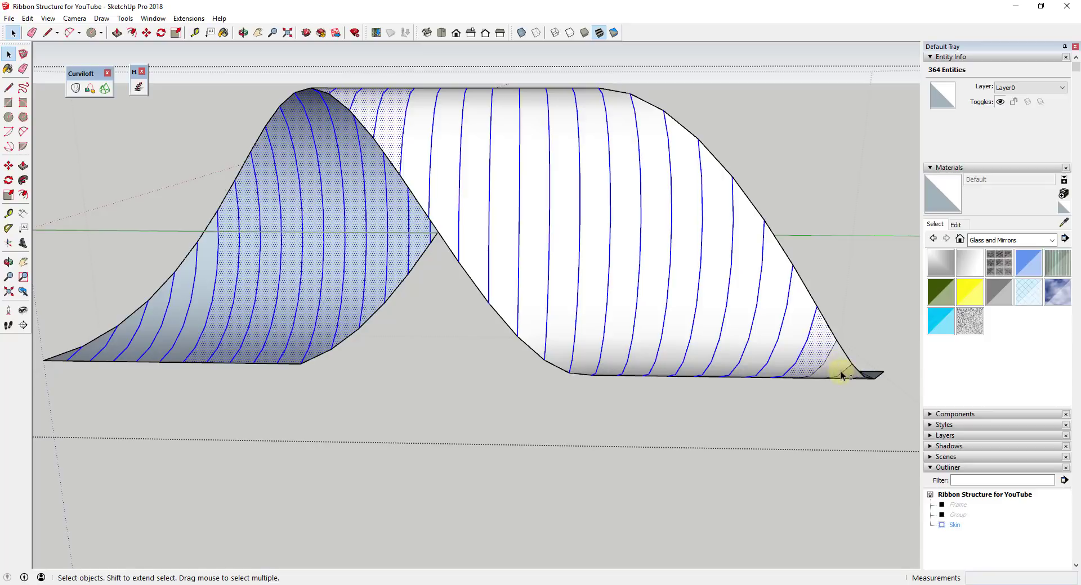
- Add the last arc lines at the skin's far tip to the selection
{"action": "scroll", "coordinate": [613, 271], "scroll_direction": "down", "scroll_amount": 3}
{"action": "middle_click_drag", "start_coordinate": [613, 270], "coordinate": [603, 386]}
{"action": "scroll", "coordinate": [602, 386], "scroll_direction": "up", "scroll_amount": 5}
{"action": "left_click", "coordinate": [671, 372], "text": "shift"}
{"action": "left_click", "coordinate": [708, 380], "text": "shift"}
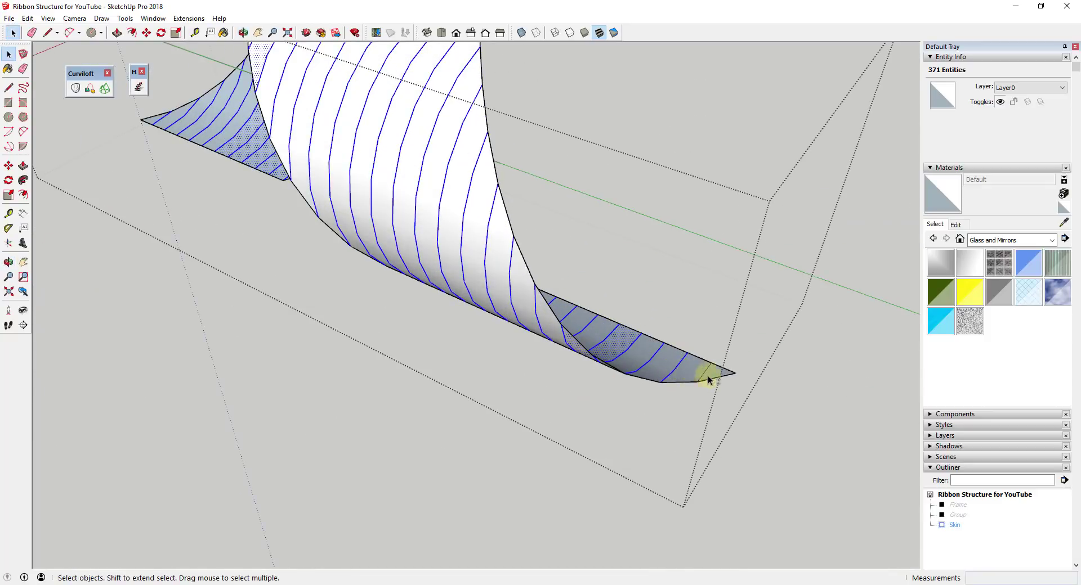
- Deselect all faces so that only the arc edges on the skin are selected
{"action": "scroll", "coordinate": [707, 372], "scroll_direction": "down", "scroll_amount": 4}
{"action": "middle_click_drag", "start_coordinate": [784, 391], "coordinate": [533, 248]}
{"action": "scroll", "coordinate": [543, 262], "scroll_direction": "up", "scroll_amount": 4}
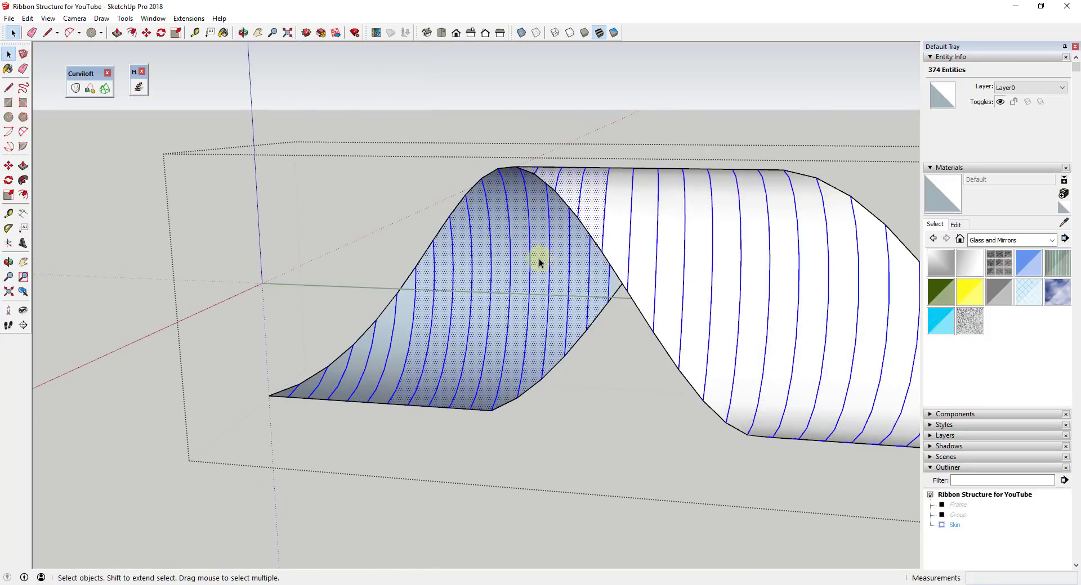
{"action": "right_click", "coordinate": [538, 258]}
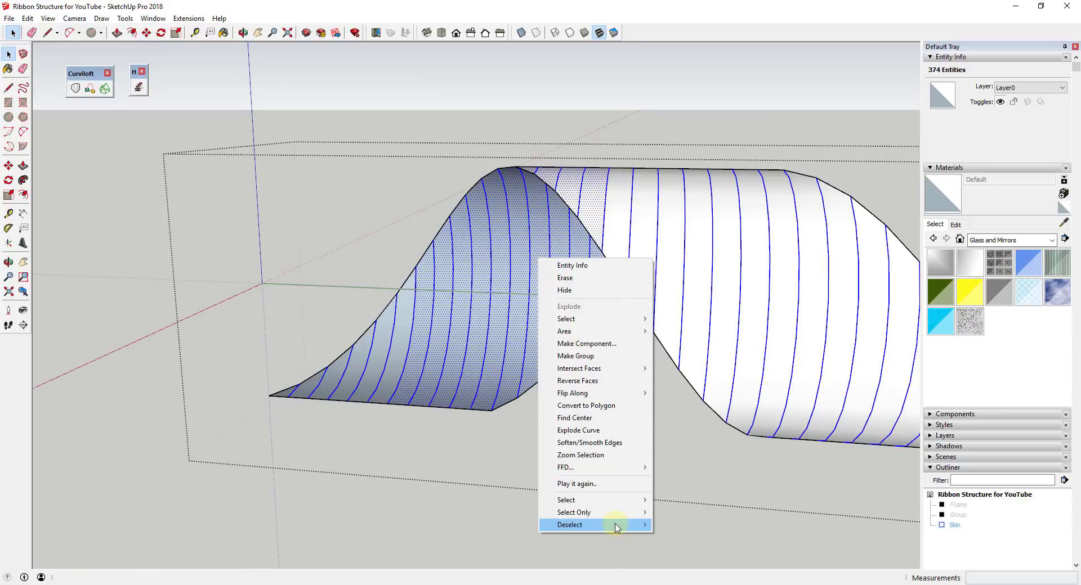
{"action": "mouse_move", "coordinate": [619, 525]}
{"action": "left_click", "coordinate": [700, 218]}
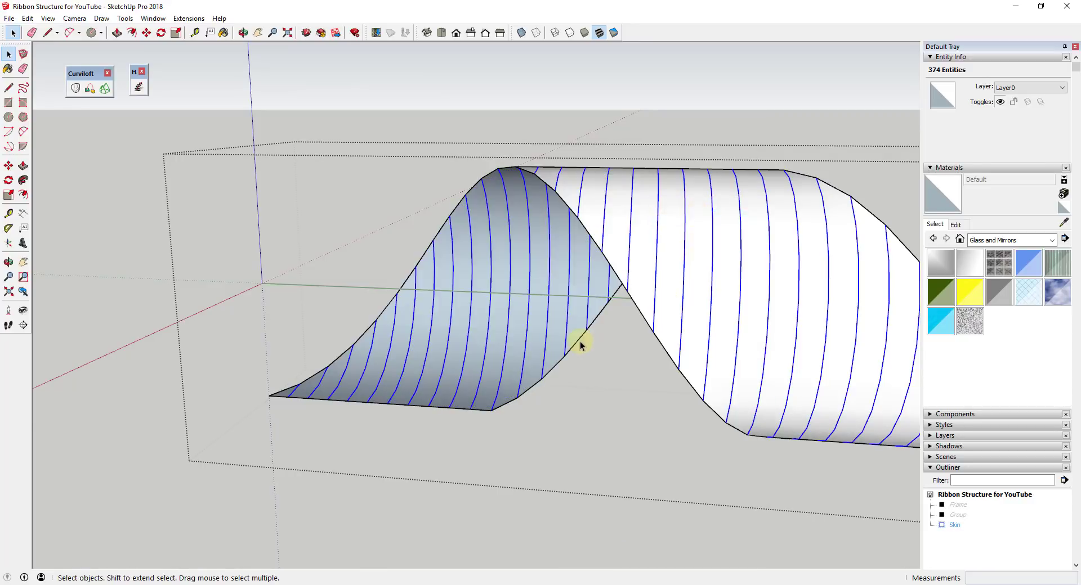
- Convert the selected arcs to cylinders with Follow Me on curves, all in one group, with diameter 1' and precision 8
{"action": "middle_click_drag", "start_coordinate": [580, 341], "coordinate": [543, 181]}
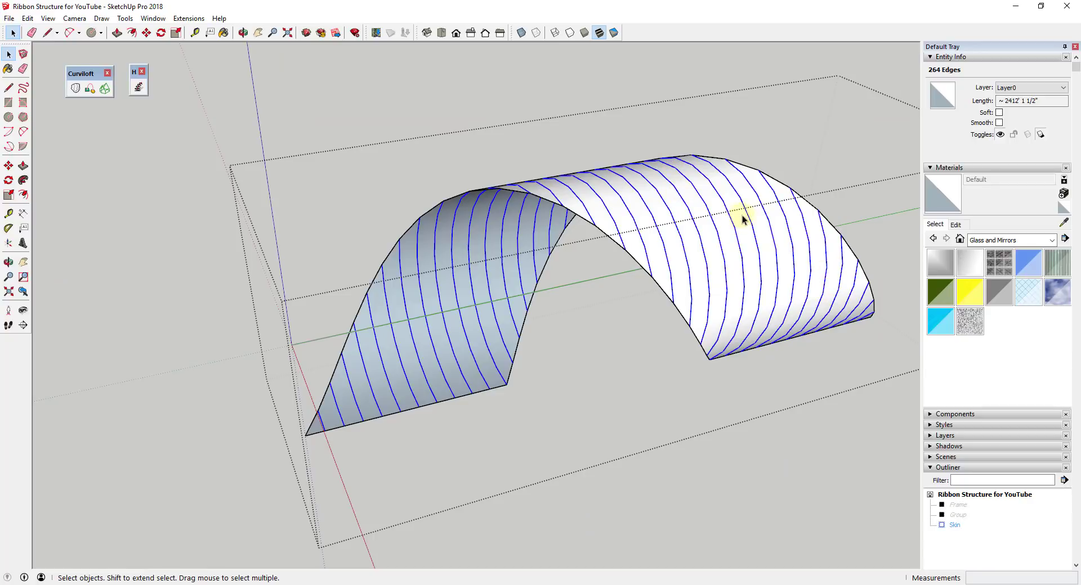
{"action": "middle_click_drag", "start_coordinate": [793, 279], "coordinate": [663, 119]}
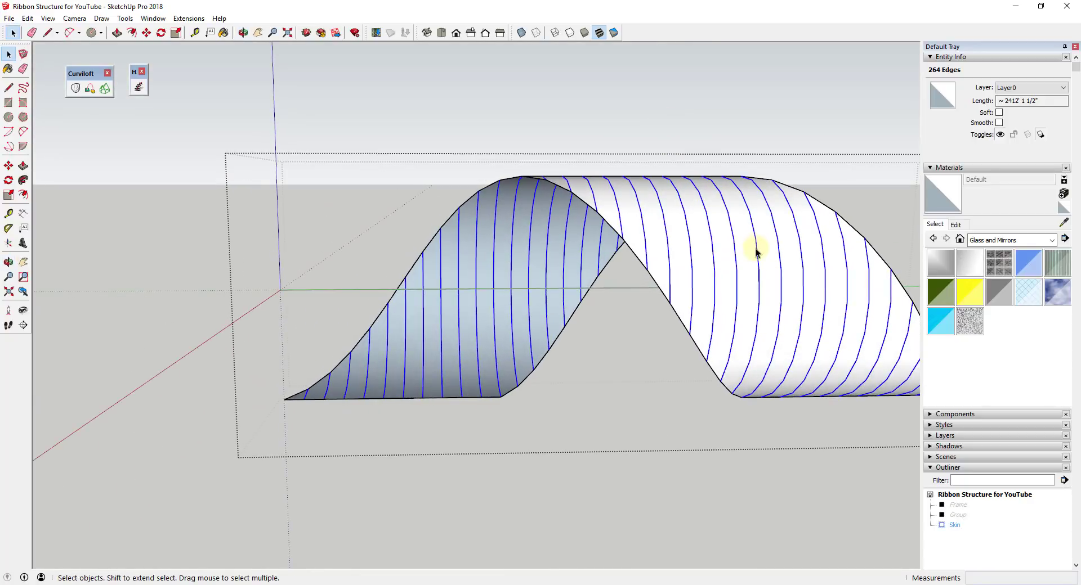
{"action": "left_click", "coordinate": [166, 21]}
{"action": "mouse_move", "coordinate": [125, 21]}
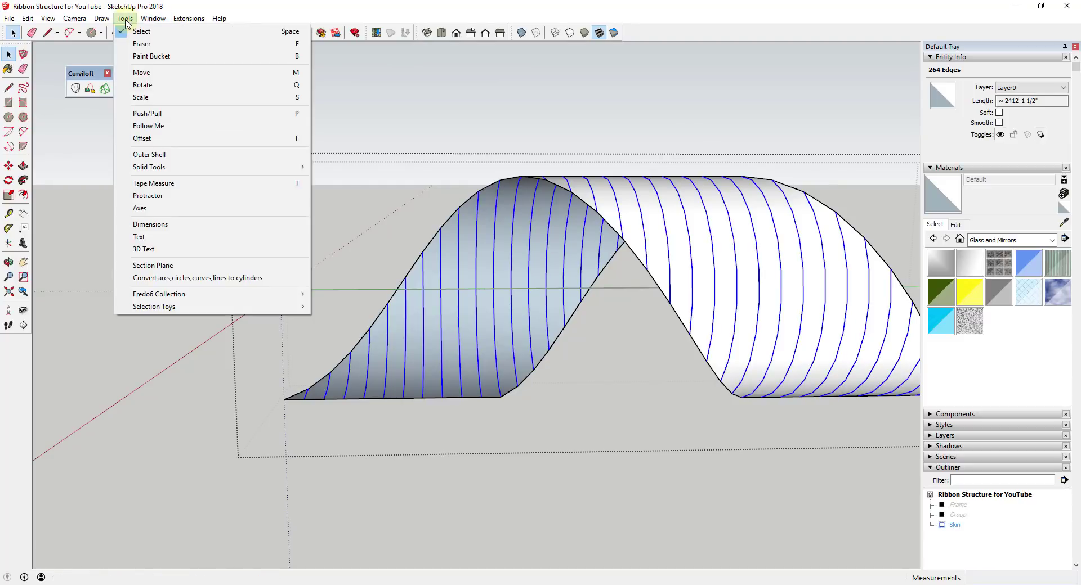
{"action": "left_click", "coordinate": [230, 278]}
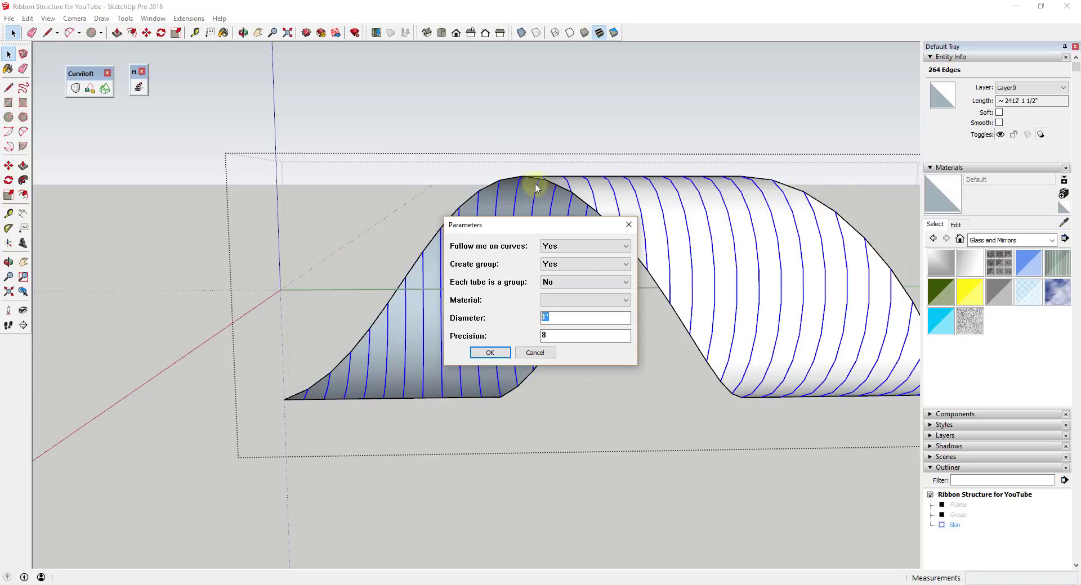
{"action": "left_click", "coordinate": [489, 353]}
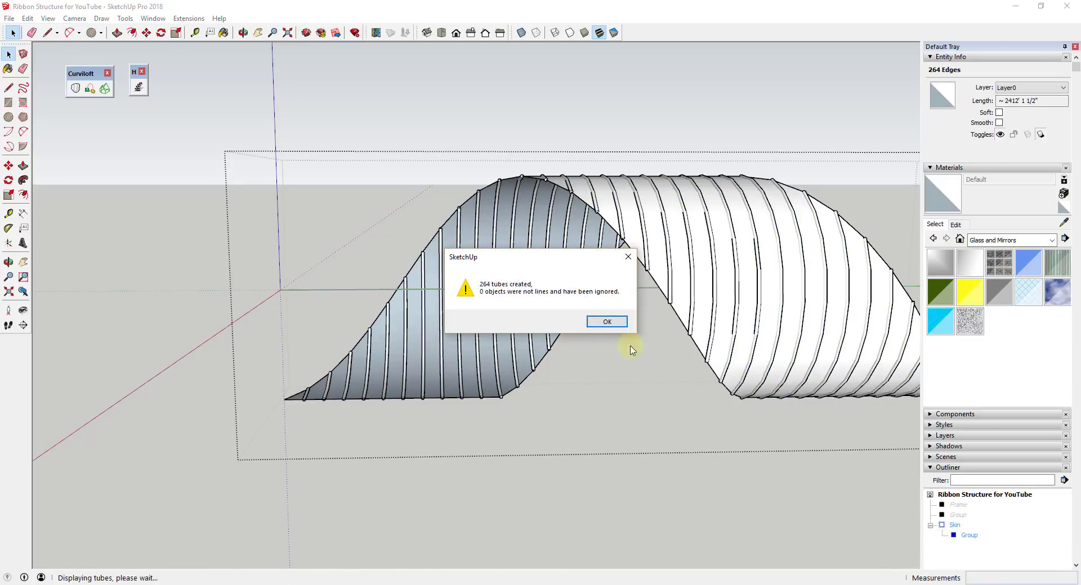
{"action": "left_click", "coordinate": [607, 322]}
- Select the whole skin surface and paint it with Translucent Glass Blue
{"action": "middle_click_drag", "start_coordinate": [586, 280], "coordinate": [564, 215]}
{"action": "left_click", "coordinate": [598, 192]}
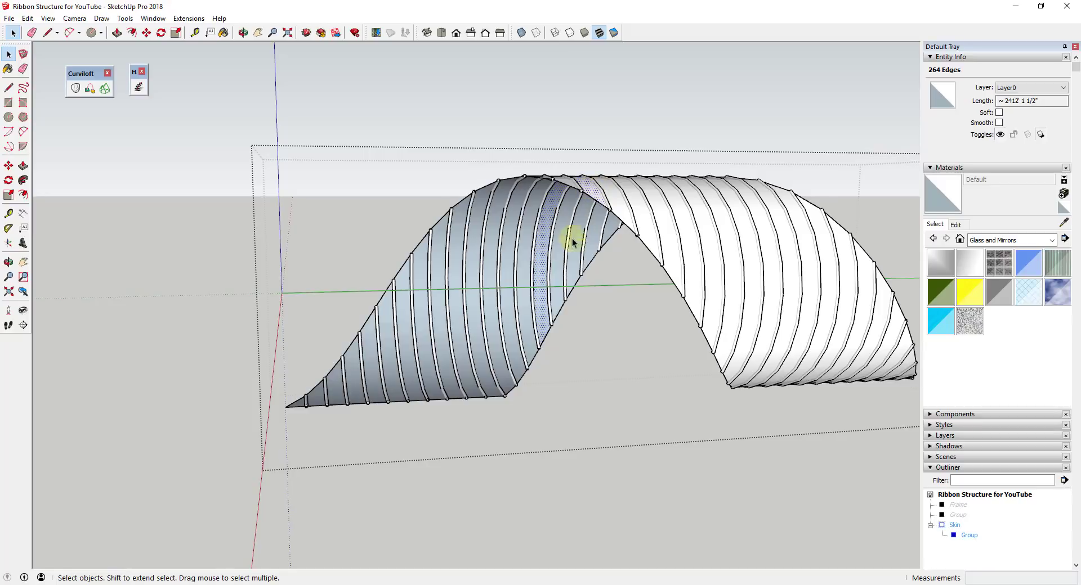
{"action": "triple_click", "coordinate": [405, 349]}
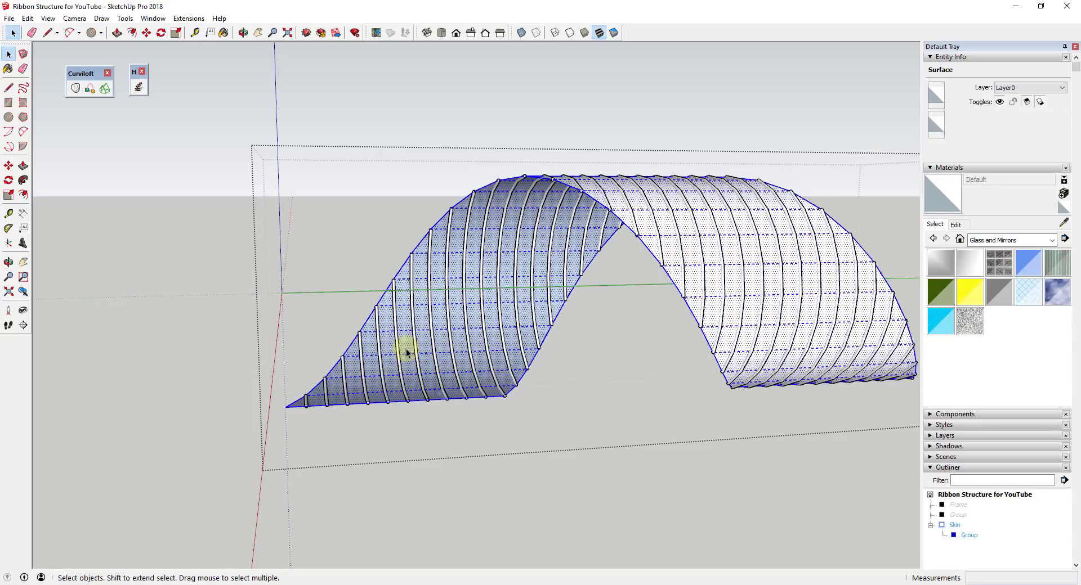
{"action": "left_click", "coordinate": [1028, 262]}
{"action": "left_click", "coordinate": [750, 241]}
{"action": "key", "text": "space"}
{"action": "middle_click_drag", "start_coordinate": [832, 173], "coordinate": [492, 268]}
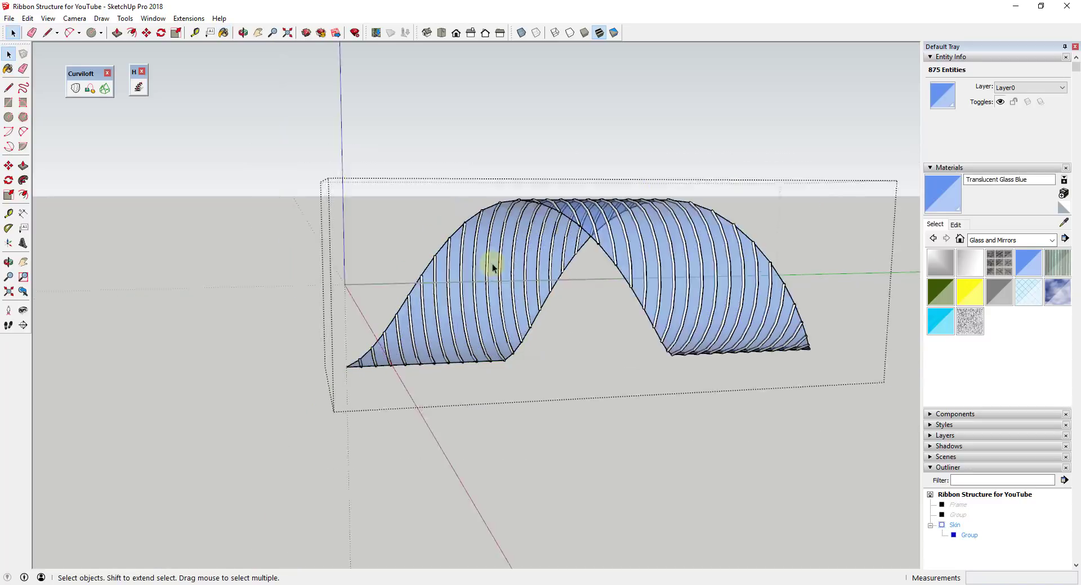
{"action": "left_click", "coordinate": [594, 270]}
{"action": "middle_click_drag", "start_coordinate": [594, 270], "coordinate": [610, 249]}
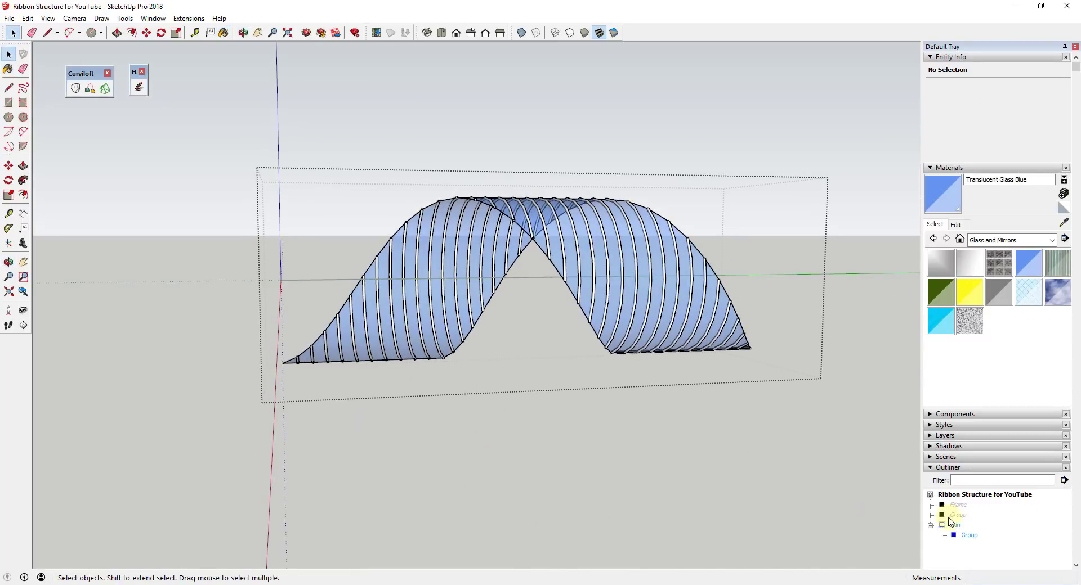
- Unhide the hidden ungrouped-name tube group that runs along the two helix edges, and leave the Skin group
{"action": "right_click", "coordinate": [957, 517]}
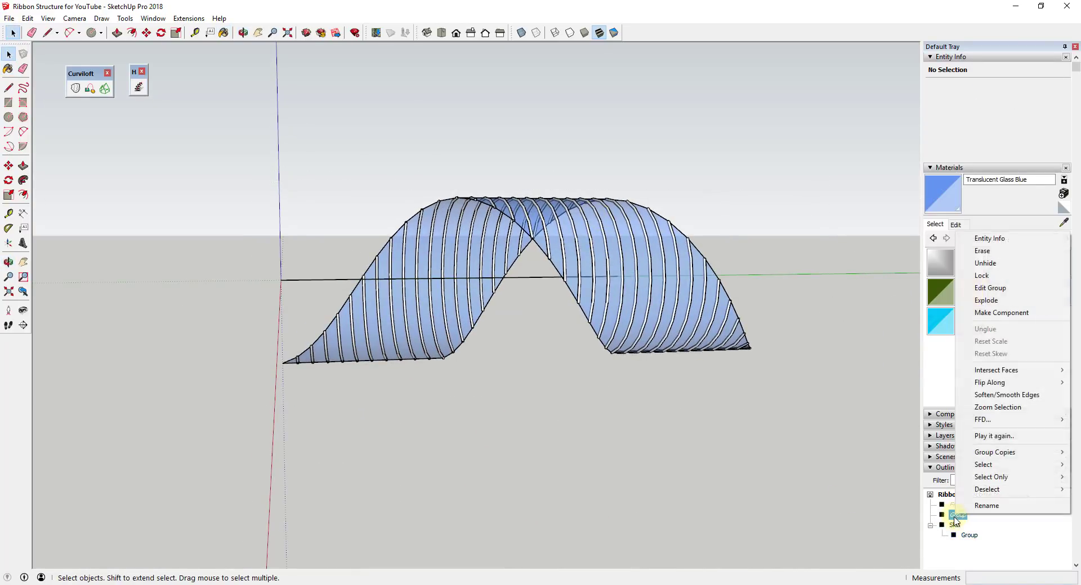
{"action": "left_click", "coordinate": [989, 265]}
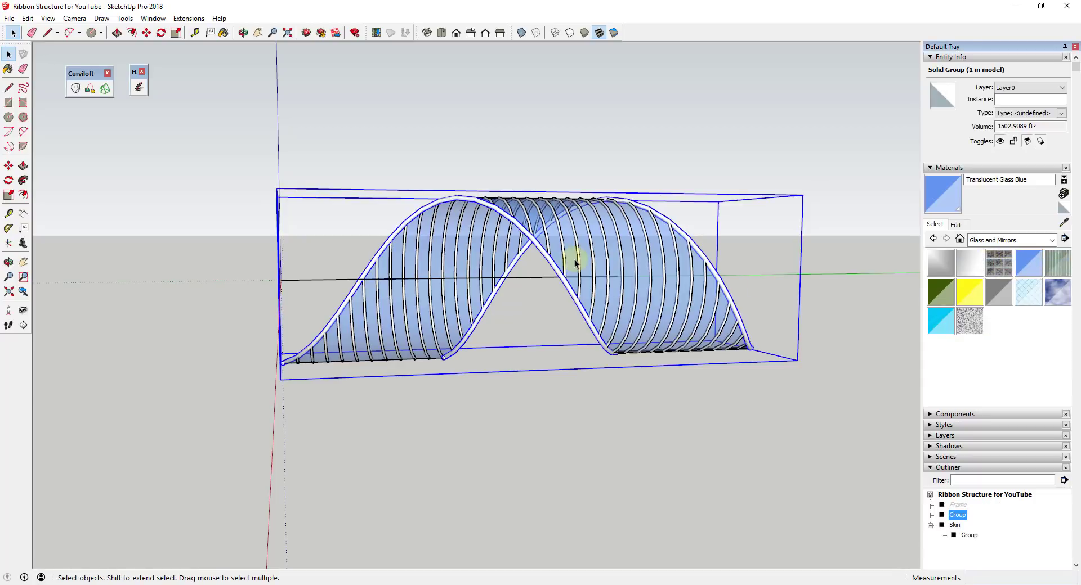
{"action": "middle_click_drag", "start_coordinate": [535, 352], "coordinate": [648, 431]}
{"action": "left_click", "coordinate": [386, 427]}
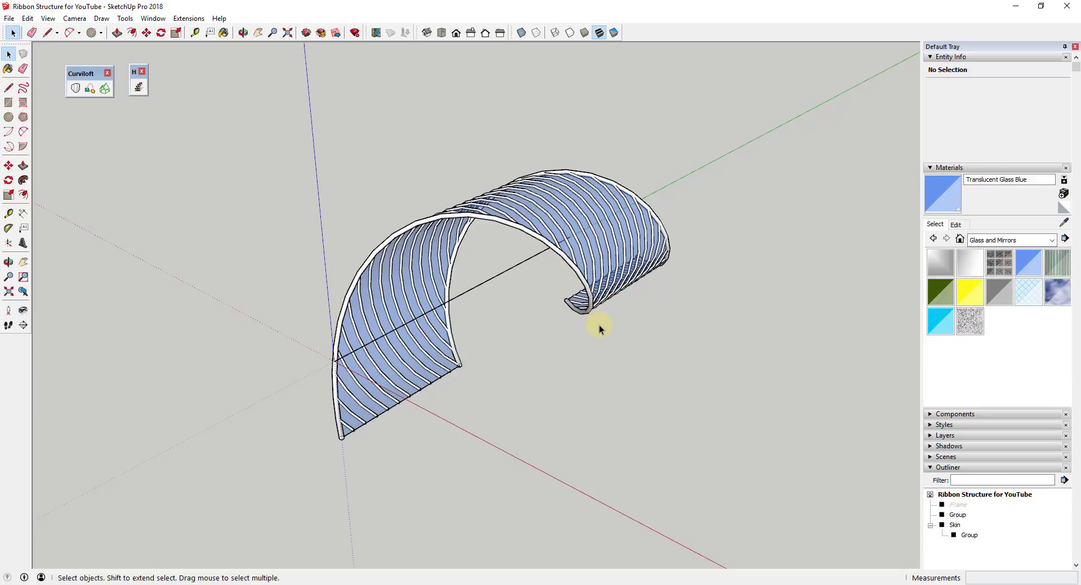
{"action": "middle_click_drag", "start_coordinate": [647, 249], "coordinate": [514, 189]}
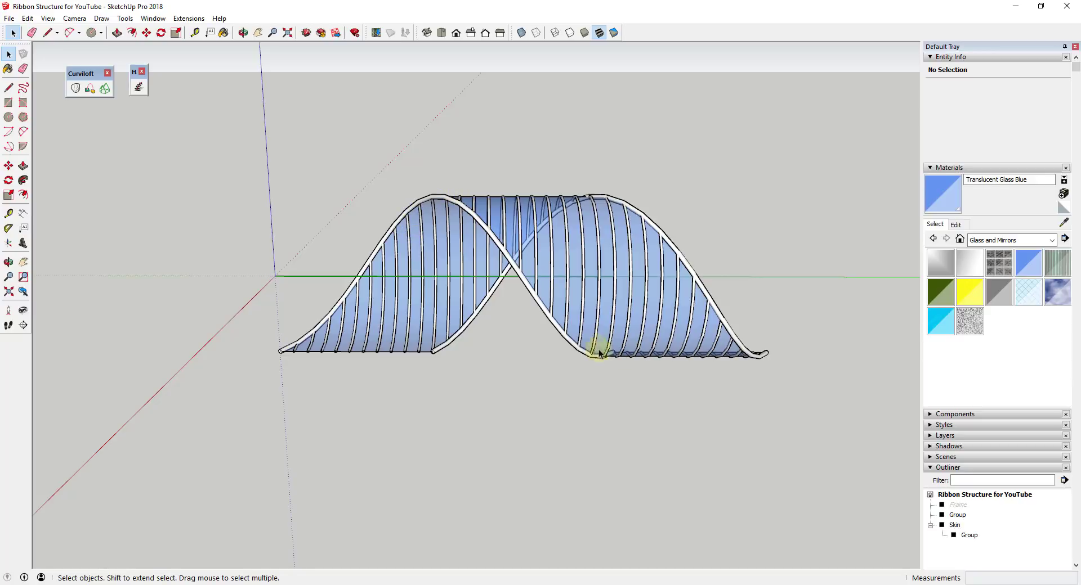
- Copy the Skin group 150' along the green axis to continue the ribbon past its far end
{"action": "left_click", "coordinate": [641, 352]}
{"action": "middle_click_drag", "start_coordinate": [669, 289], "coordinate": [670, 349]}
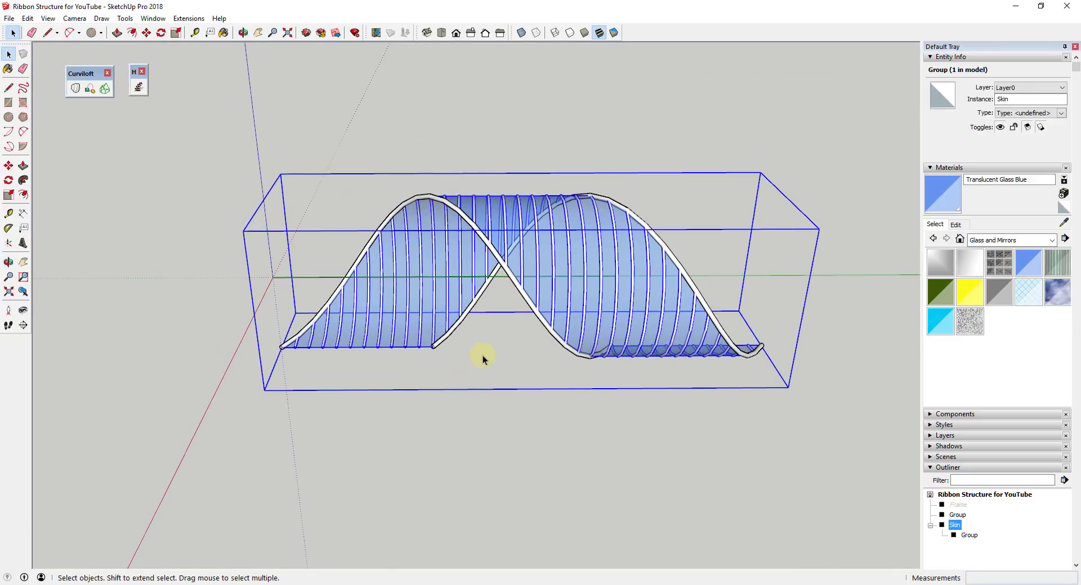
{"action": "middle_click_drag", "start_coordinate": [481, 356], "coordinate": [321, 282]}
{"action": "key", "text": "m"}
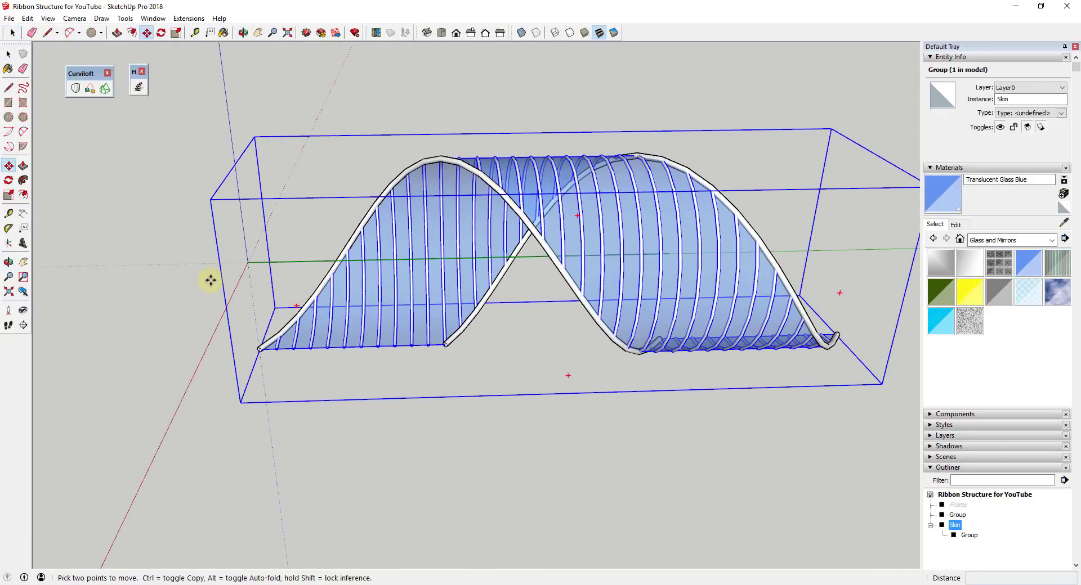
{"action": "left_click", "coordinate": [245, 264]}
{"action": "key", "text": "ctrl"}
{"action": "middle_click_drag", "start_coordinate": [704, 265], "coordinate": [362, 279]}
{"action": "middle_click_drag", "start_coordinate": [527, 352], "coordinate": [603, 324]}
{"action": "left_click", "coordinate": [653, 388]}
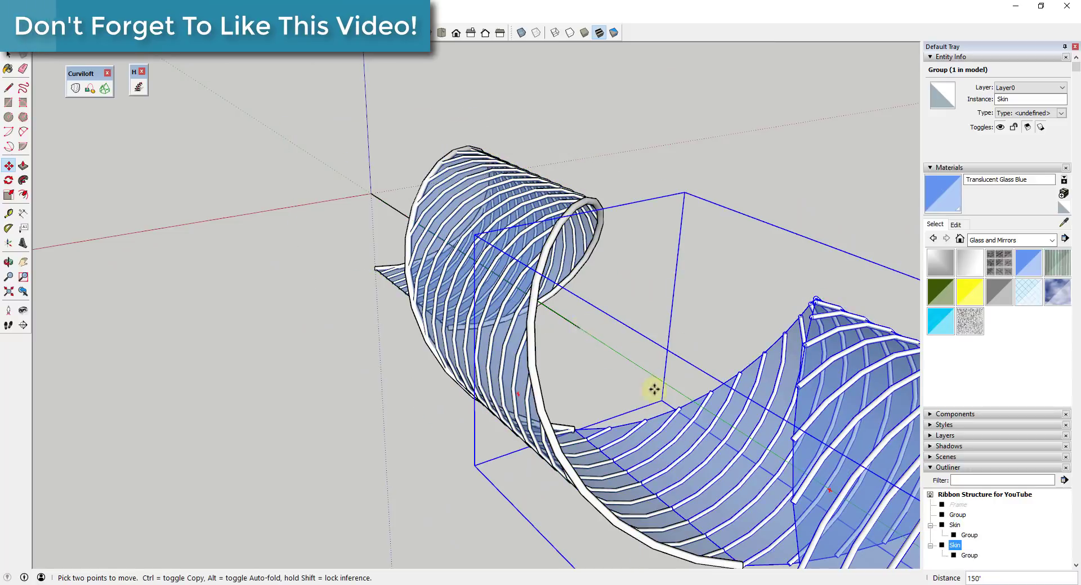
{"action": "middle_click_drag", "start_coordinate": [629, 406], "coordinate": [566, 462]}
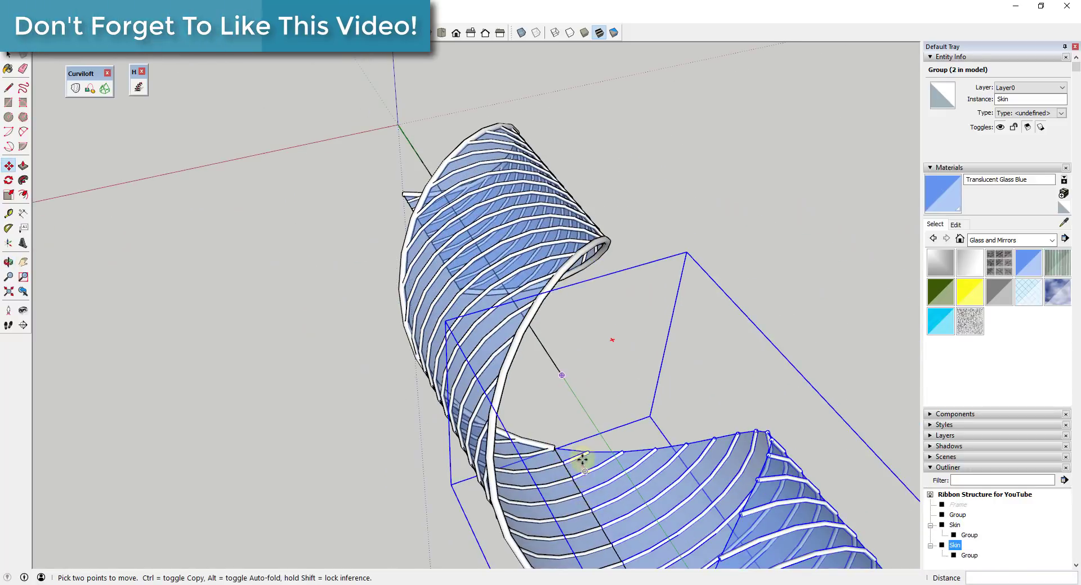
{"action": "scroll", "coordinate": [577, 461], "scroll_direction": "down", "scroll_amount": 2}
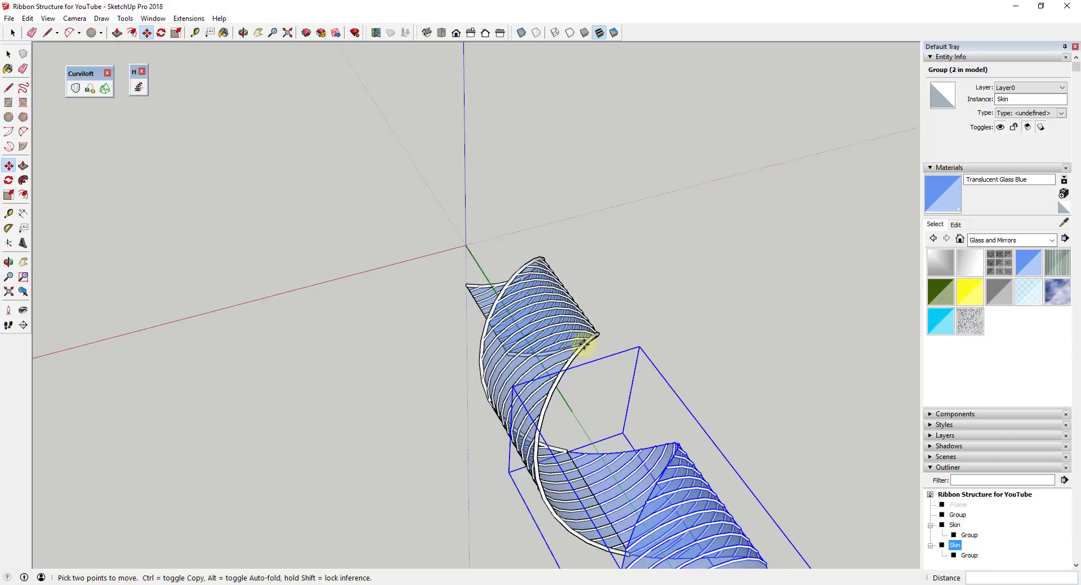
- Undo the copy of the Skin group
{"action": "key", "text": "space"}
{"action": "key", "text": "ctrl+z"}
{"action": "middle_click_drag", "start_coordinate": [582, 348], "coordinate": [581, 418]}
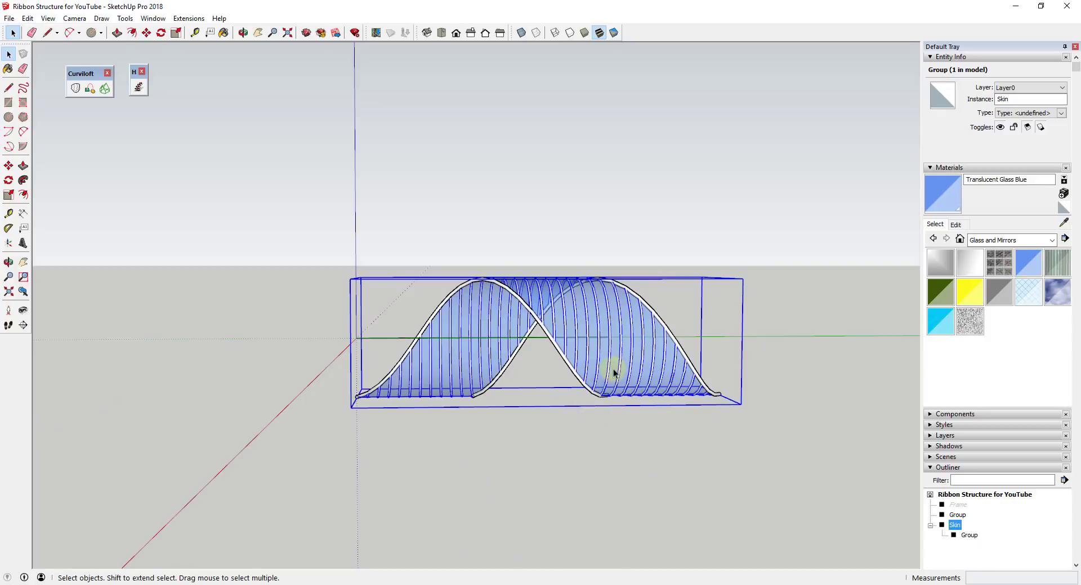
- Open the Skin group for editing and hide the group of arc tubes inside it
{"action": "double_click", "coordinate": [603, 350]}
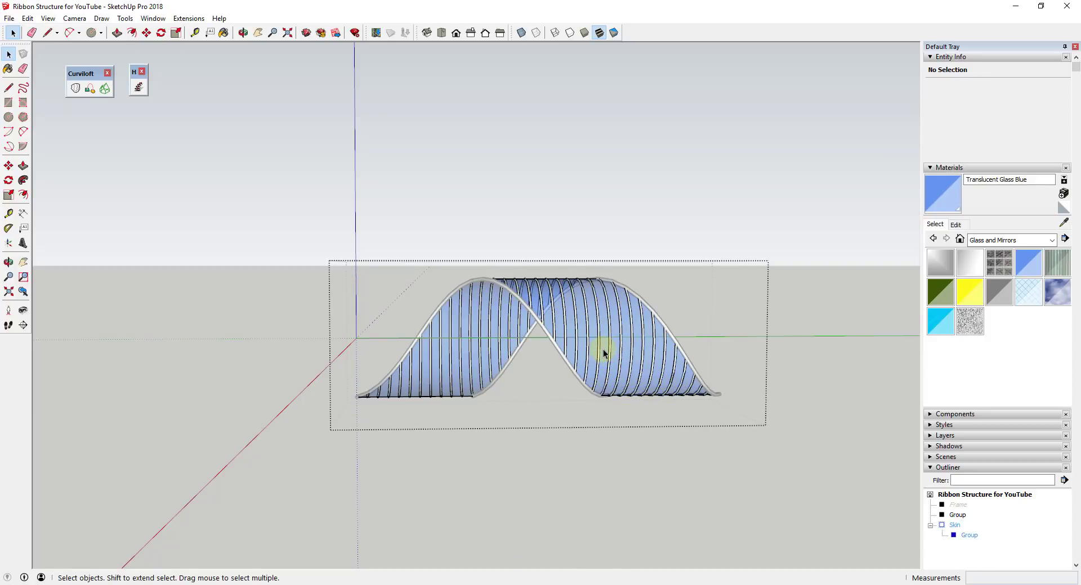
{"action": "triple_click", "coordinate": [603, 348]}
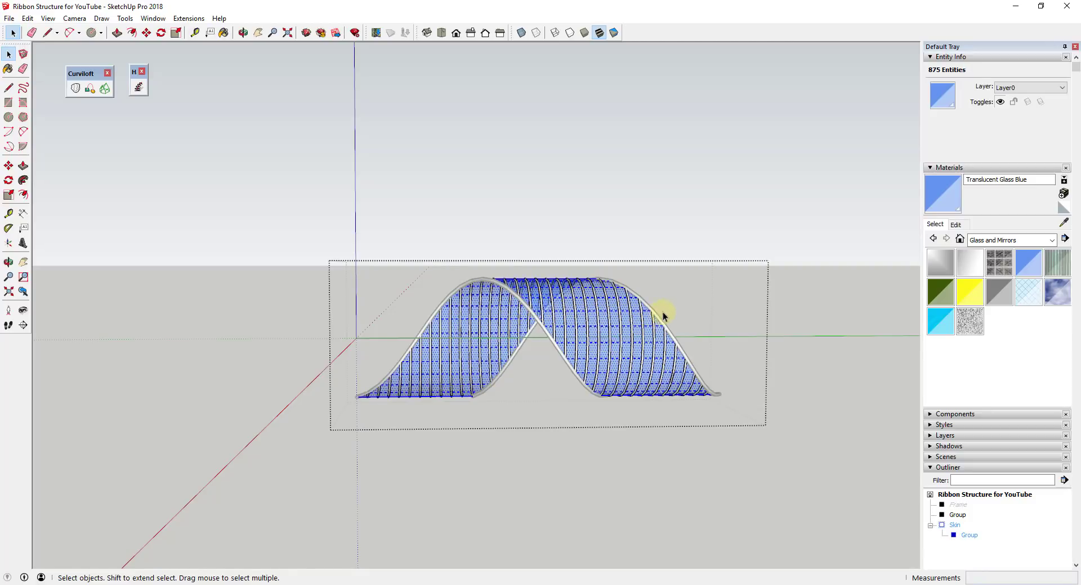
{"action": "left_click", "coordinate": [634, 427]}
{"action": "middle_click_drag", "start_coordinate": [635, 426], "coordinate": [608, 321]}
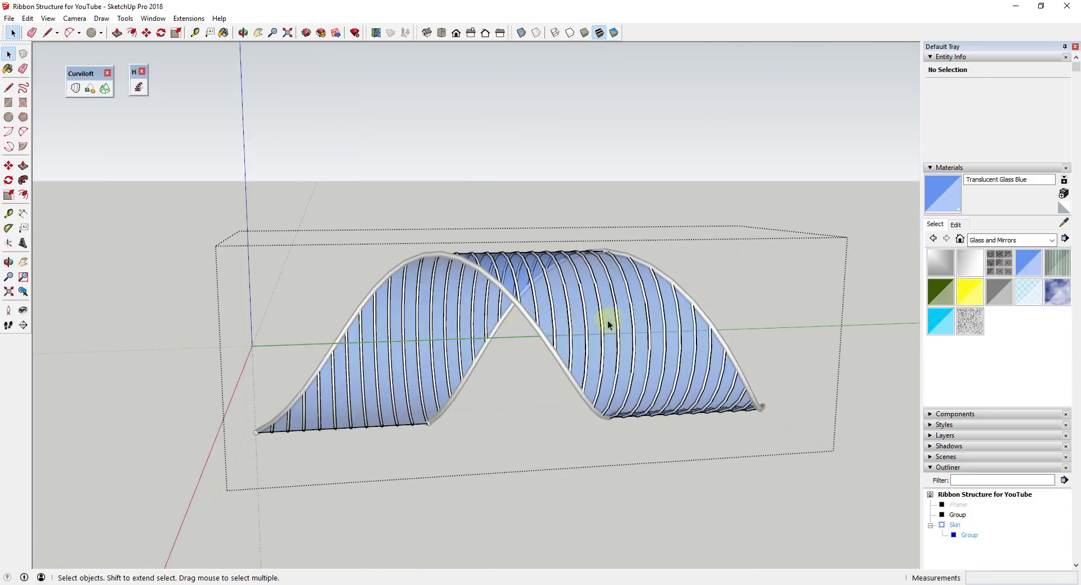
{"action": "scroll", "coordinate": [608, 321], "scroll_direction": "up", "scroll_amount": 3}
{"action": "triple_click", "coordinate": [586, 332]}
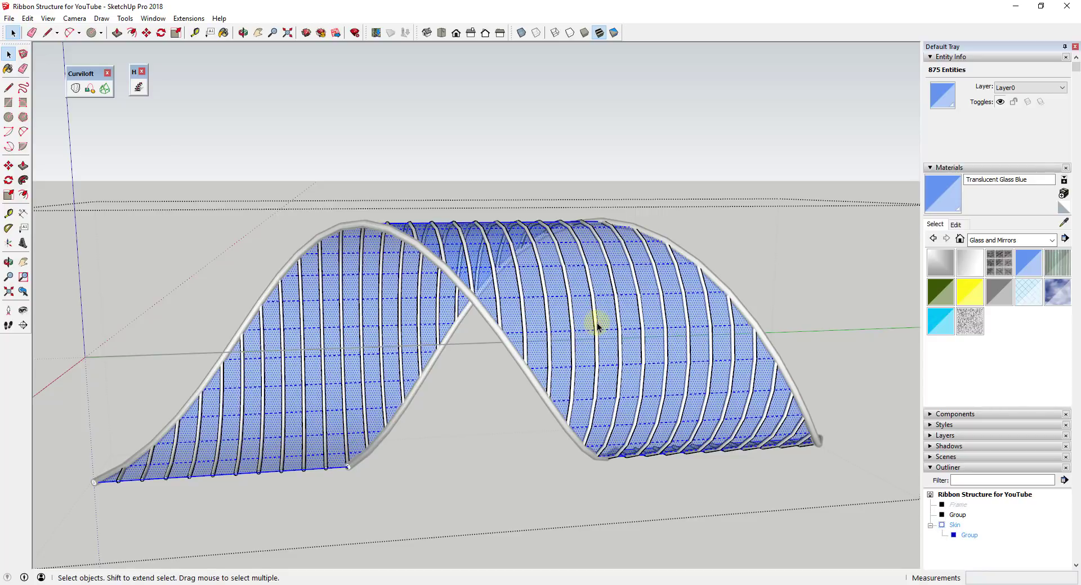
{"action": "left_click", "coordinate": [597, 325]}
{"action": "right_click", "coordinate": [595, 322]}
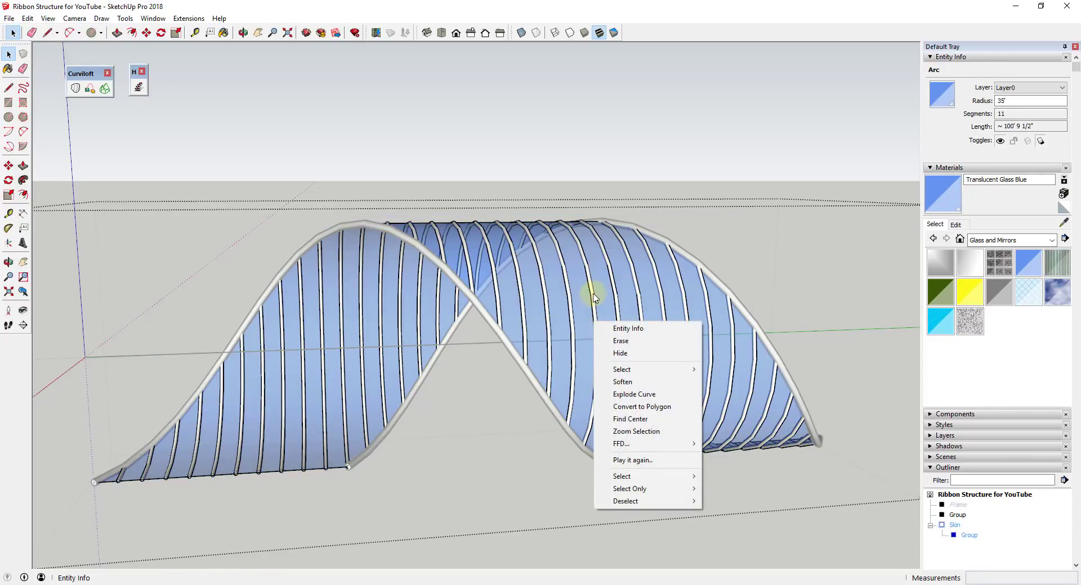
{"action": "key", "text": "Escape"}
{"action": "right_click", "coordinate": [592, 301]}
{"action": "left_click", "coordinate": [619, 329]}
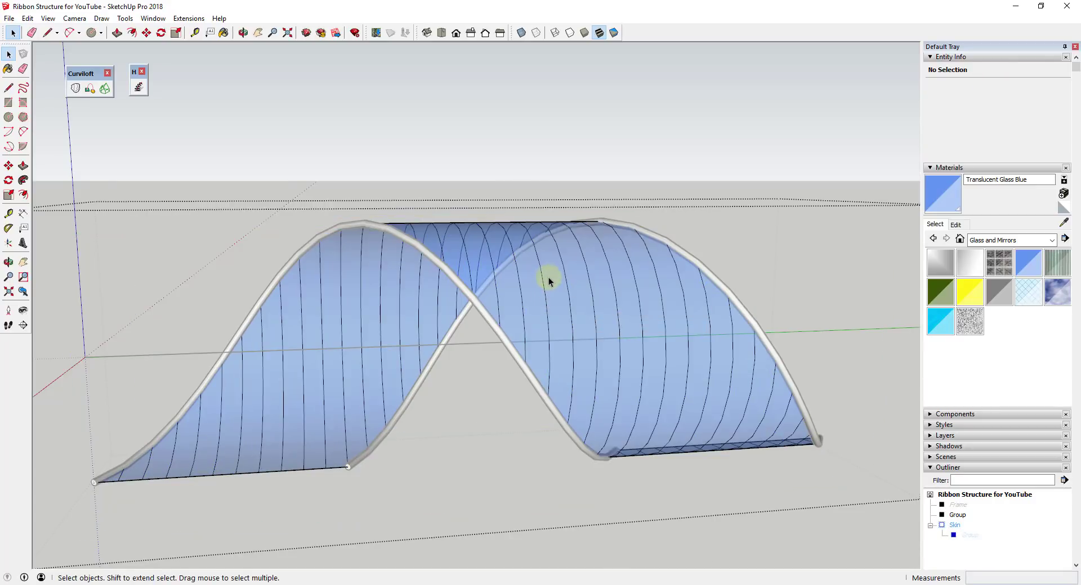
- Select the whole skin surface and reduce the selection to its soft edges only
{"action": "left_click", "coordinate": [559, 299]}
{"action": "mouse_move", "coordinate": [559, 299]}
{"action": "middle_mouse_down"}
{"action": "mouse_move", "coordinate": [552, 246]}
{"action": "mouse_move", "coordinate": [569, 290]}
{"action": "middle_mouse_up"}
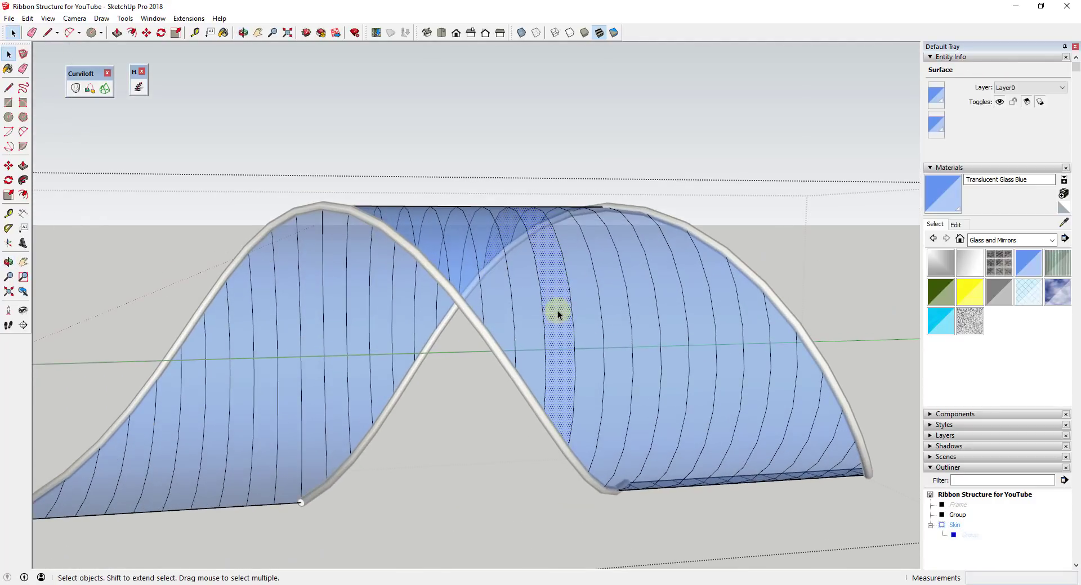
{"action": "triple_click", "coordinate": [557, 310]}
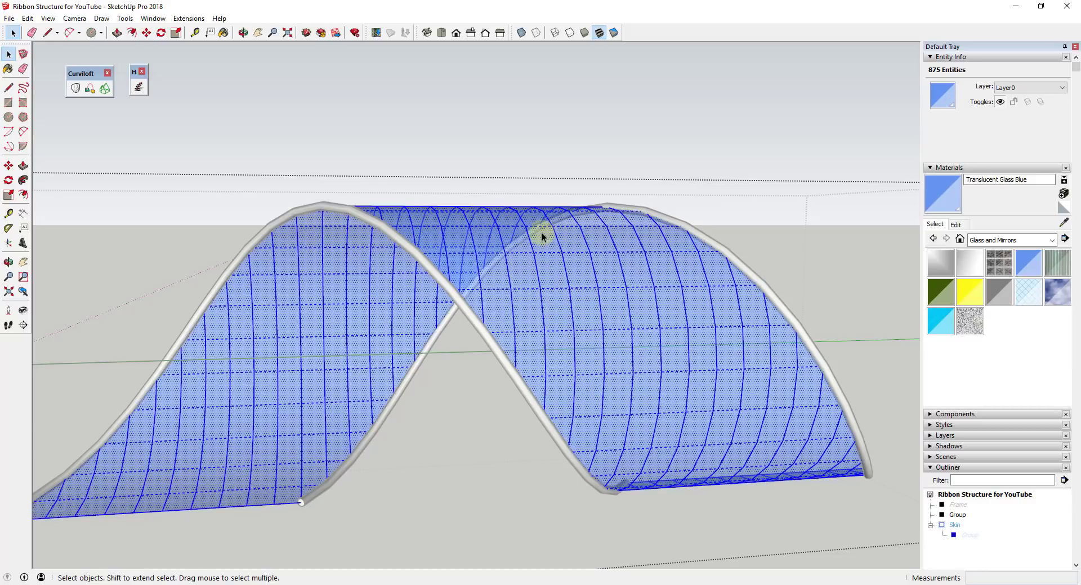
{"action": "right_click", "coordinate": [575, 257]}
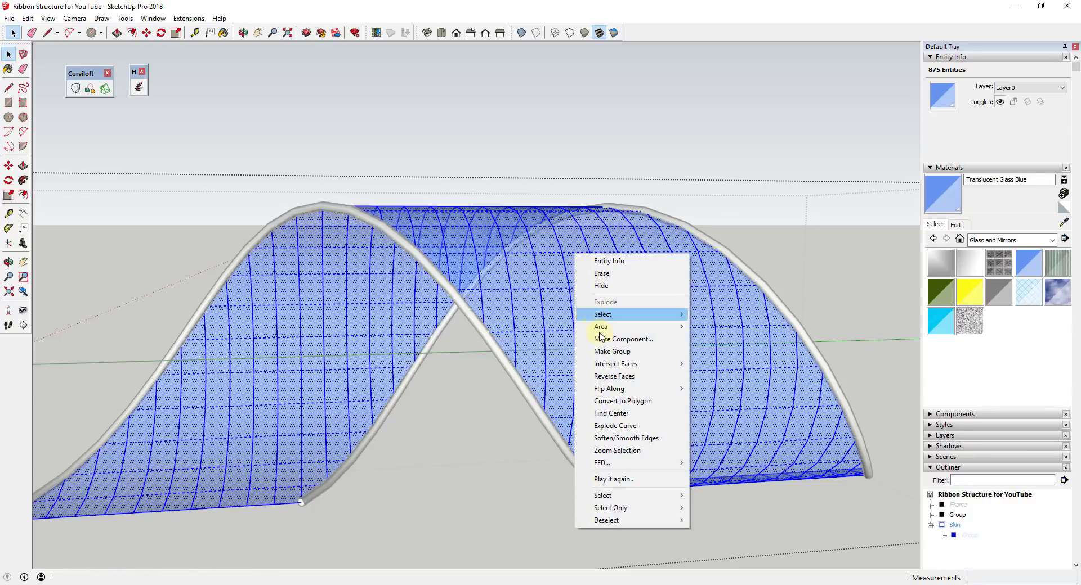
{"action": "mouse_move", "coordinate": [640, 511]}
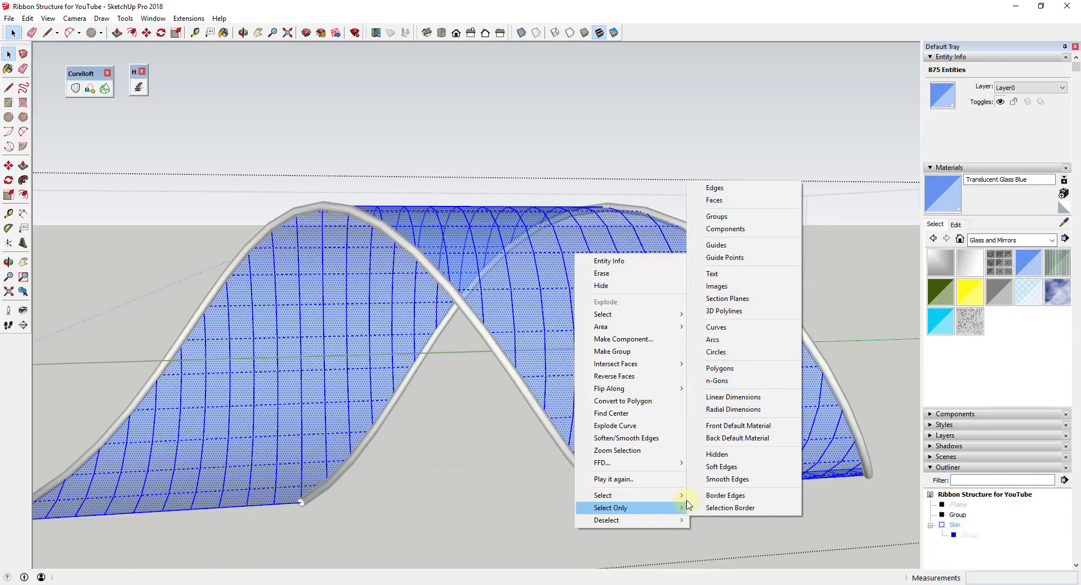
{"action": "left_click", "coordinate": [735, 468]}
{"action": "middle_click_drag", "start_coordinate": [475, 231], "coordinate": [546, 328]}
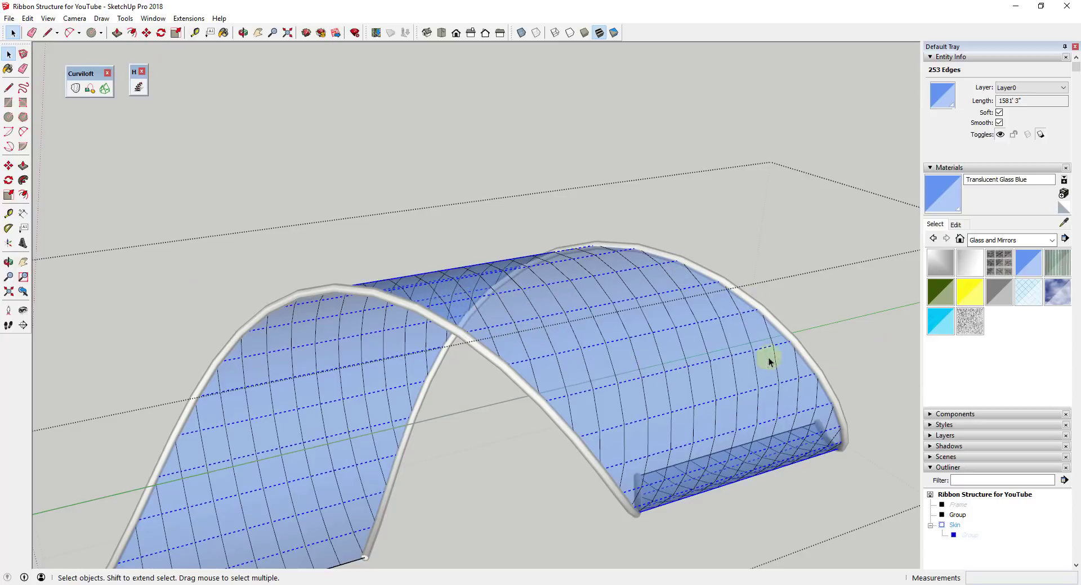
{"action": "middle_click_drag", "start_coordinate": [726, 373], "coordinate": [714, 224]}
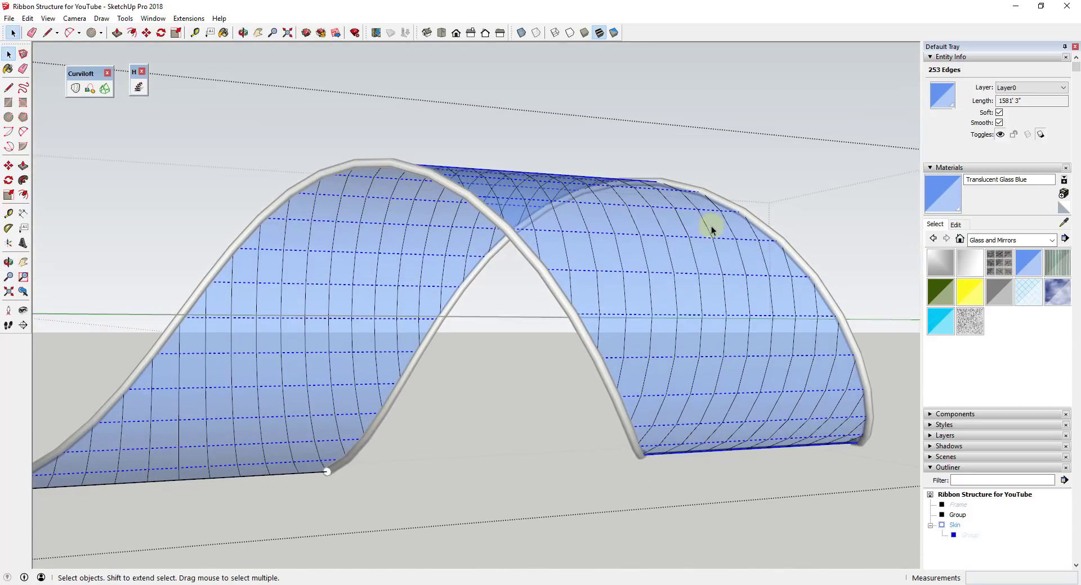
{"action": "left_click", "coordinate": [125, 18]}
{"action": "left_click", "coordinate": [213, 278]}
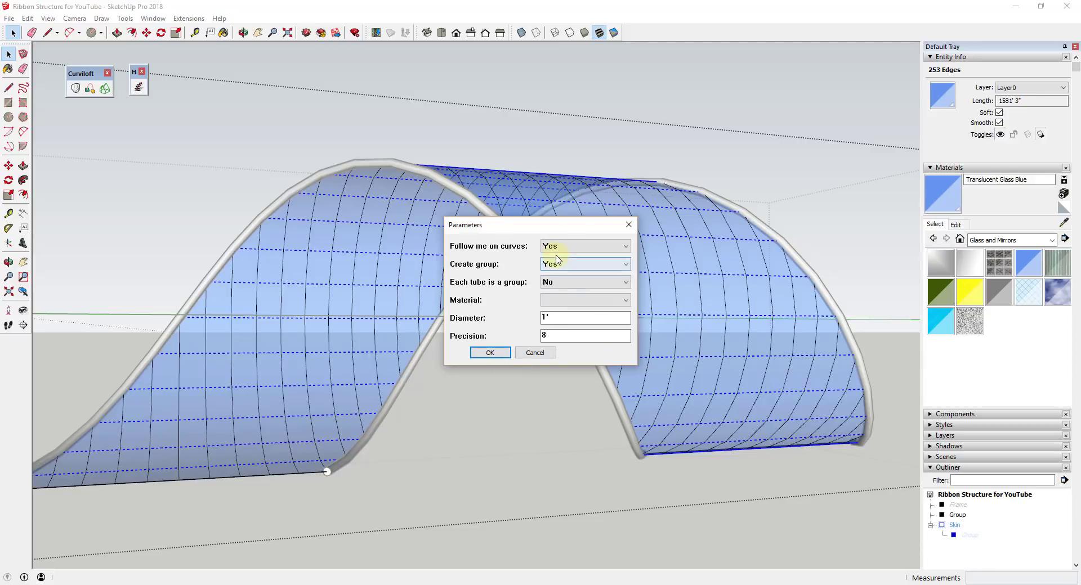
{"action": "left_click", "coordinate": [538, 355]}
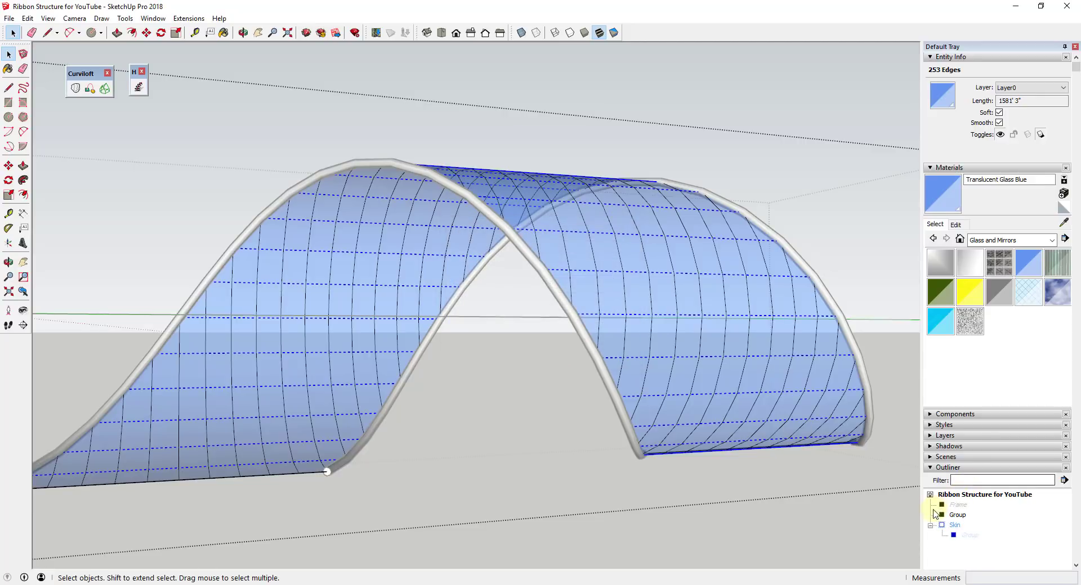
- Convert the selected soft edges to cylinders in one group, with diameter 1' and precision 8
{"action": "left_click", "coordinate": [931, 470]}
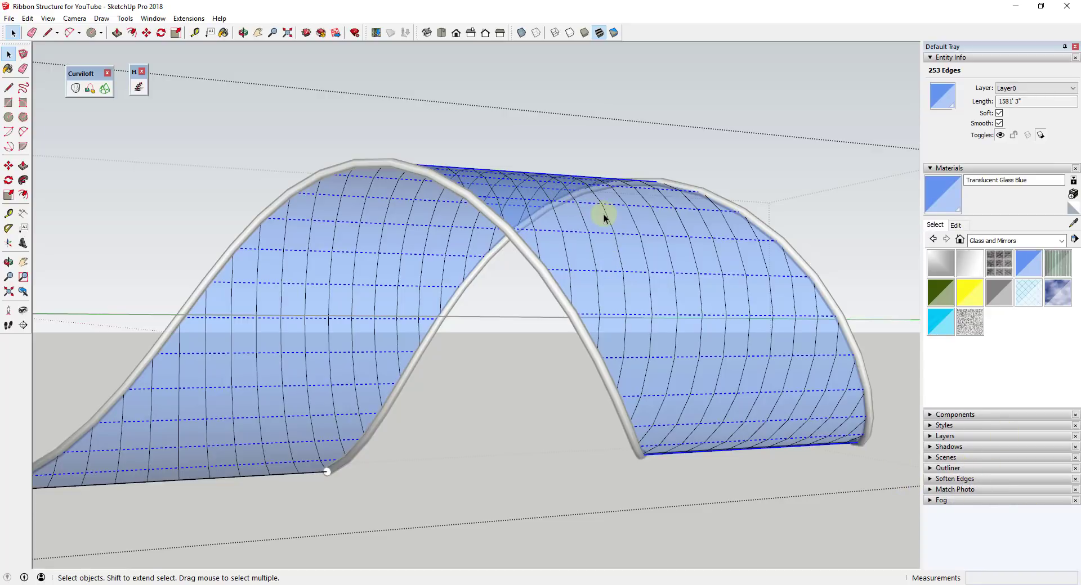
{"action": "middle_click_drag", "start_coordinate": [550, 188], "coordinate": [542, 234]}
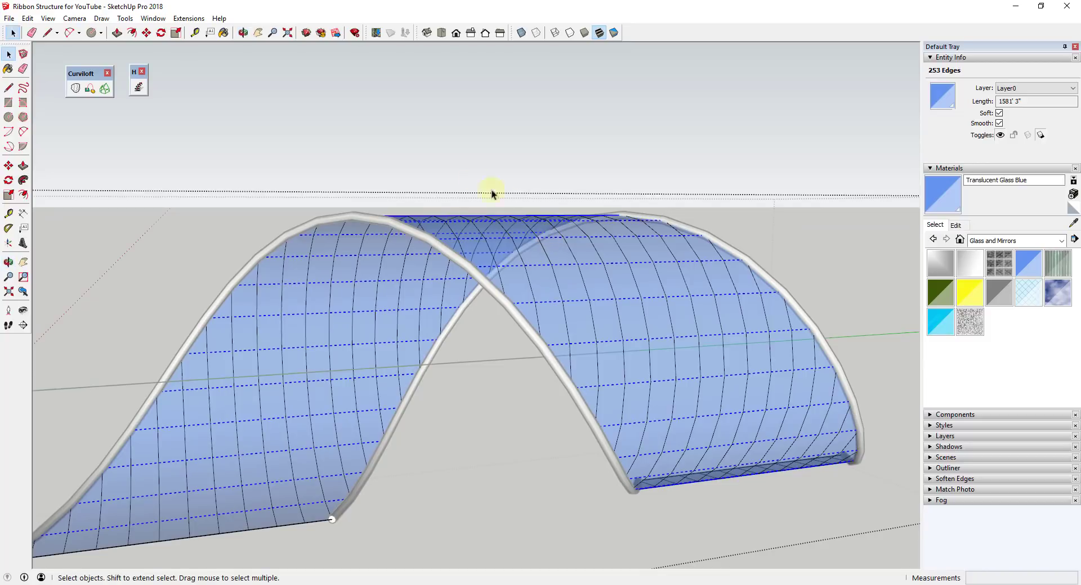
{"action": "left_click", "coordinate": [125, 18]}
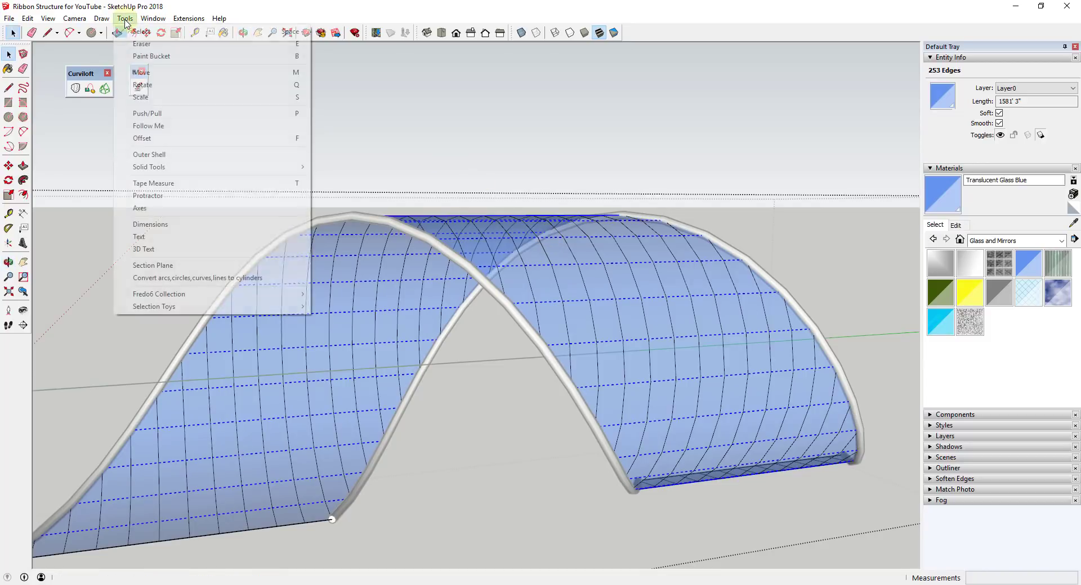
{"action": "left_click", "coordinate": [251, 278]}
{"action": "left_click", "coordinate": [490, 353]}
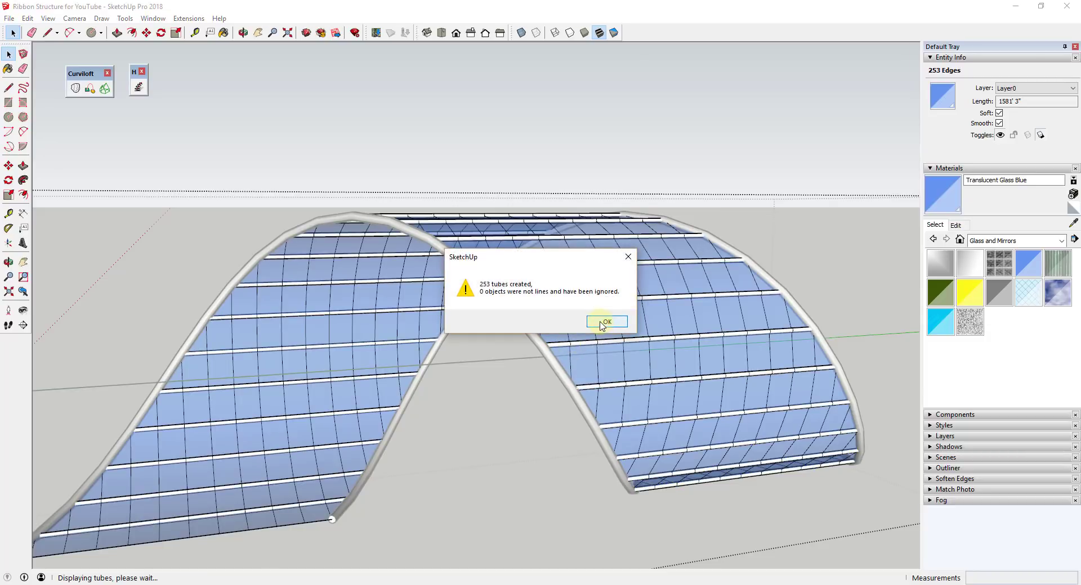
{"action": "left_click", "coordinate": [602, 323]}
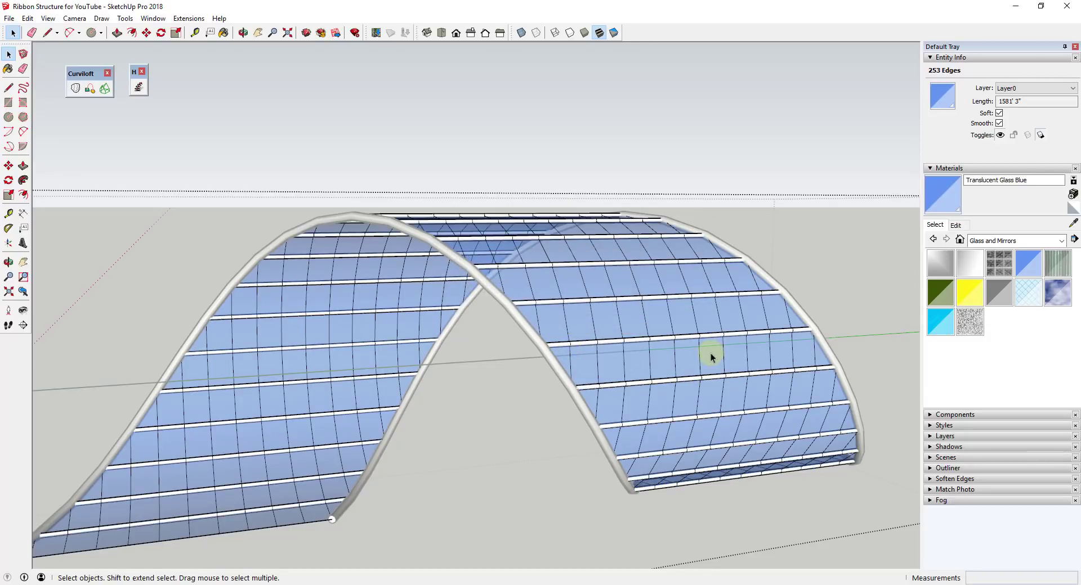
- Unhide all hidden objects to bring back the arc tubes on the skin
{"action": "left_click", "coordinate": [48, 18]}
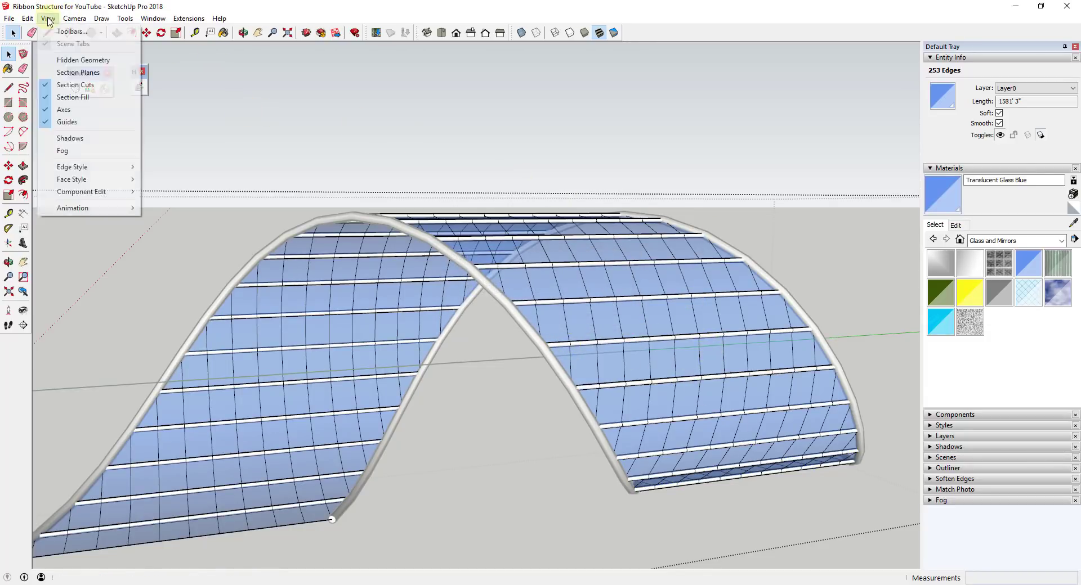
{"action": "mouse_move", "coordinate": [27, 18]}
{"action": "mouse_move", "coordinate": [61, 179]}
{"action": "left_click", "coordinate": [225, 205]}
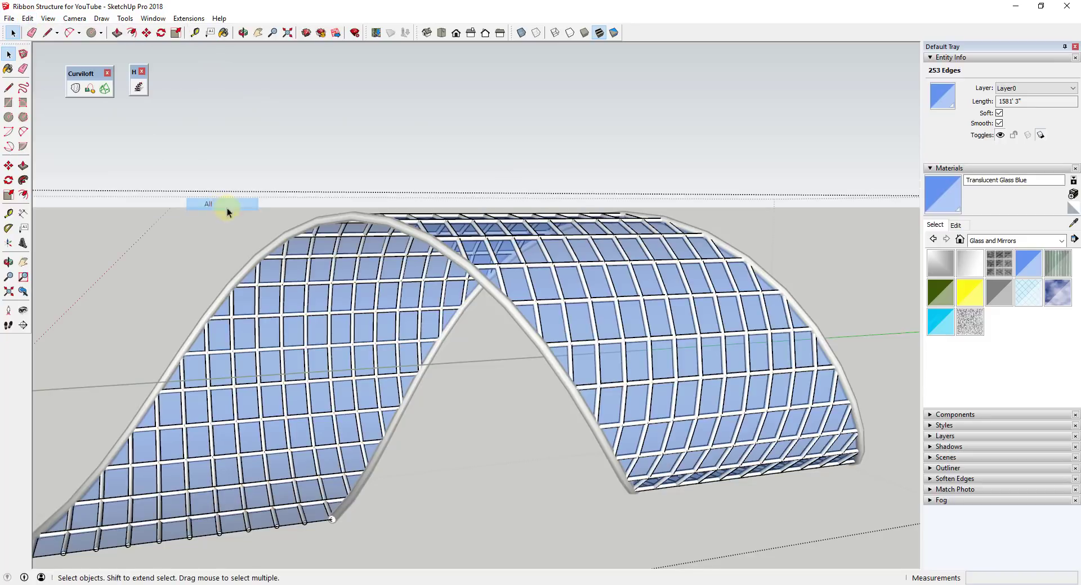
{"action": "middle_click_drag", "start_coordinate": [757, 238], "coordinate": [647, 287]}
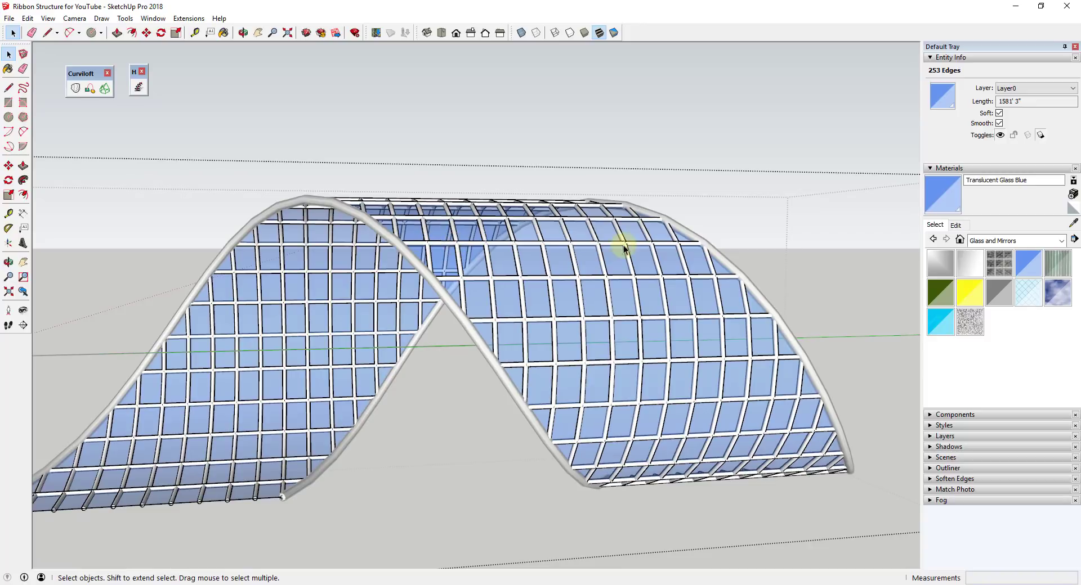
- Leave the Skin group and select the whole ribbon structure, including the skin and the helix edge tubes
{"action": "left_click", "coordinate": [806, 331]}
{"action": "scroll", "coordinate": [806, 331], "scroll_direction": "down", "scroll_amount": 3}
{"action": "middle_click_drag", "start_coordinate": [627, 335], "coordinate": [248, 490]}
{"action": "left_click", "coordinate": [248, 489]}
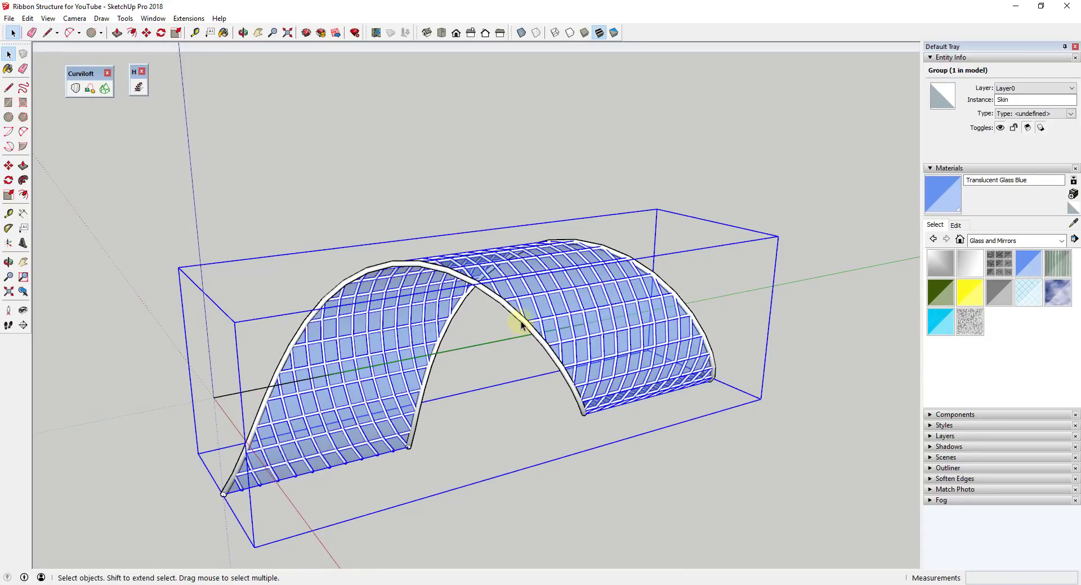
{"action": "middle_click_drag", "start_coordinate": [521, 325], "coordinate": [507, 253]}
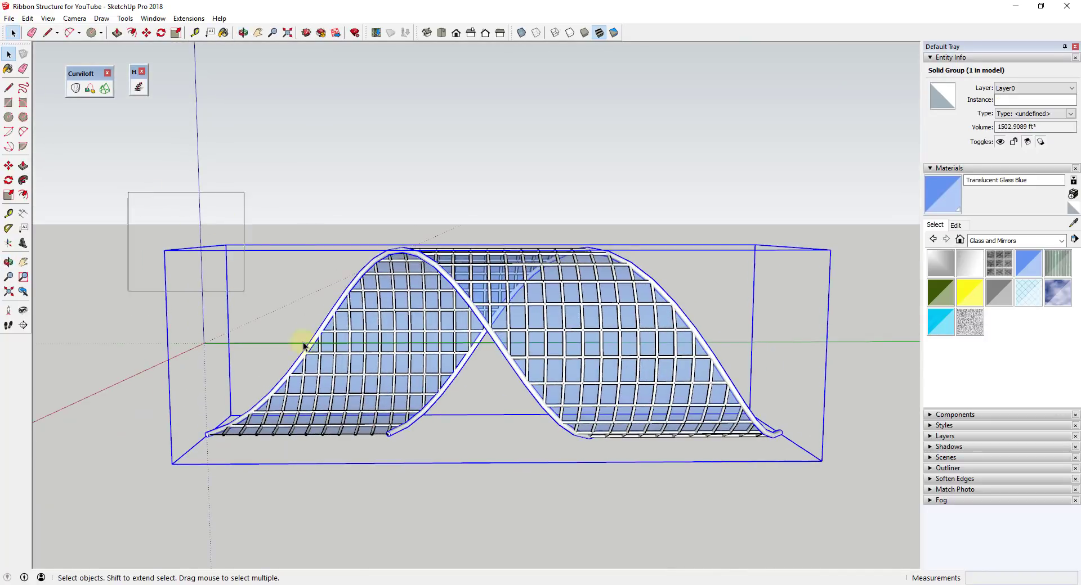
{"action": "left_click_drag", "start_coordinate": [303, 346], "coordinate": [877, 527]}
{"action": "middle_click_drag", "start_coordinate": [282, 314], "coordinate": [335, 416]}
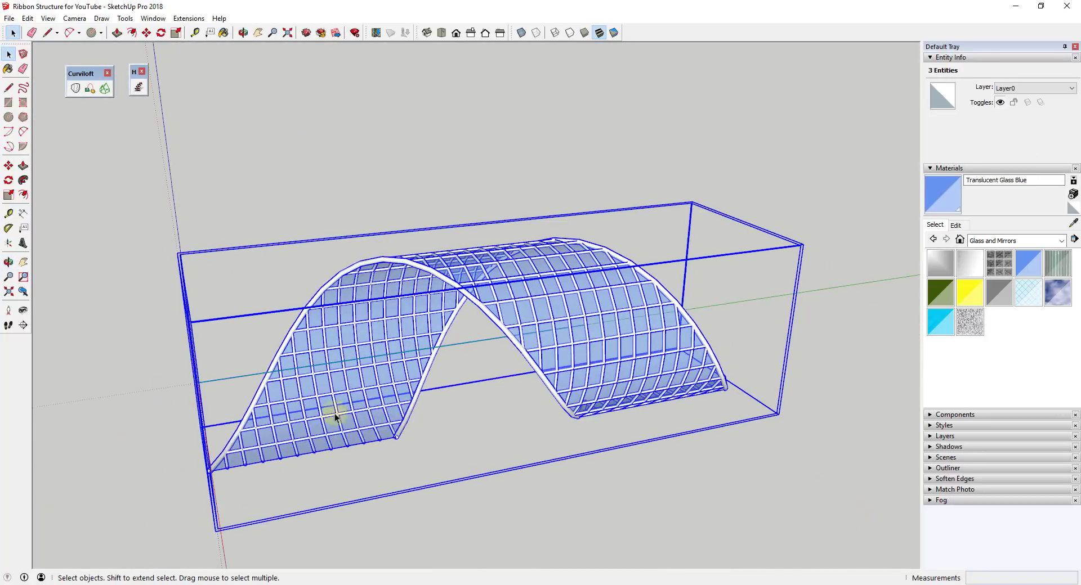
- Make the selected ribbon structure into a component with the definition name Spiral Piece
{"action": "right_click", "coordinate": [508, 283]}
{"action": "left_click", "coordinate": [581, 381]}
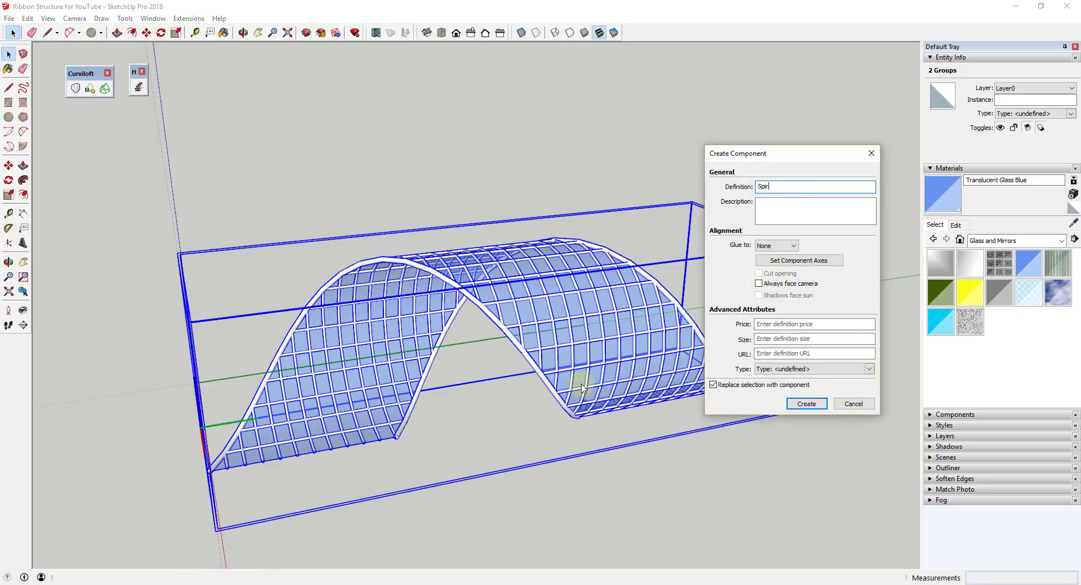
{"action": "key", "text": "Return"}
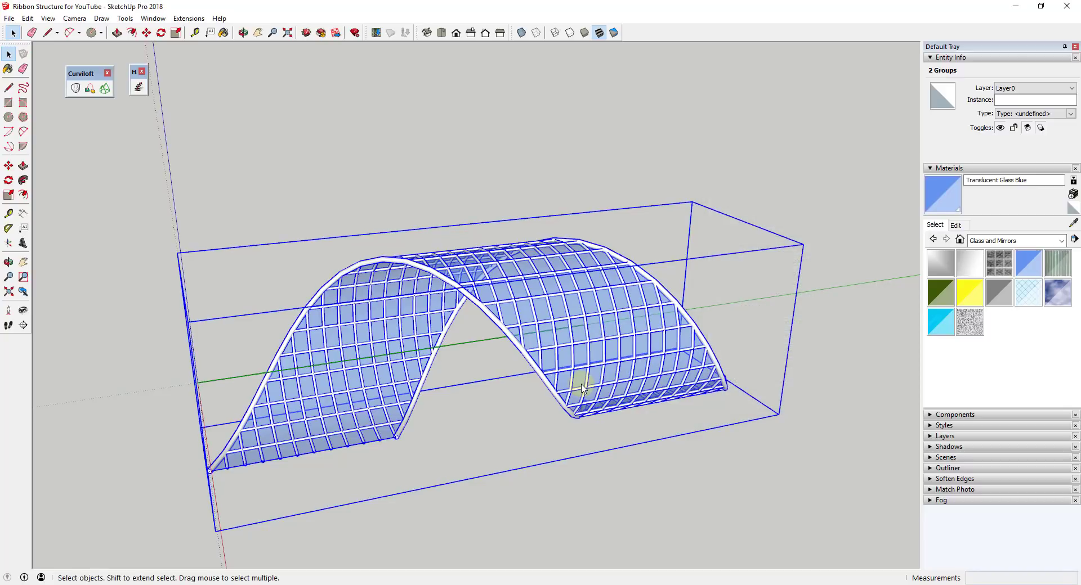
- Copy the Spiral Piece component 150' along the green axis from one axis endpoint to the other, placing it end to end with the original
{"action": "middle_click_drag", "start_coordinate": [347, 347], "coordinate": [290, 366]}
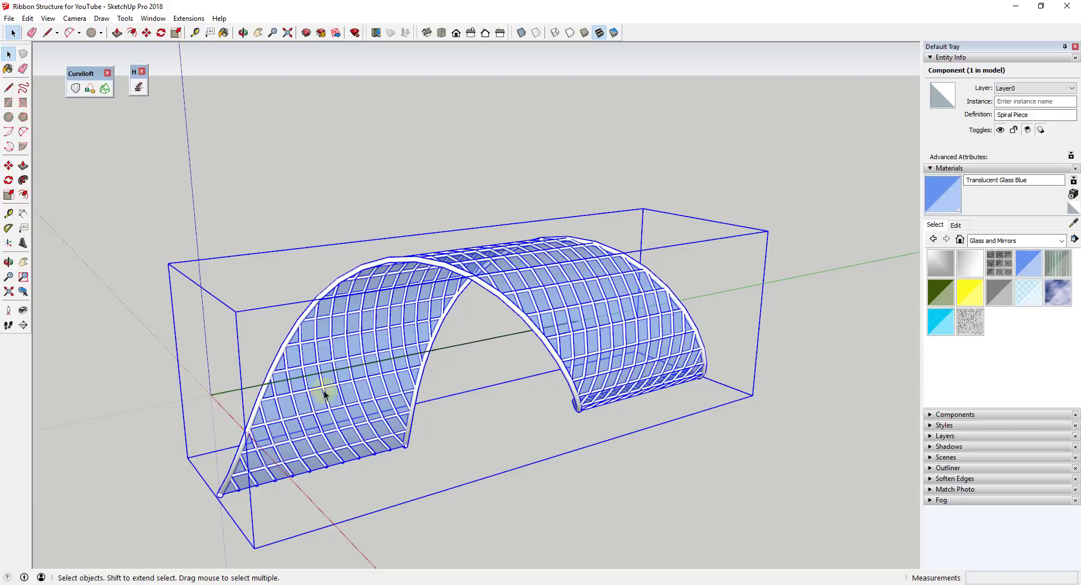
{"action": "mouse_move", "coordinate": [323, 391]}
{"action": "middle_mouse_down"}
{"action": "mouse_move", "coordinate": [349, 386]}
{"action": "mouse_move", "coordinate": [337, 386]}
{"action": "middle_mouse_up"}
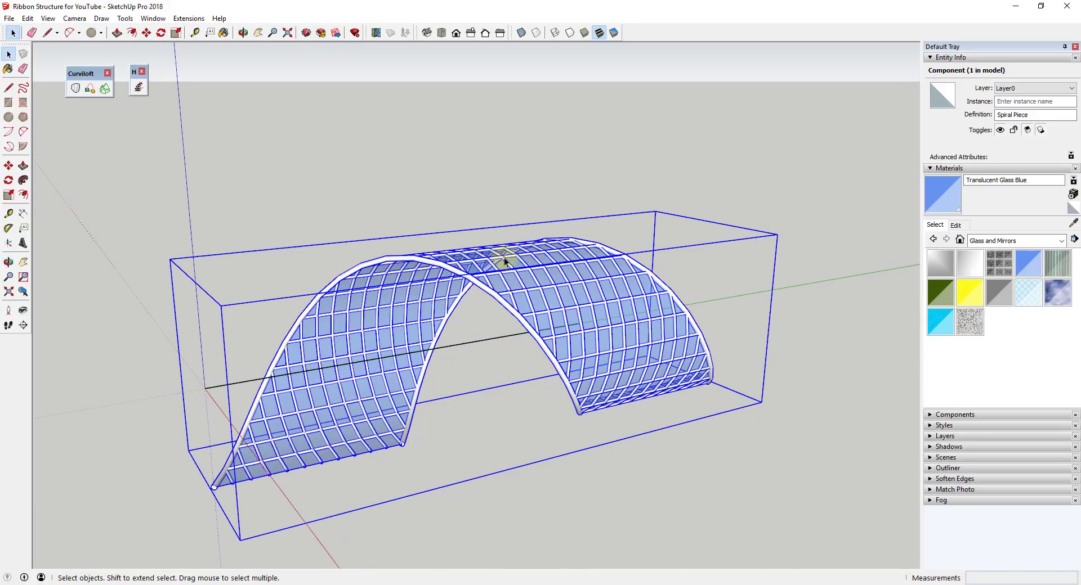
{"action": "key", "text": "m"}
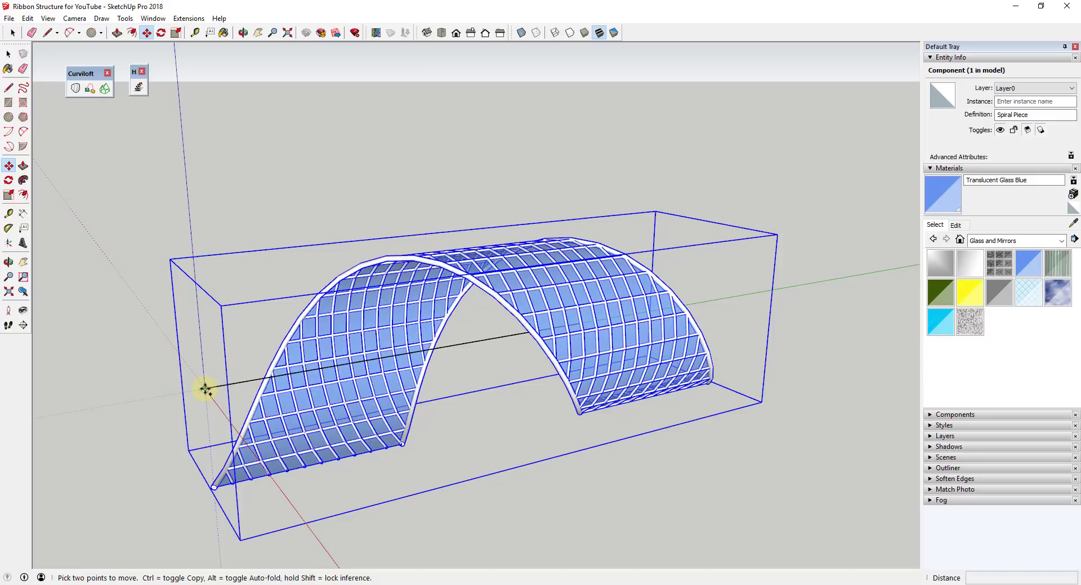
{"action": "left_click", "coordinate": [205, 389]}
{"action": "key", "text": "ctrl"}
{"action": "middle_click_drag", "start_coordinate": [560, 350], "coordinate": [422, 415]}
{"action": "middle_click_drag", "start_coordinate": [322, 365], "coordinate": [333, 400]}
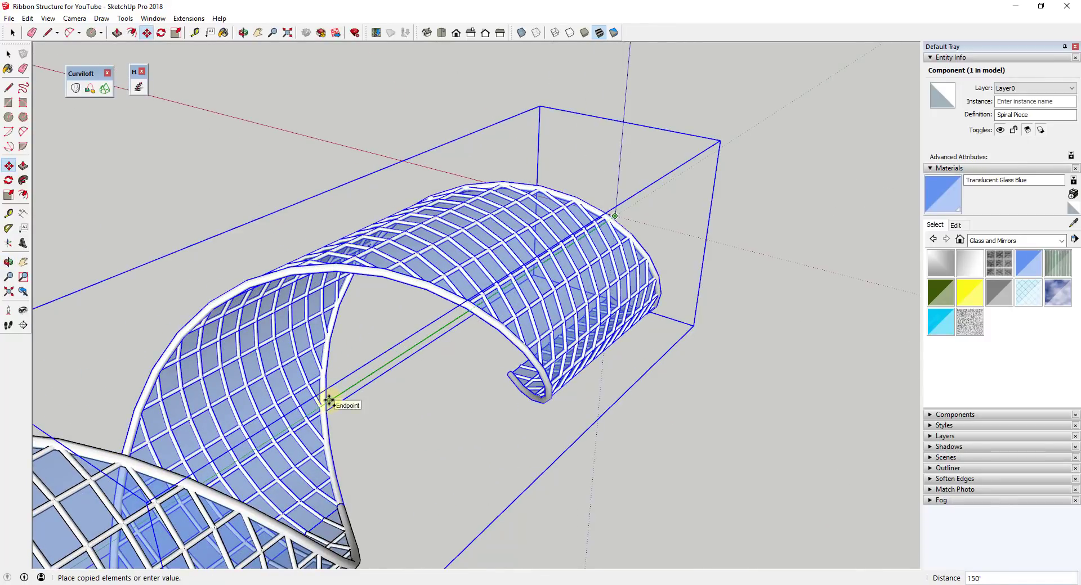
{"action": "left_click", "coordinate": [330, 401]}
- Multiply the copy with *3 to make three evenly spaced copies continuing the spiral
{"action": "middle_click_drag", "start_coordinate": [398, 415], "coordinate": [294, 404]}
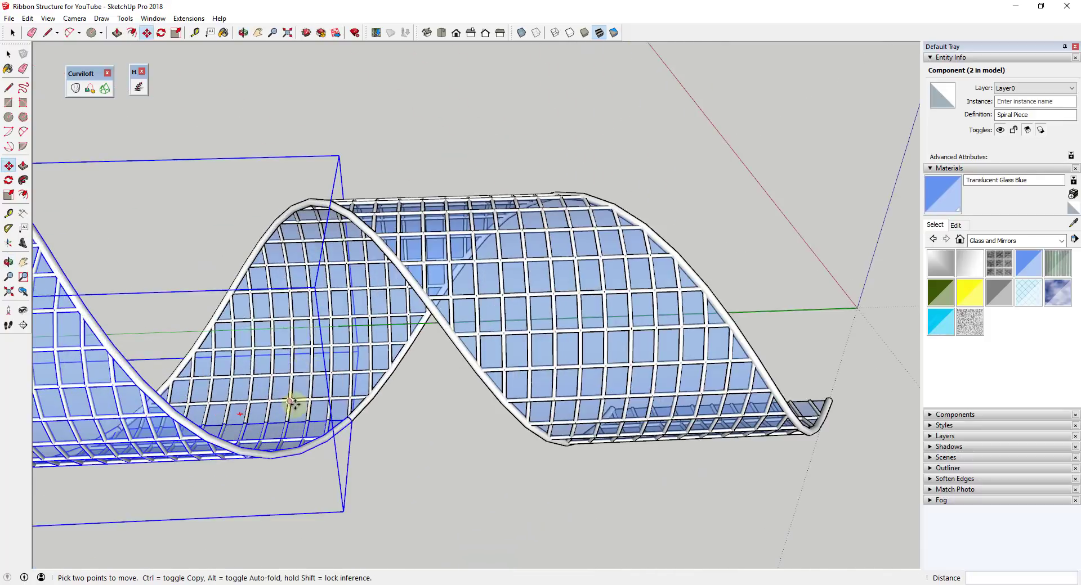
{"action": "scroll", "coordinate": [342, 445], "scroll_direction": "up", "scroll_amount": 3}
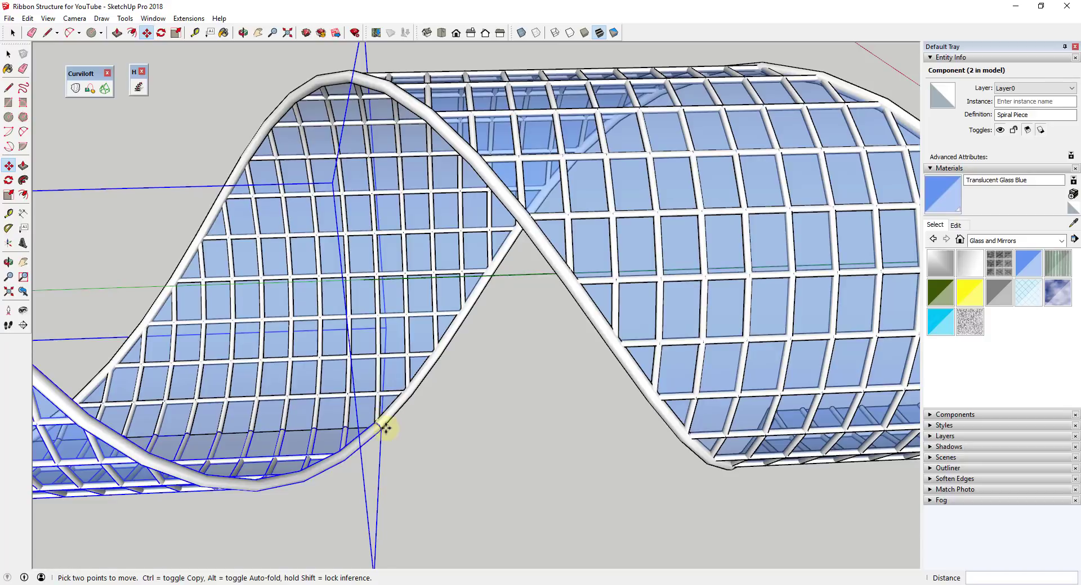
{"action": "scroll", "coordinate": [386, 428], "scroll_direction": "up", "scroll_amount": 3}
{"action": "scroll", "coordinate": [382, 416], "scroll_direction": "down", "scroll_amount": 7}
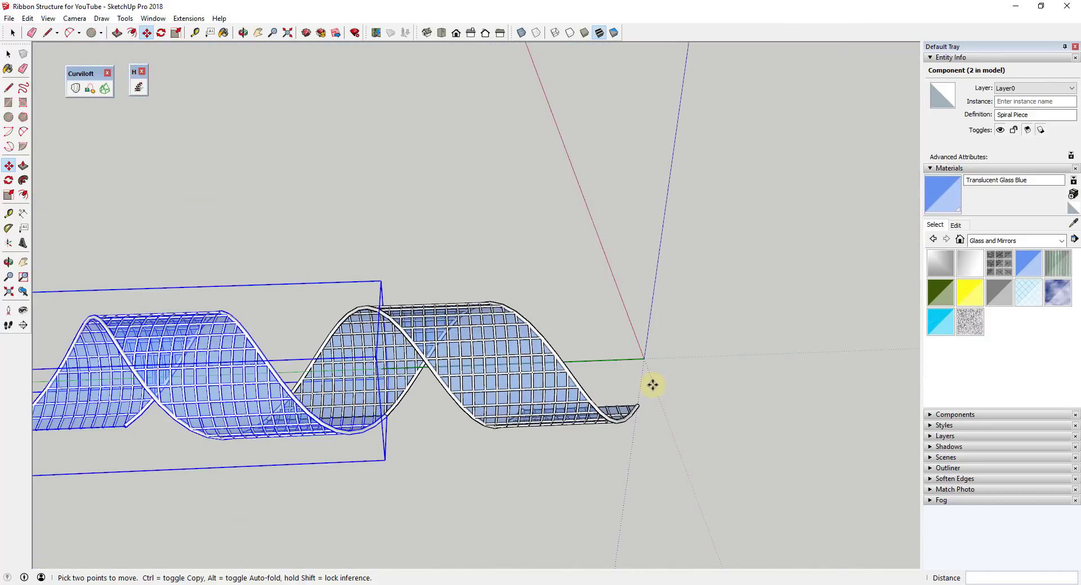
{"action": "middle_click_drag", "start_coordinate": [652, 385], "coordinate": [597, 264]}
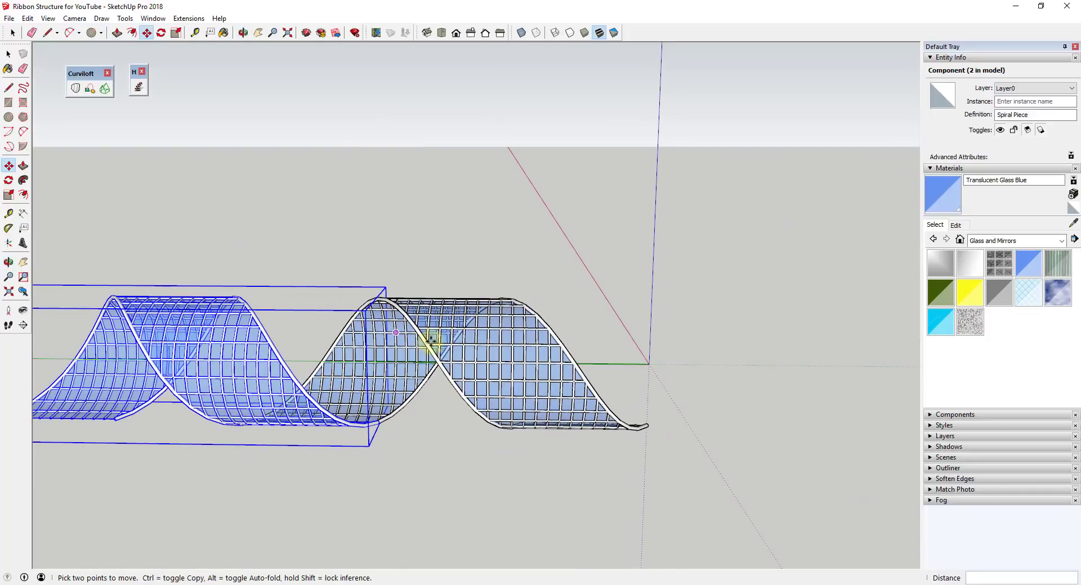
{"action": "scroll", "coordinate": [261, 362], "scroll_direction": "down", "scroll_amount": 2}
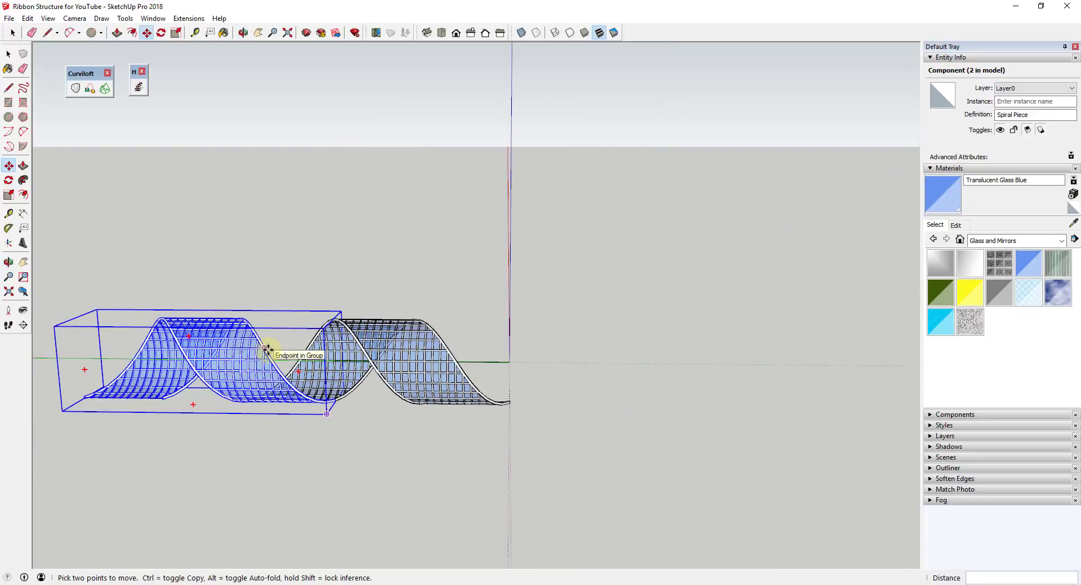
{"action": "key", "text": "Return"}
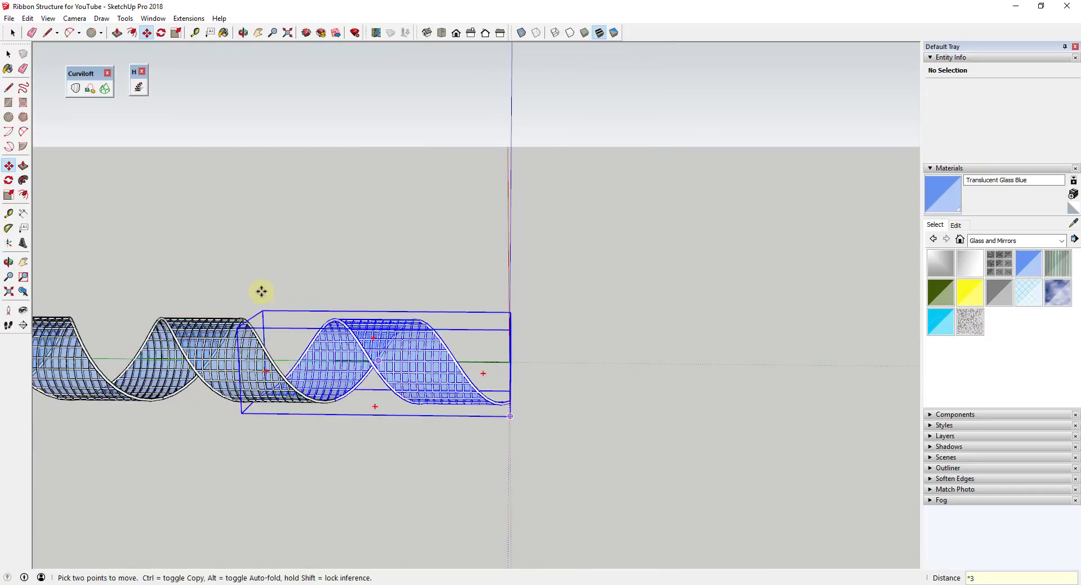
{"action": "middle_click_drag", "start_coordinate": [261, 292], "coordinate": [323, 336]}
{"action": "scroll", "coordinate": [389, 337], "scroll_direction": "up", "scroll_amount": 2}
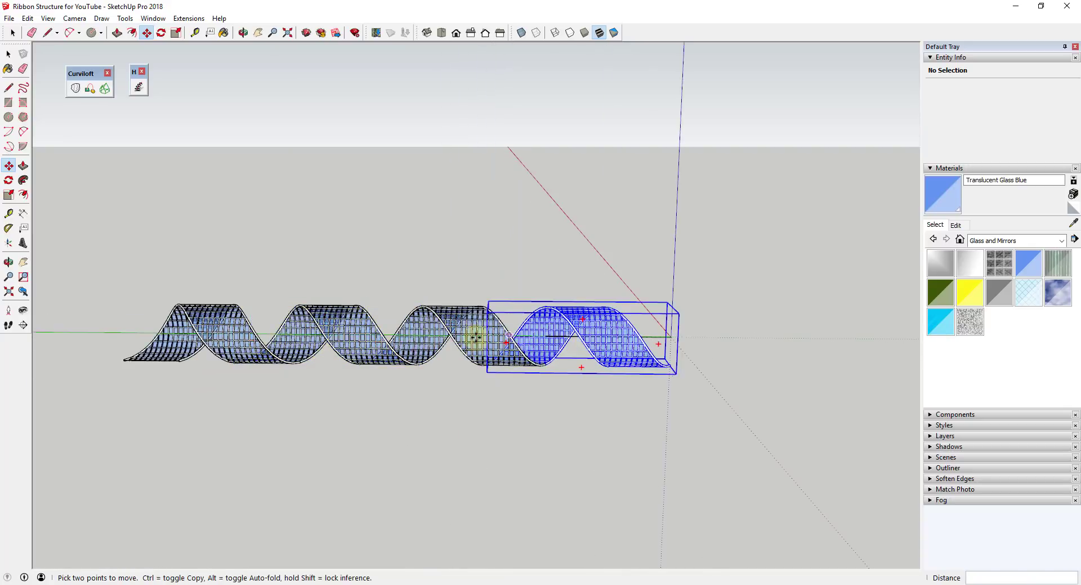
{"action": "middle_click_drag", "start_coordinate": [218, 322], "coordinate": [364, 334]}
{"action": "scroll", "coordinate": [495, 356], "scroll_direction": "up", "scroll_amount": 5}
{"action": "key", "text": "m"}
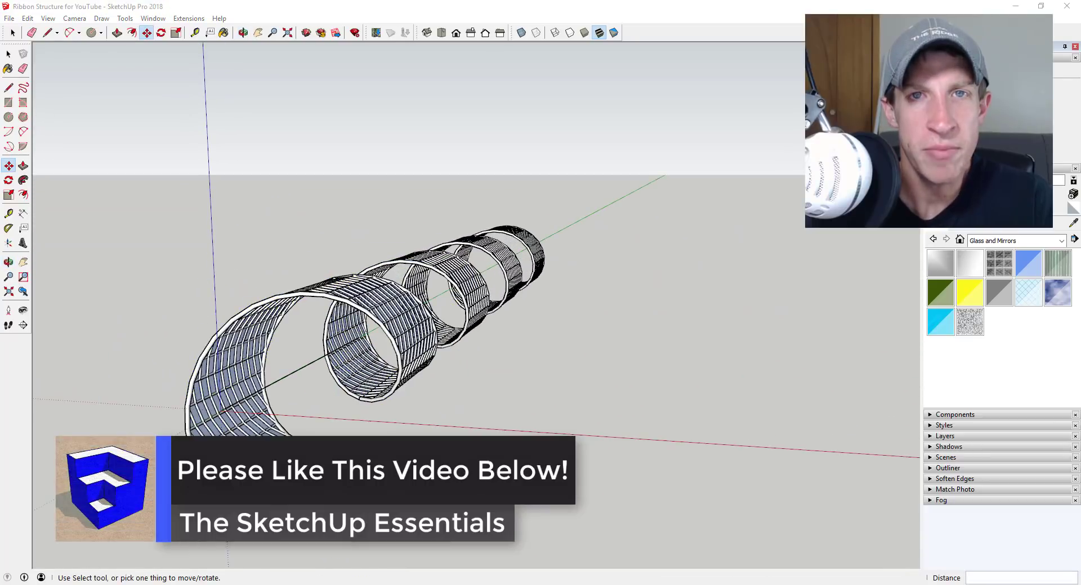